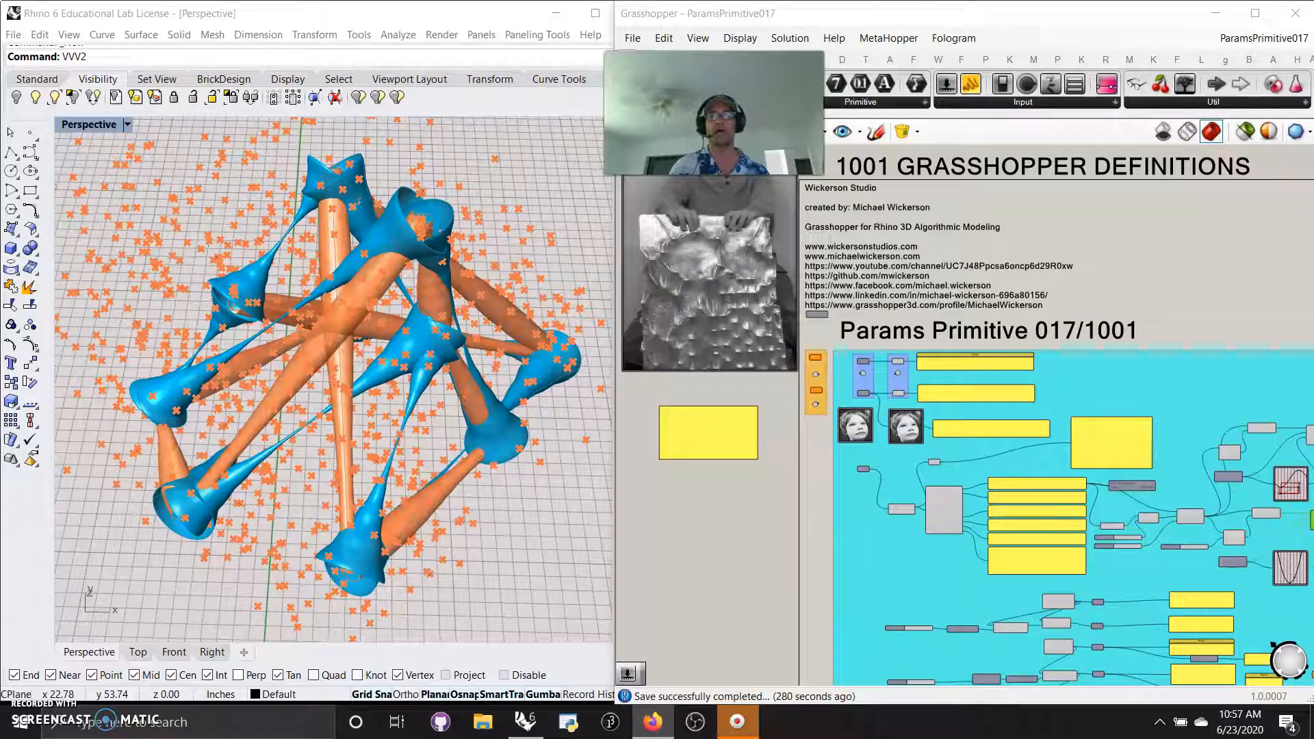
Look over the Primitive parameter components, then examine the File Path and Data parameters and their image path panels.
{"action": "left_click", "coordinate": [844, 102]}
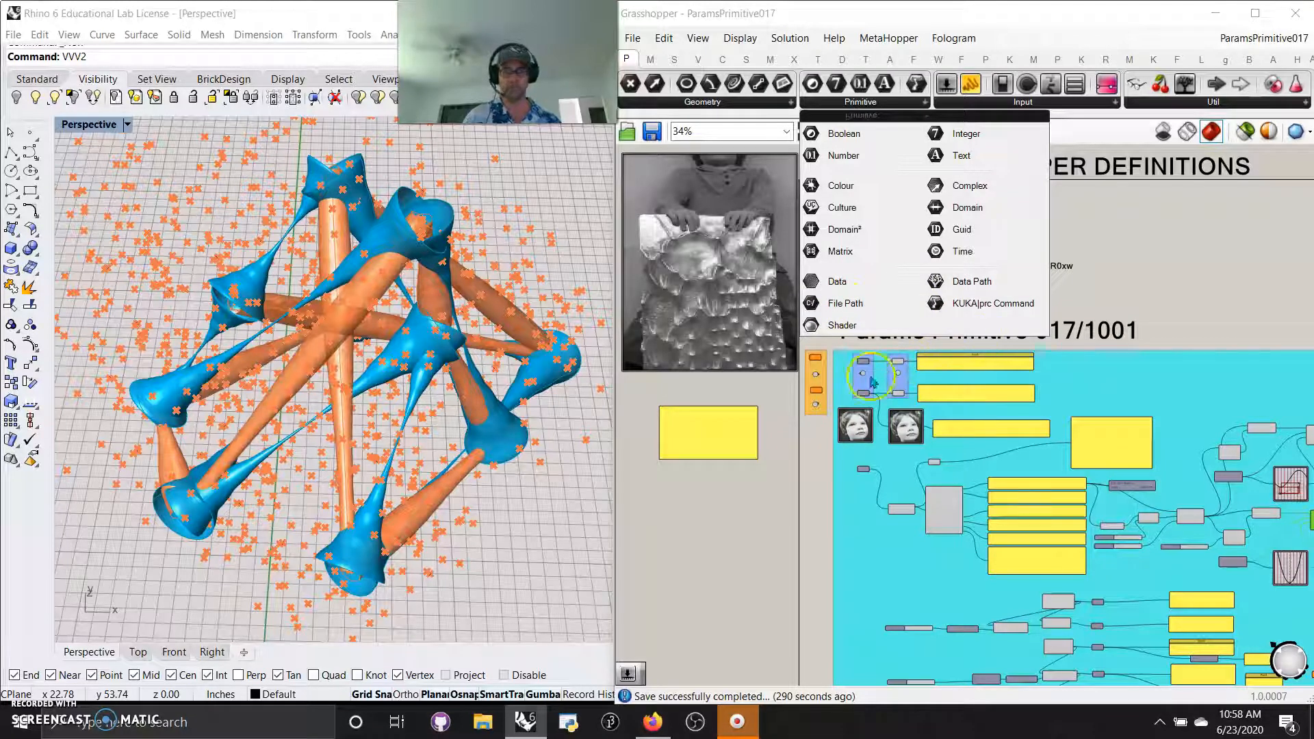
{"action": "left_click", "coordinate": [720, 578]}
{"action": "scroll", "coordinate": [912, 359], "scroll_direction": "up", "scroll_amount": 6}
{"action": "right_click_drag", "start_coordinate": [912, 359], "coordinate": [796, 362]}
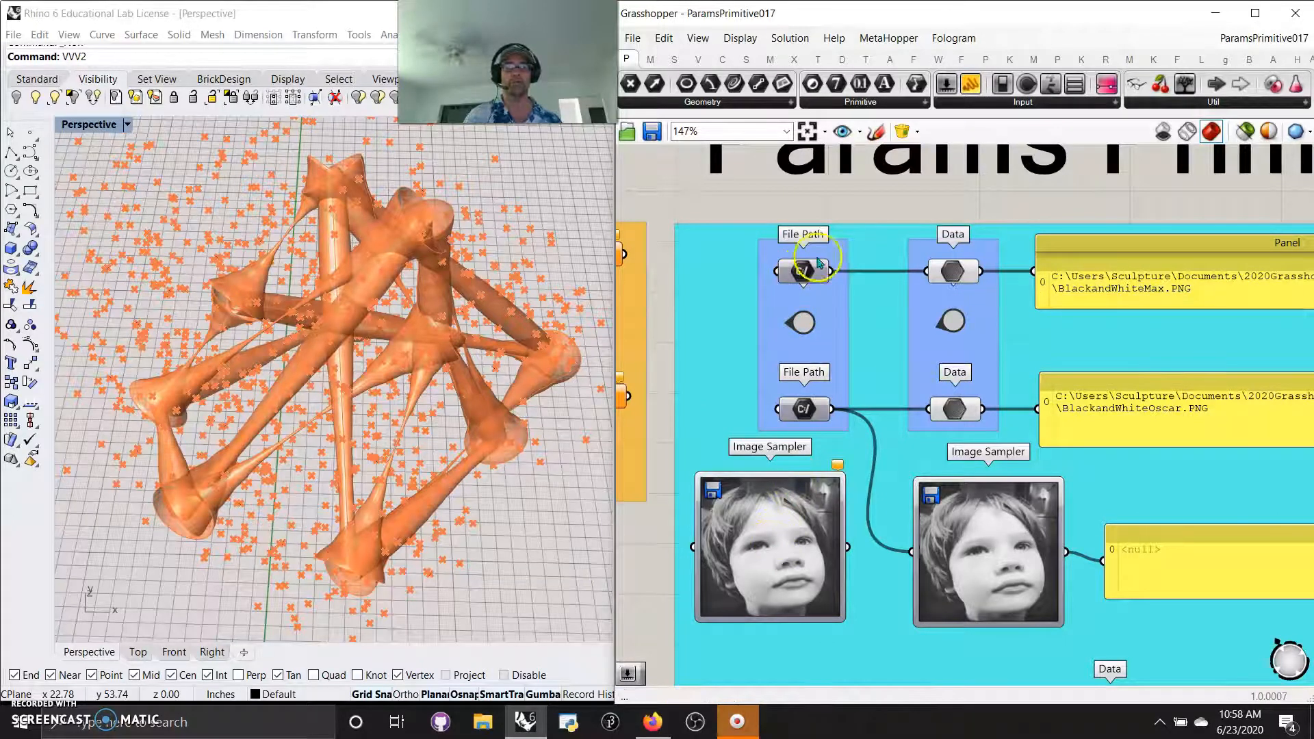
{"action": "right_click_drag", "start_coordinate": [1123, 354], "coordinate": [915, 321]}
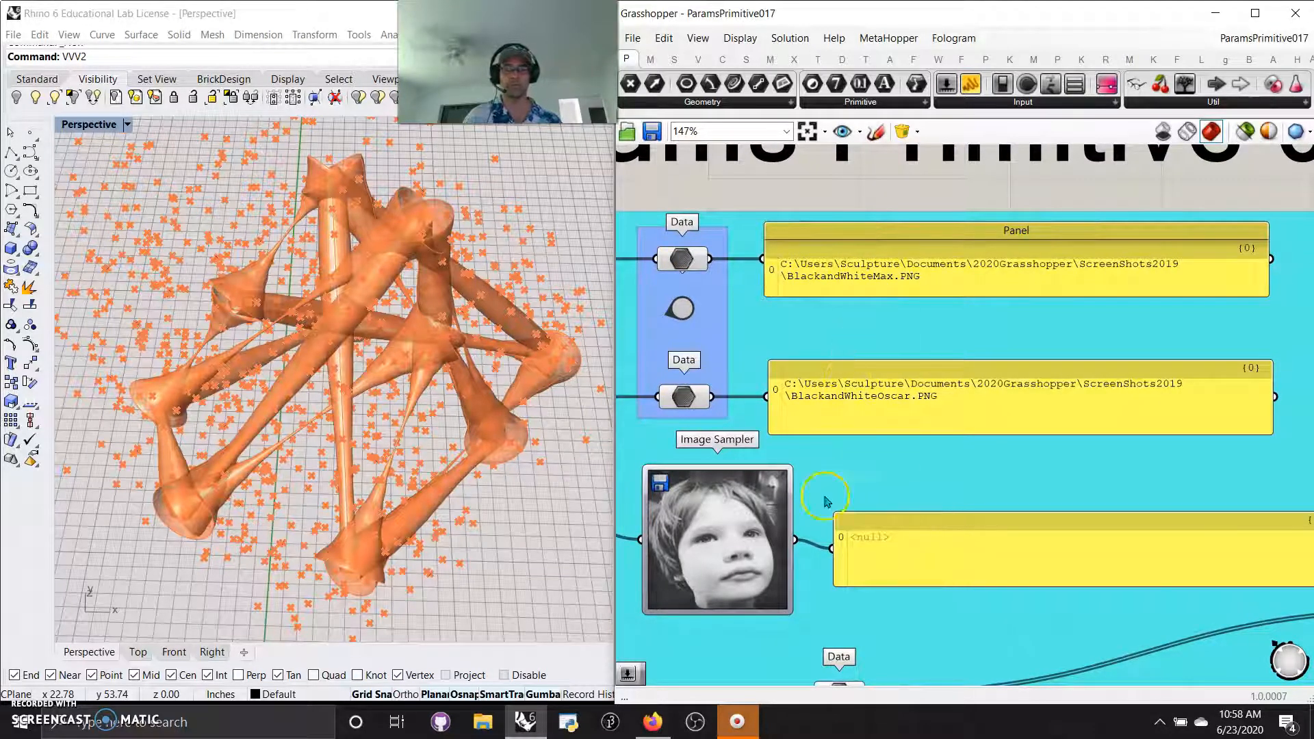
Review the first Image Sampler's settings, including its channel and file path options, and accept them.
{"action": "scroll", "coordinate": [826, 501], "scroll_direction": "down", "scroll_amount": 4}
{"action": "scroll", "coordinate": [809, 472], "scroll_direction": "up", "scroll_amount": 8}
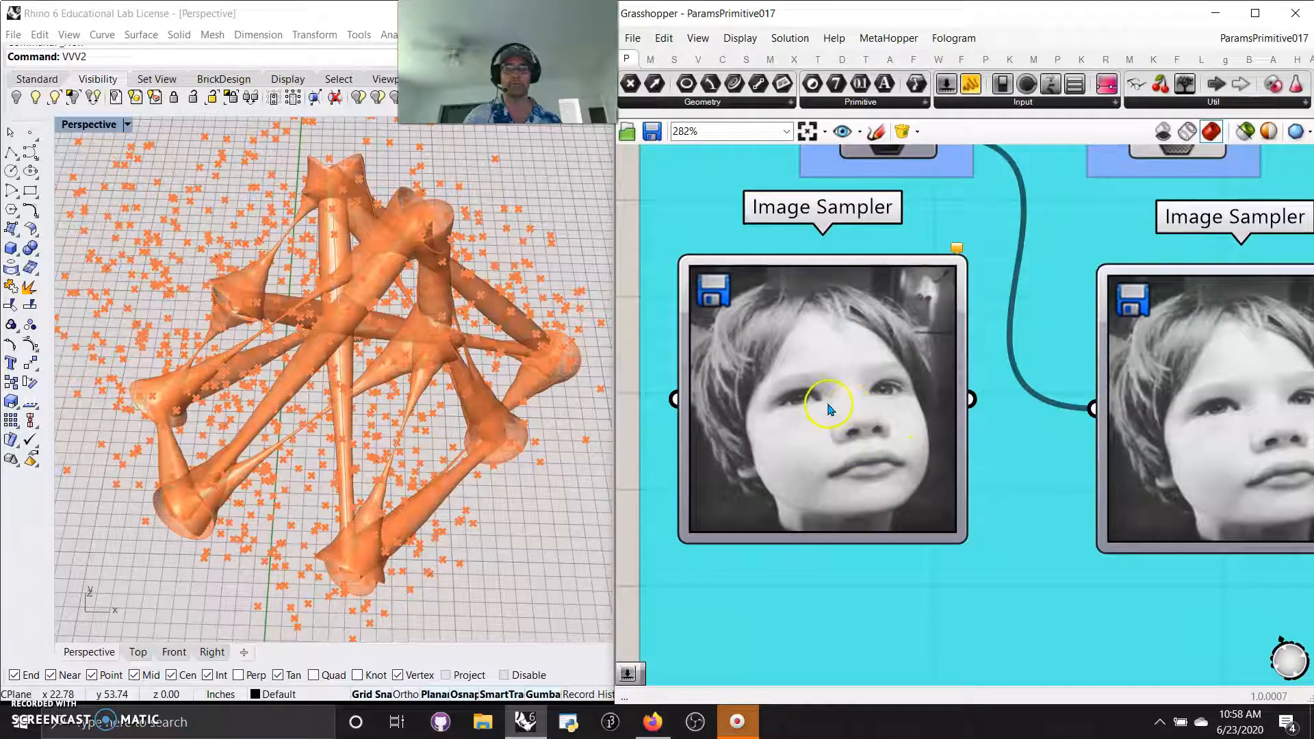
{"action": "double_click", "coordinate": [830, 407]}
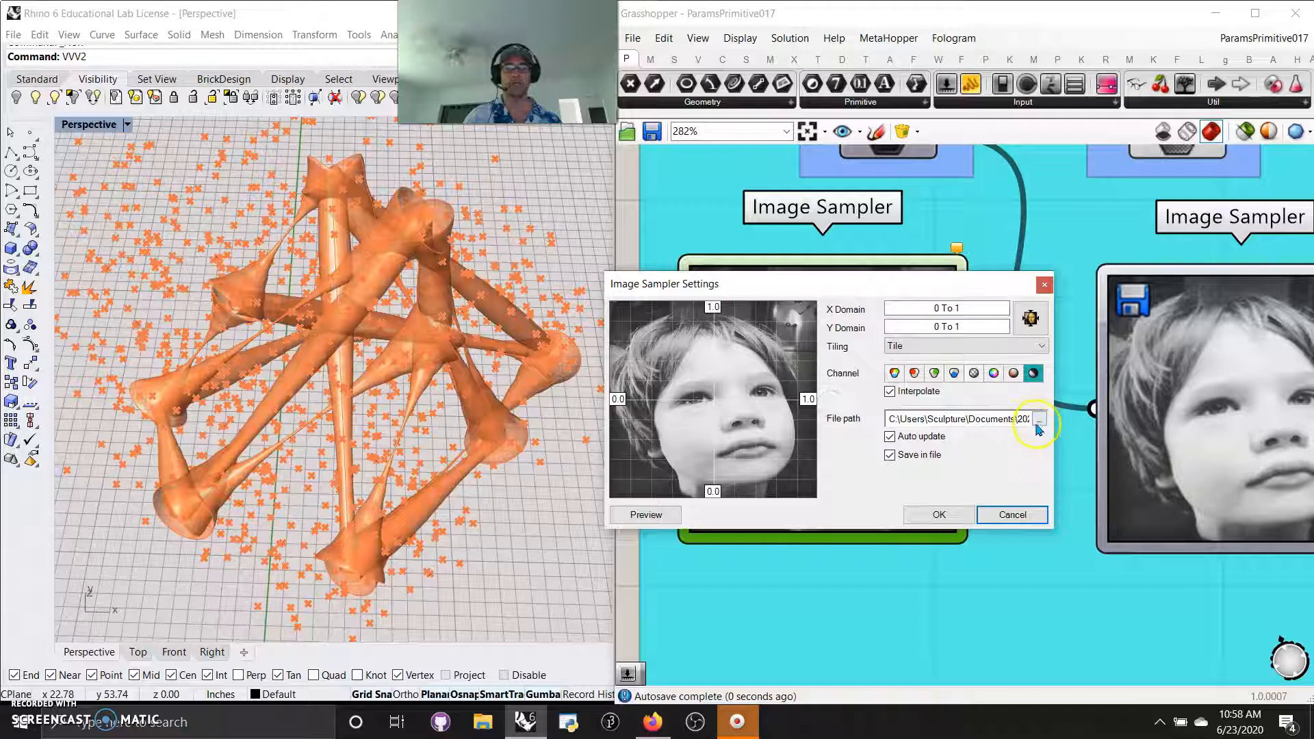
{"action": "left_click", "coordinate": [932, 515]}
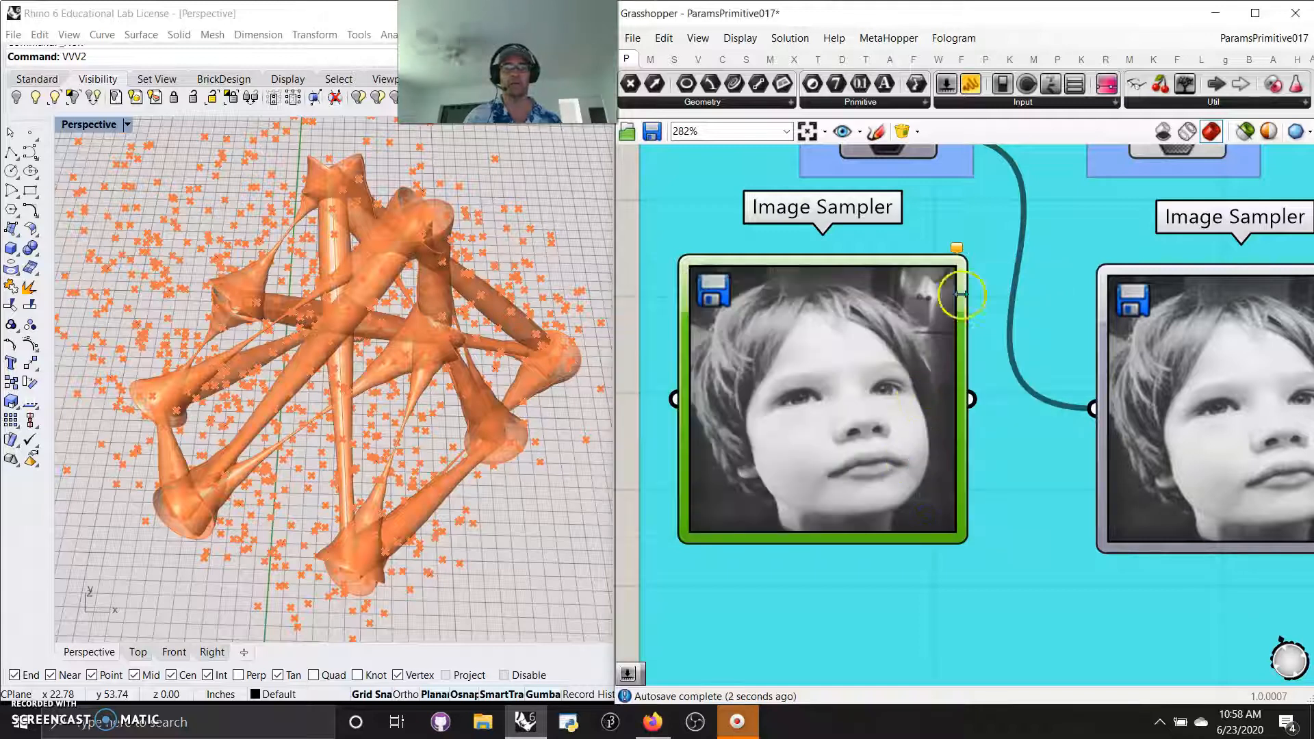
Move the Image Sampler fed by the File Path slightly to the left and look over the available Input components.
{"action": "mouse_move", "coordinate": [956, 250]}
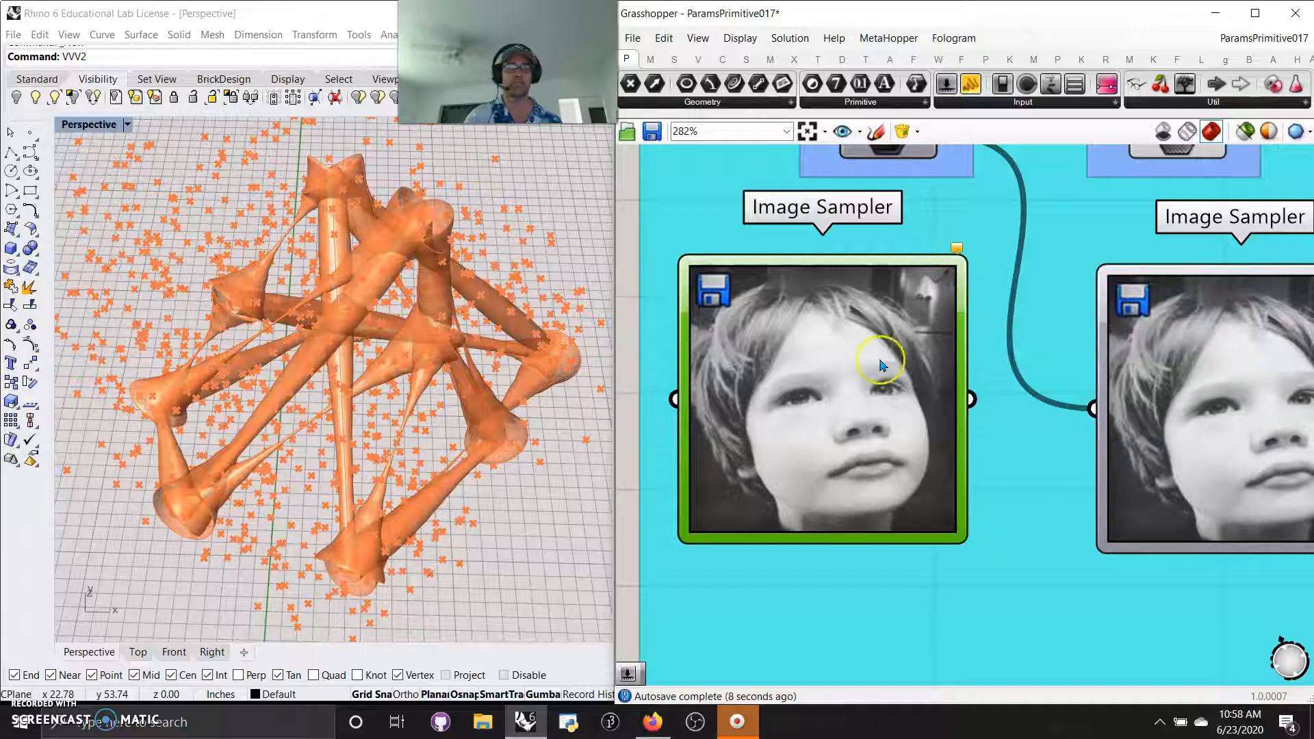
{"action": "right_click_drag", "start_coordinate": [976, 440], "coordinate": [760, 530]}
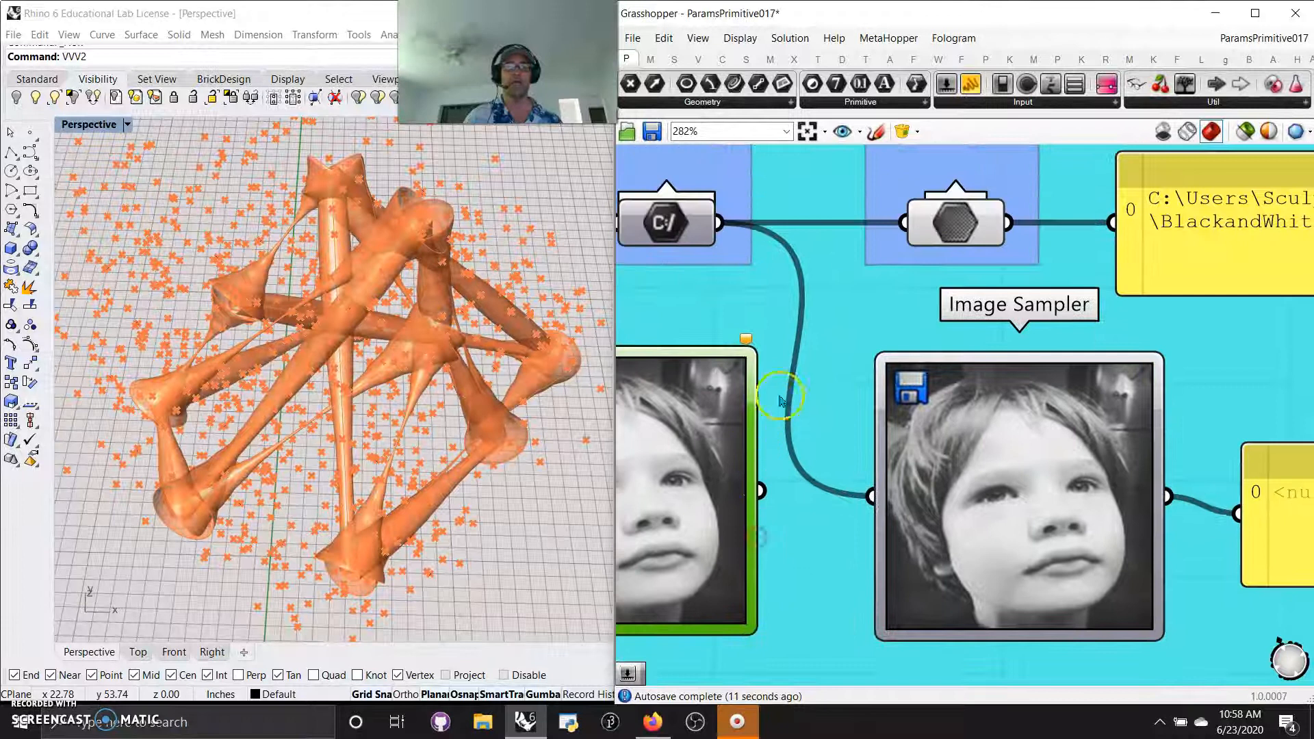
{"action": "scroll", "coordinate": [830, 444], "scroll_direction": "down", "scroll_amount": 2}
{"action": "left_click", "coordinate": [976, 475]}
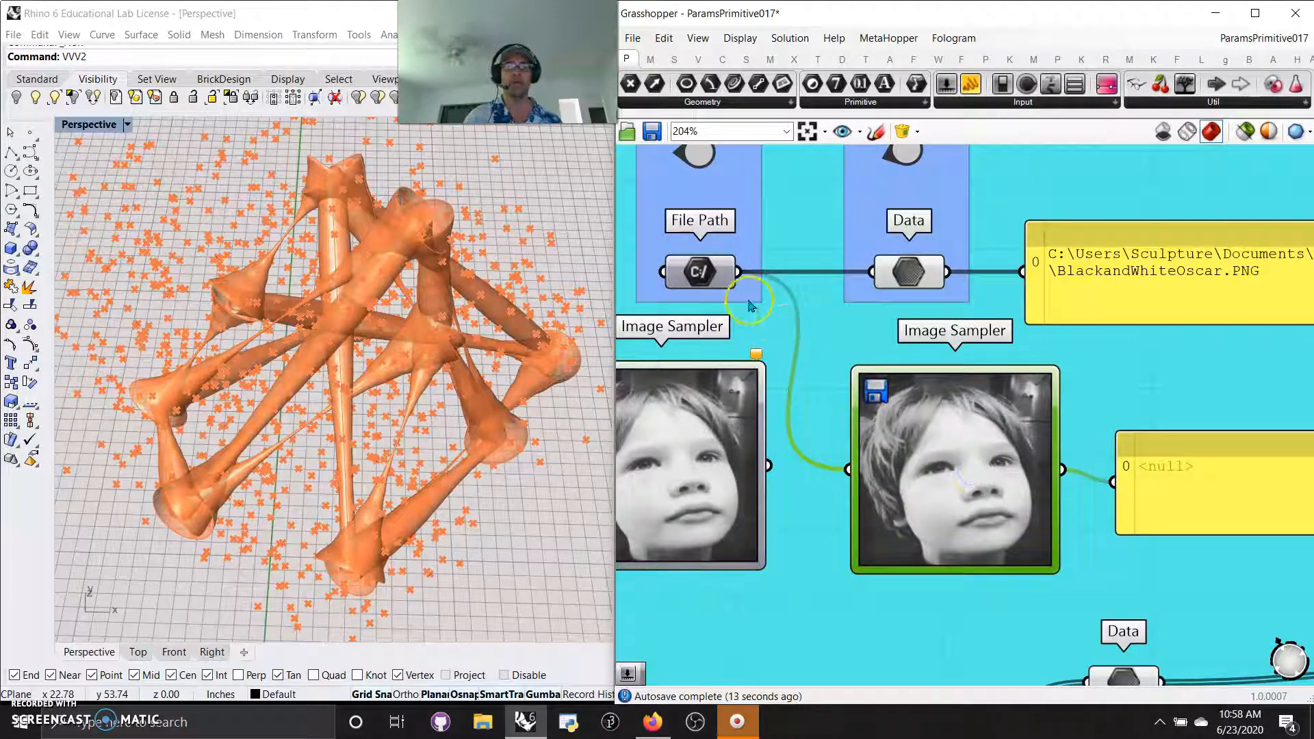
{"action": "scroll", "coordinate": [958, 456], "scroll_direction": "up", "scroll_amount": 2}
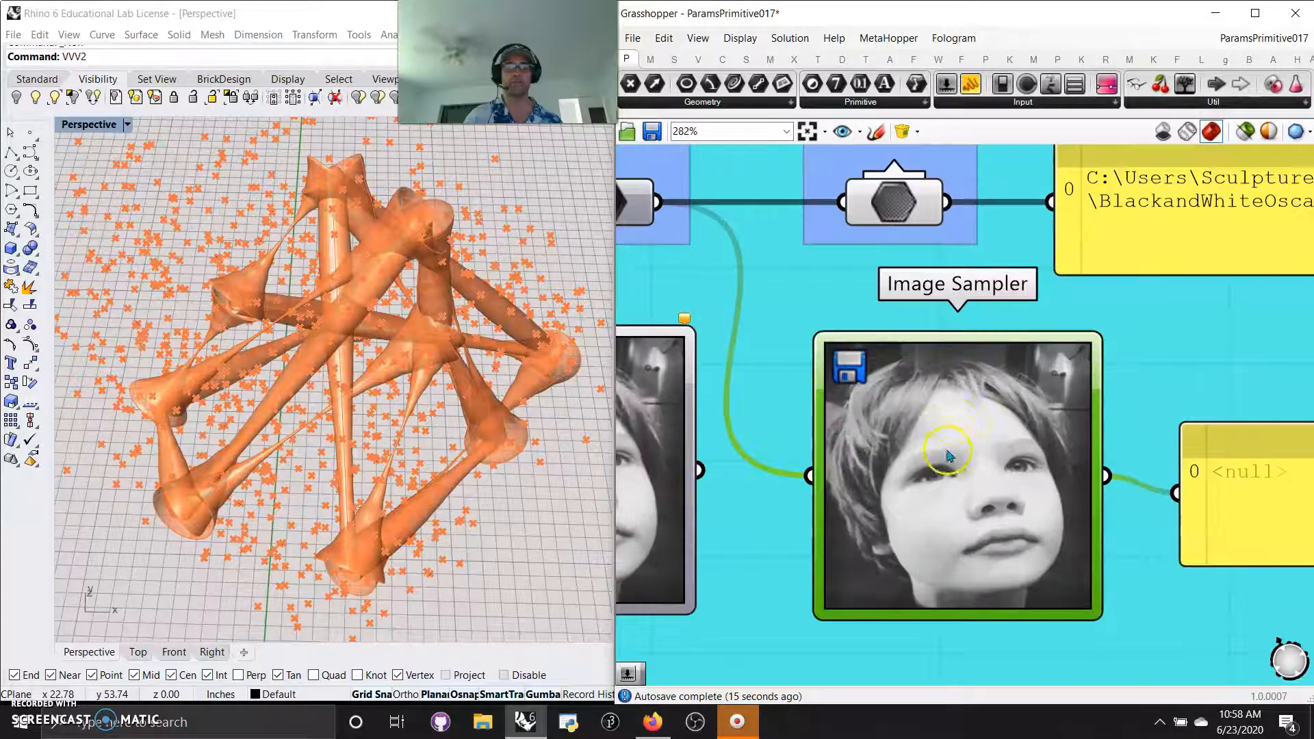
{"action": "mouse_move", "coordinate": [960, 489]}
{"action": "left_mouse_down"}
{"action": "mouse_move", "coordinate": [944, 470]}
{"action": "mouse_move", "coordinate": [947, 490]}
{"action": "left_mouse_up"}
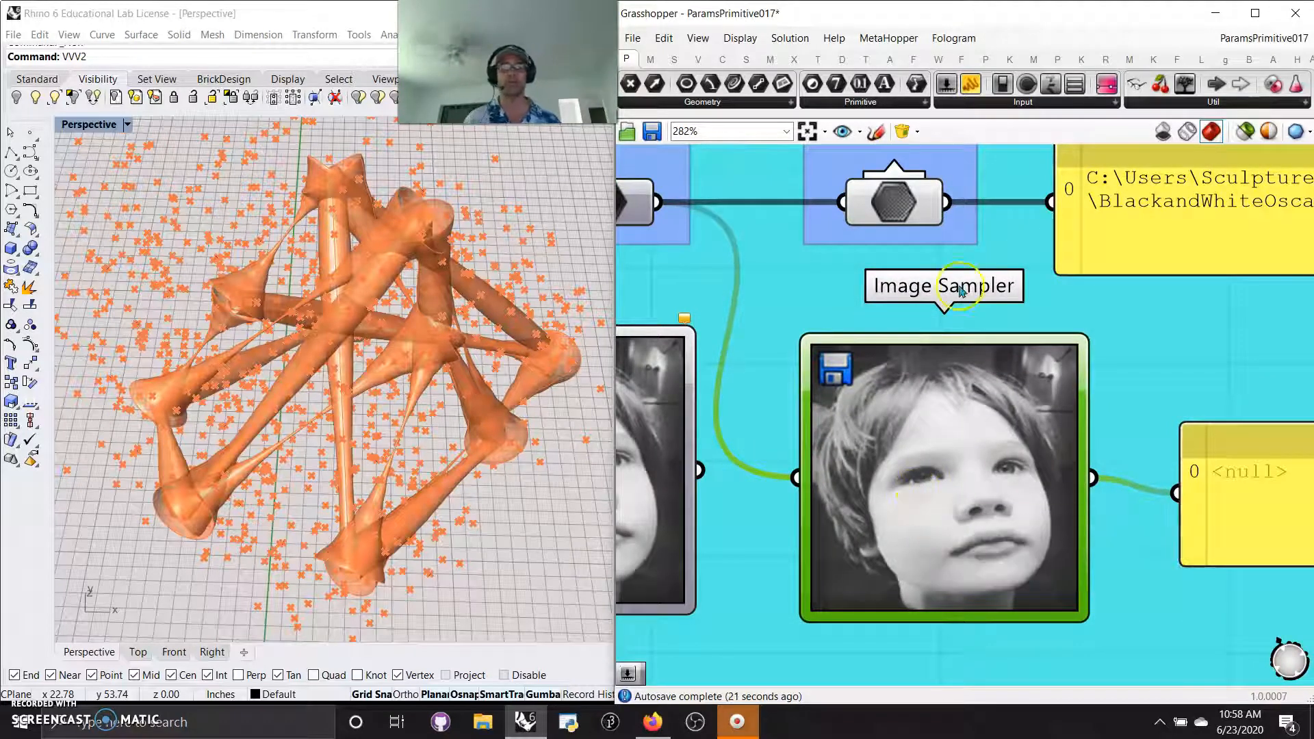
{"action": "left_click", "coordinate": [994, 104]}
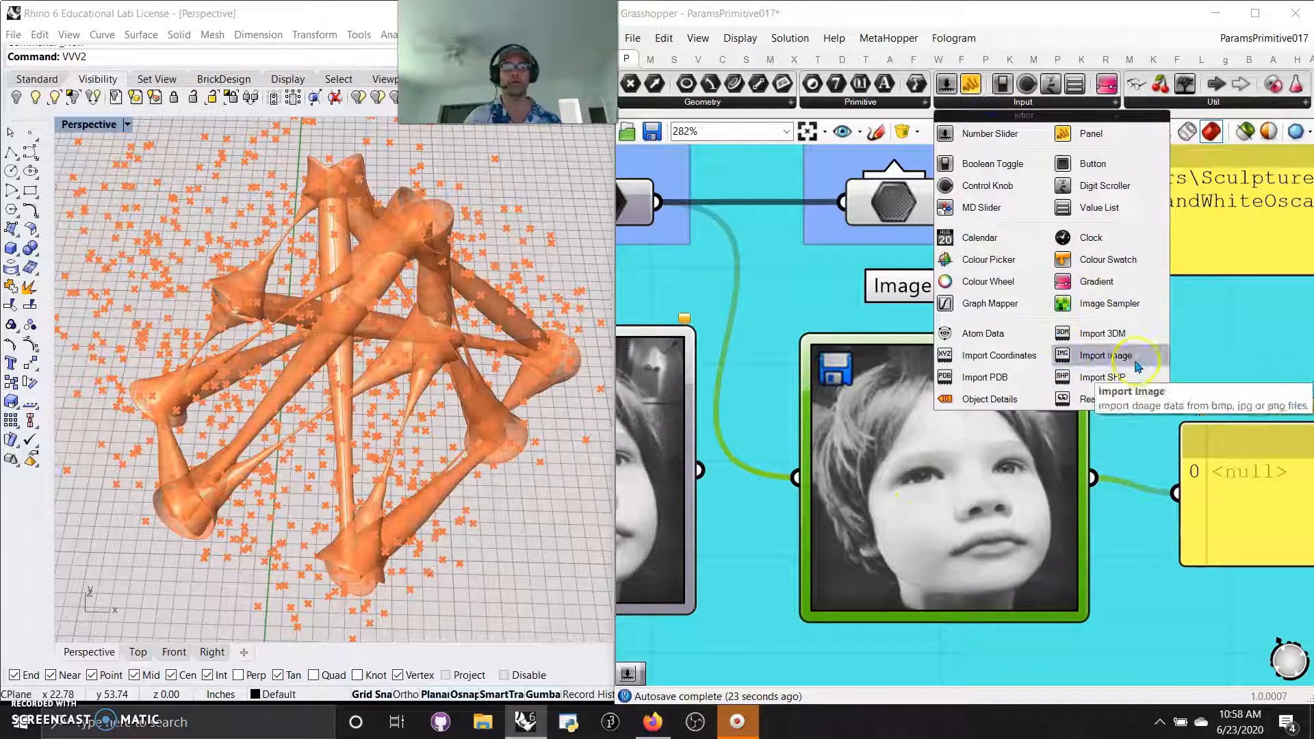
Move the Import PDB component up and left, closer to the File Path parameter that feeds it.
{"action": "scroll", "coordinate": [1187, 447], "scroll_direction": "down", "scroll_amount": 4}
{"action": "scroll", "coordinate": [1188, 447], "scroll_direction": "down", "scroll_amount": 4}
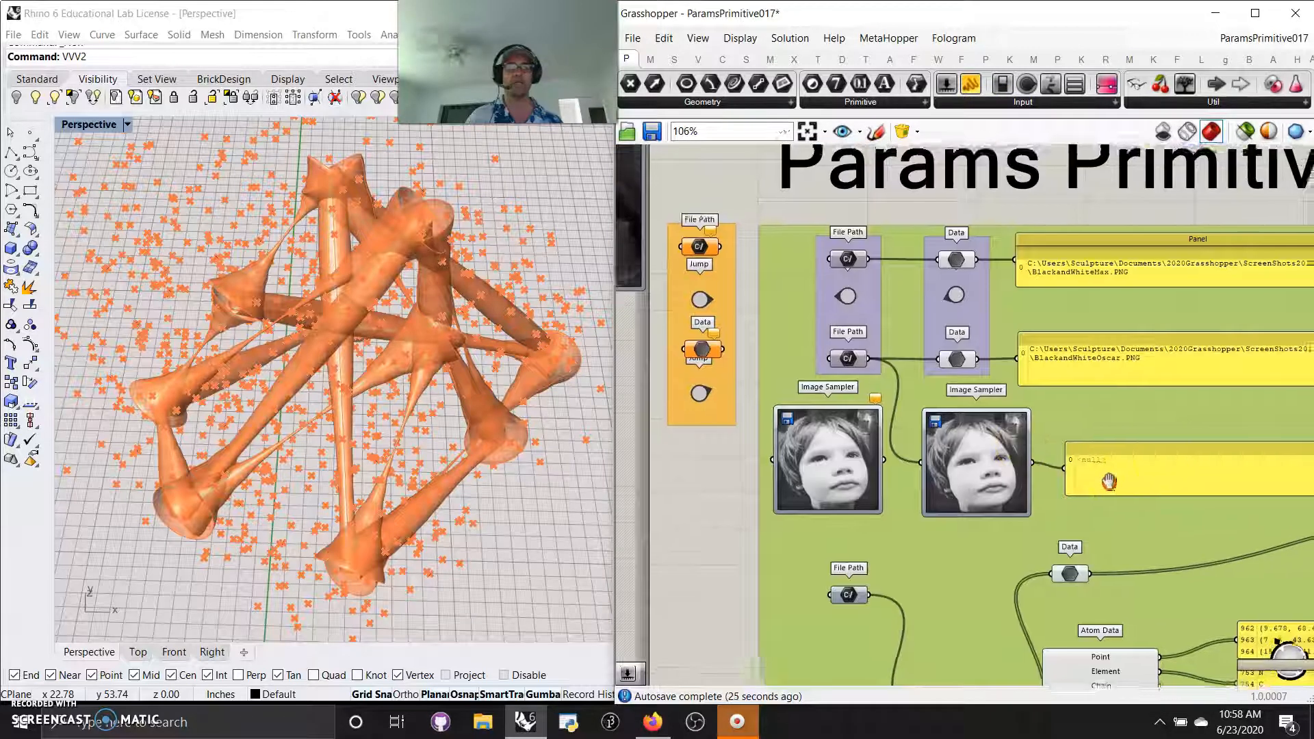
{"action": "right_click_drag", "start_coordinate": [1026, 386], "coordinate": [1034, 372]}
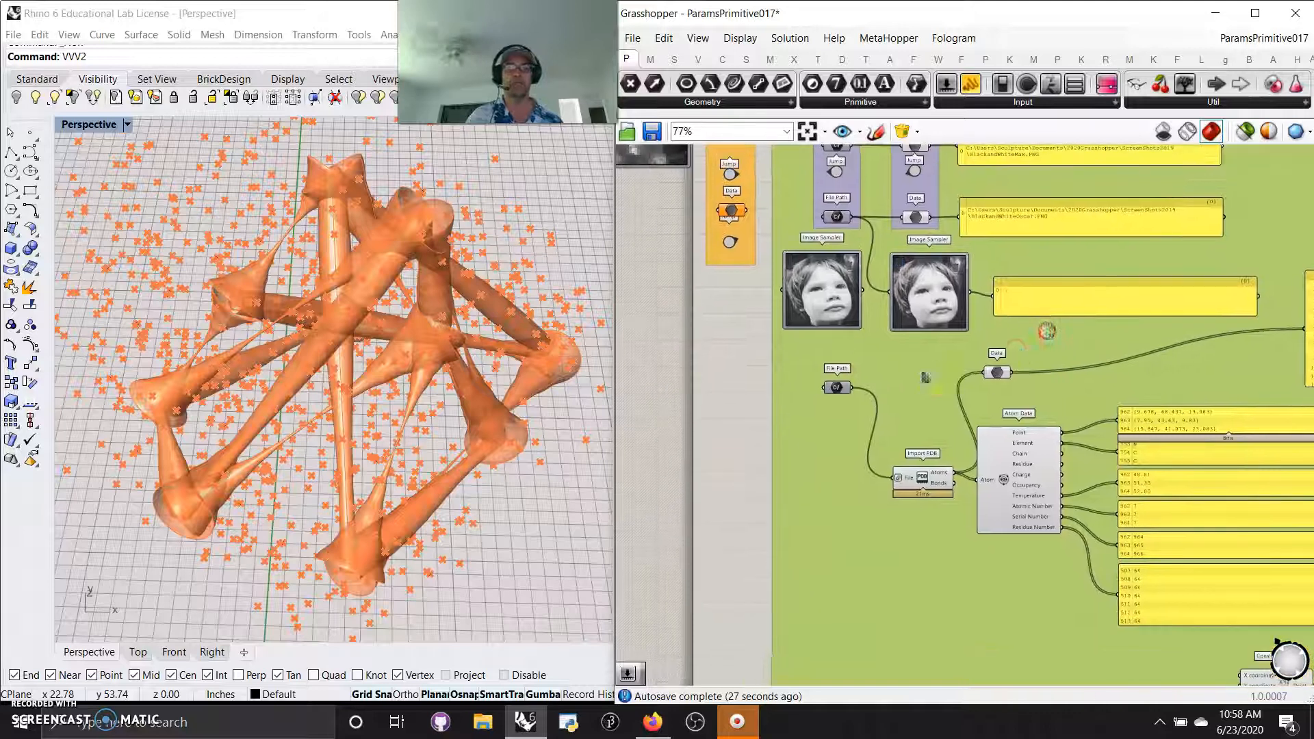
{"action": "scroll", "coordinate": [848, 356], "scroll_direction": "up", "scroll_amount": 4}
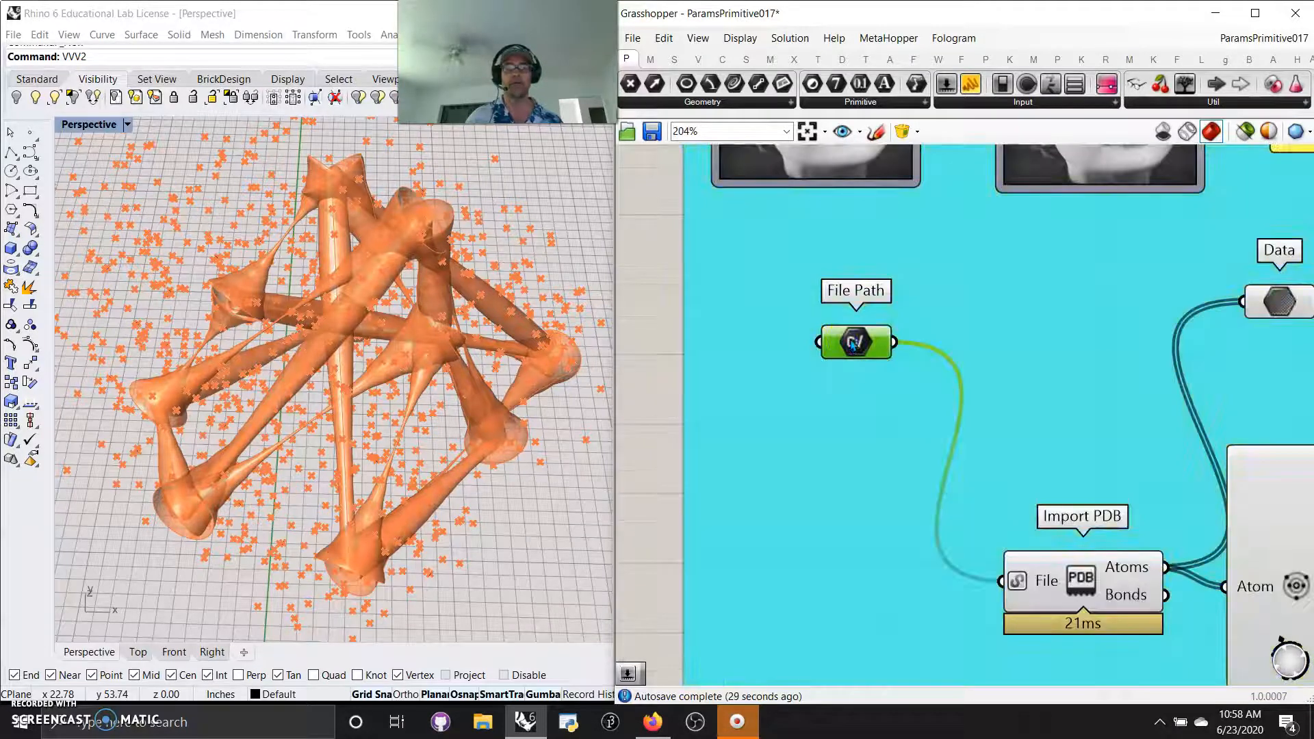
{"action": "mouse_move", "coordinate": [854, 344]}
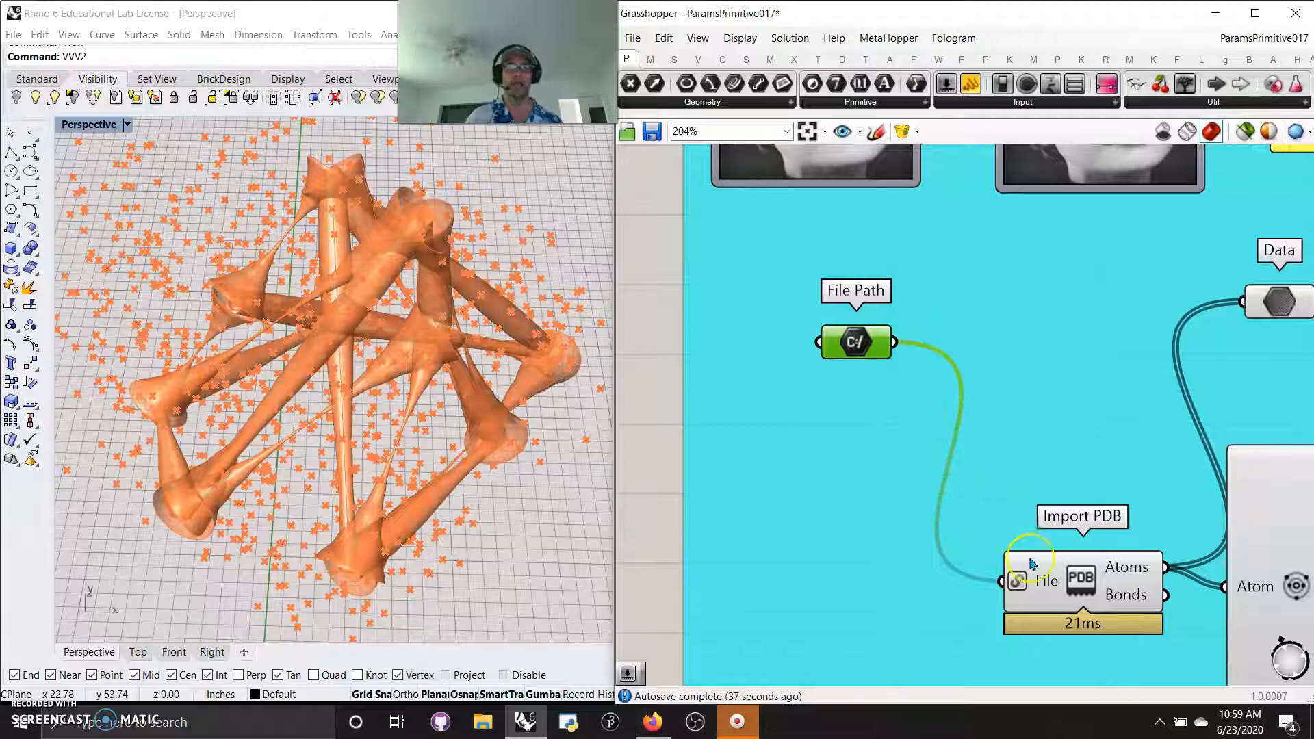
{"action": "left_click_drag", "start_coordinate": [1085, 594], "coordinate": [1008, 434]}
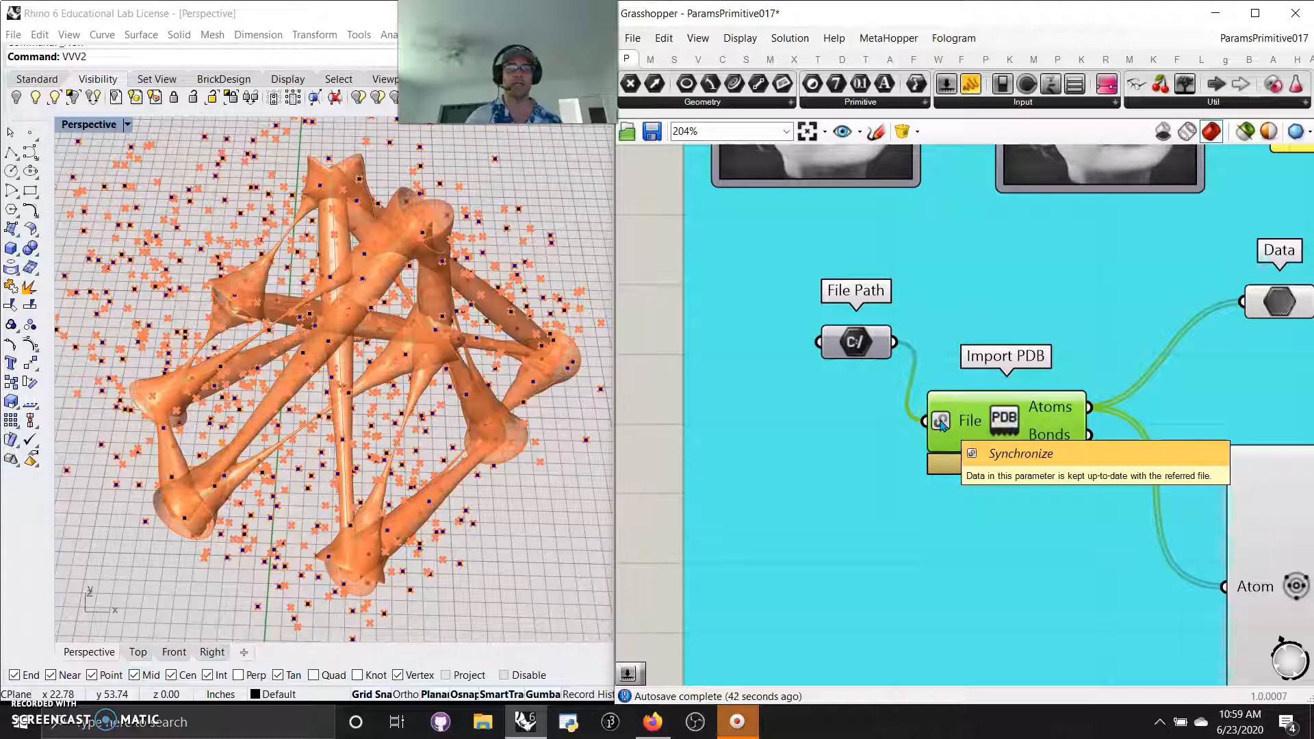
Examine how the Import PDB atoms feed the atom list panel and the Atom Data component with its output panels.
{"action": "right_click_drag", "start_coordinate": [1078, 548], "coordinate": [859, 589]}
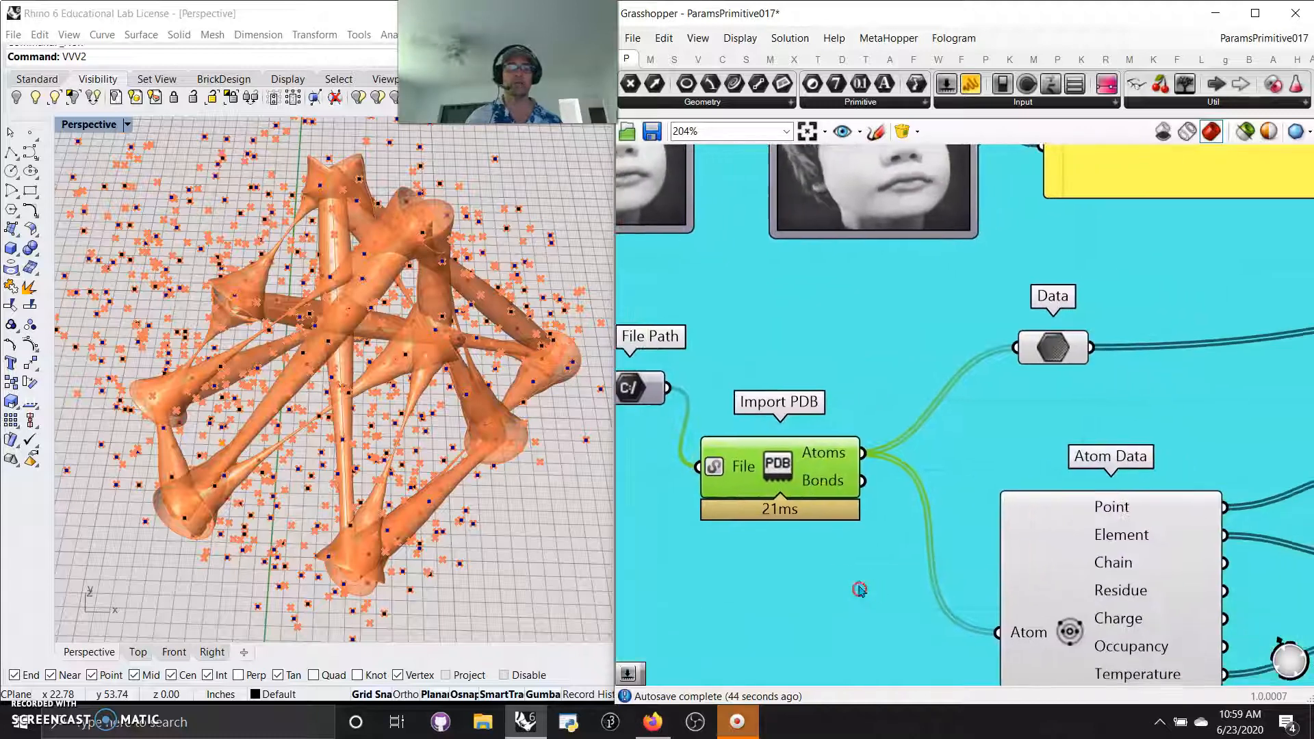
{"action": "scroll", "coordinate": [859, 589], "scroll_direction": "down", "scroll_amount": 2}
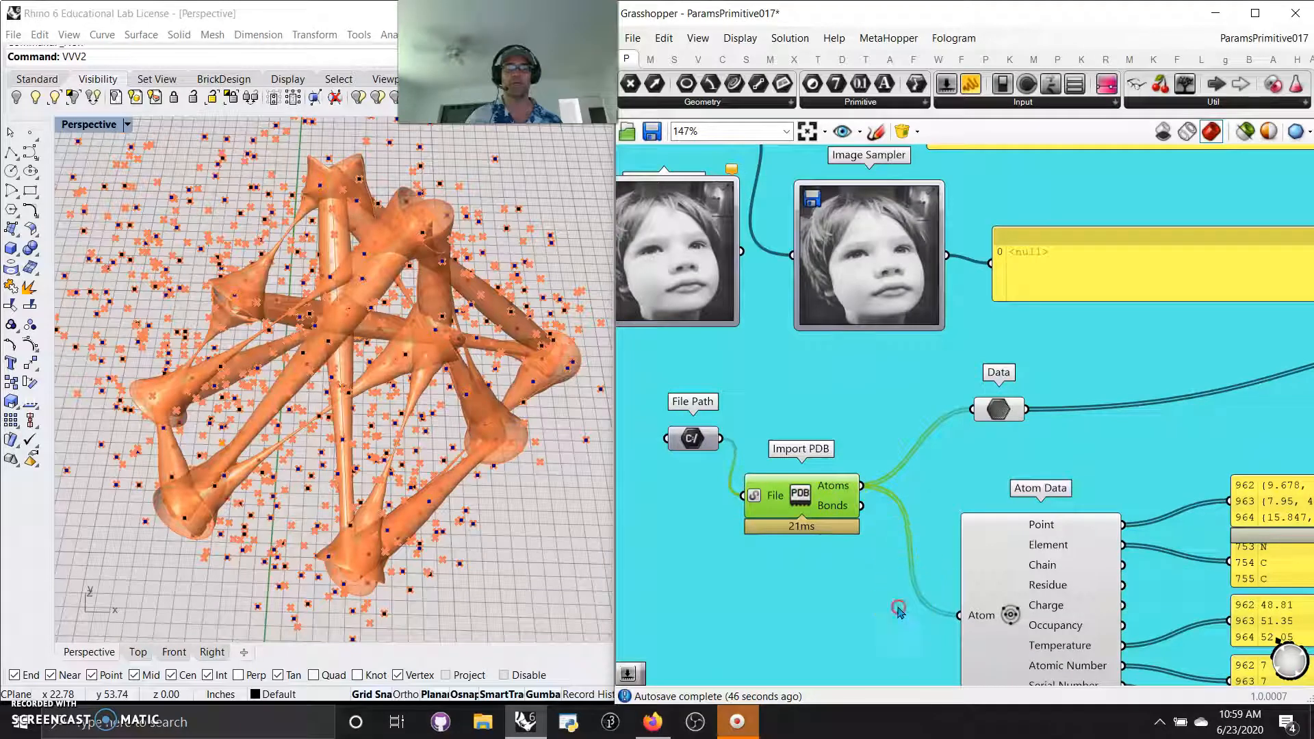
{"action": "scroll", "coordinate": [898, 609], "scroll_direction": "down", "scroll_amount": 2}
{"action": "right_click_drag", "start_coordinate": [1029, 480], "coordinate": [860, 463]}
{"action": "right_click_drag", "start_coordinate": [1103, 455], "coordinate": [864, 447]}
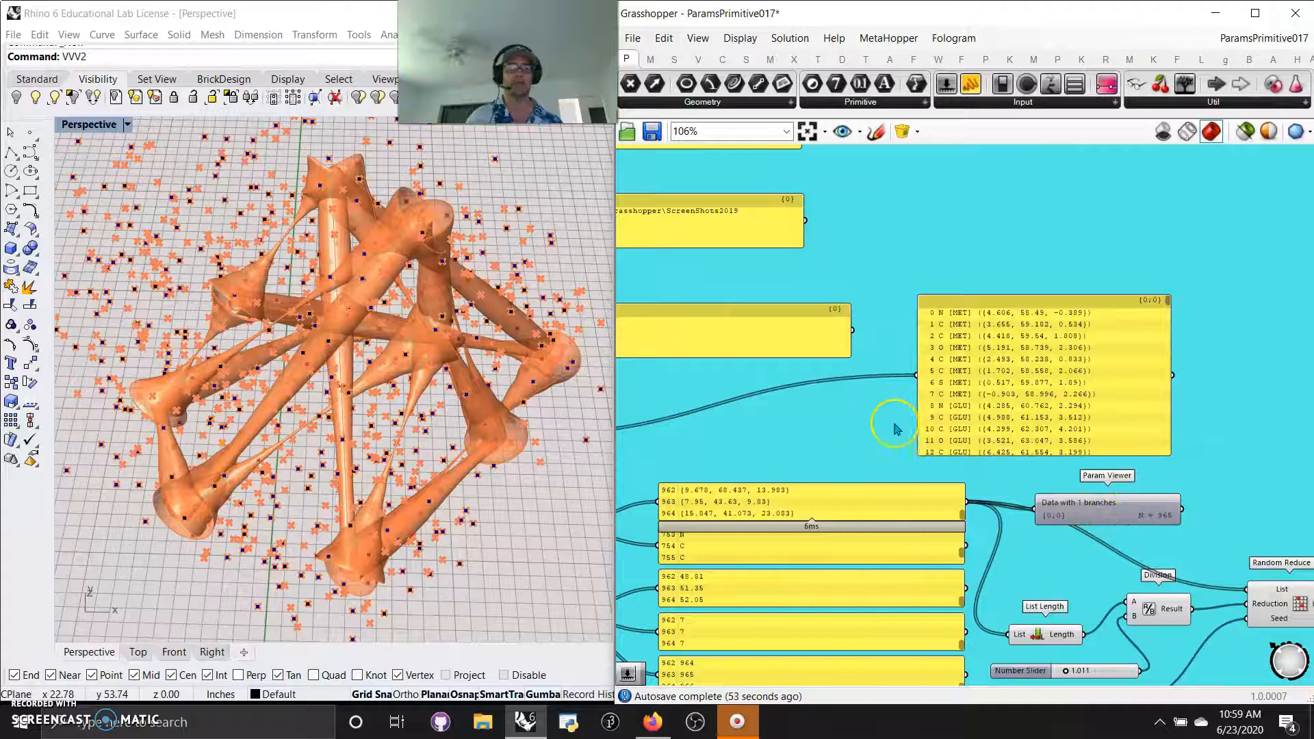
{"action": "right_click_drag", "start_coordinate": [802, 462], "coordinate": [1132, 383]}
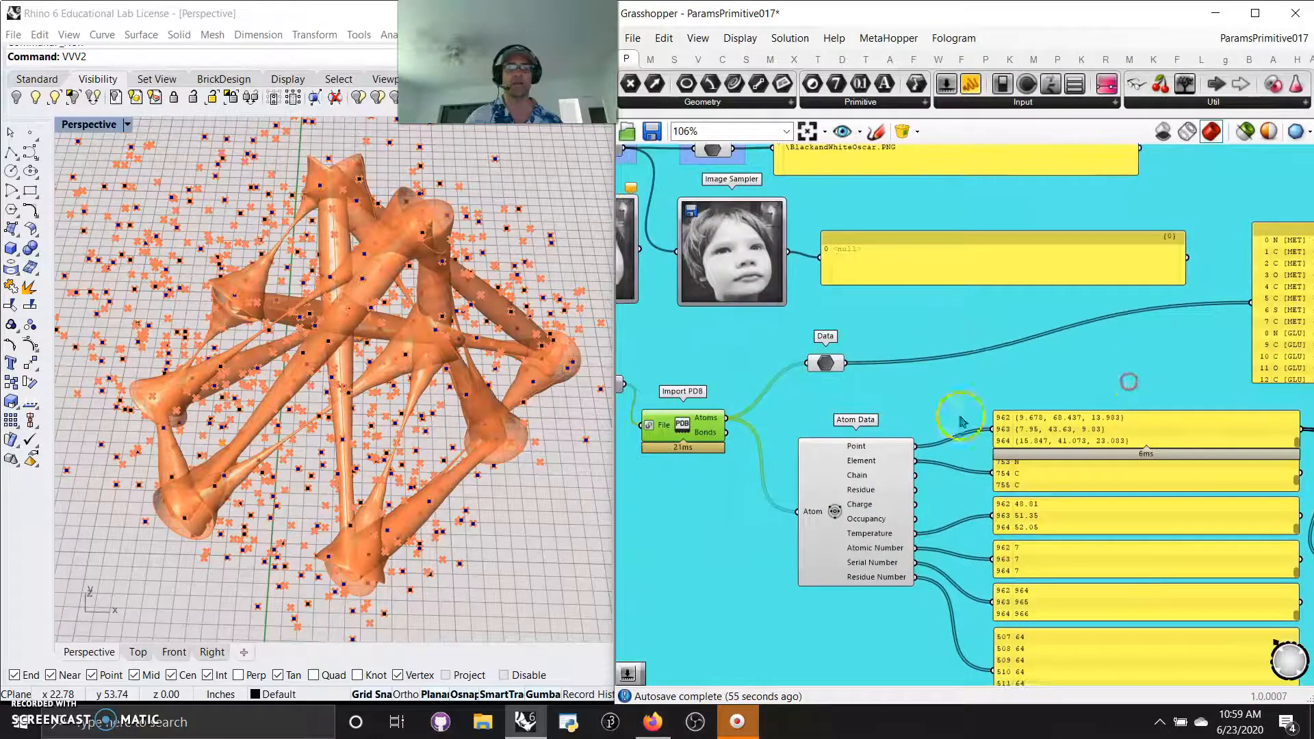
{"action": "right_click_drag", "start_coordinate": [867, 662], "coordinate": [807, 570]}
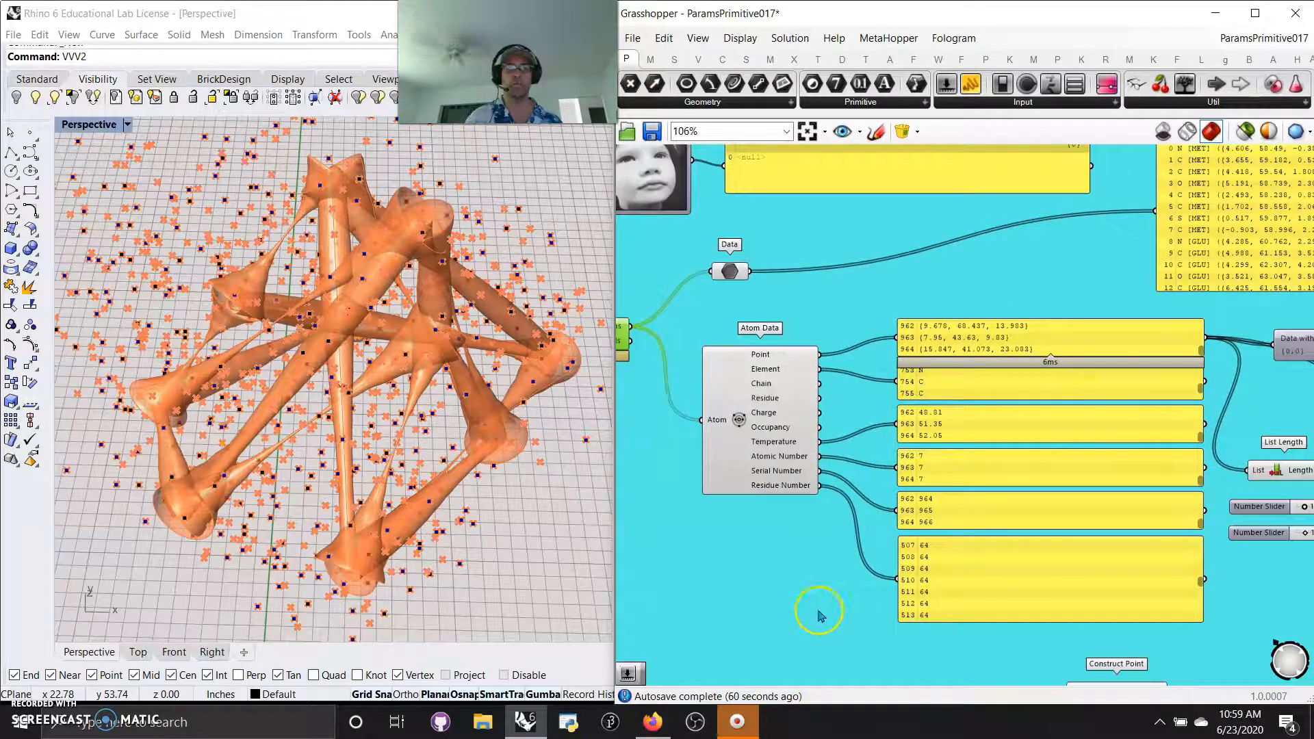
{"action": "right_click_drag", "start_coordinate": [820, 616], "coordinate": [752, 626]}
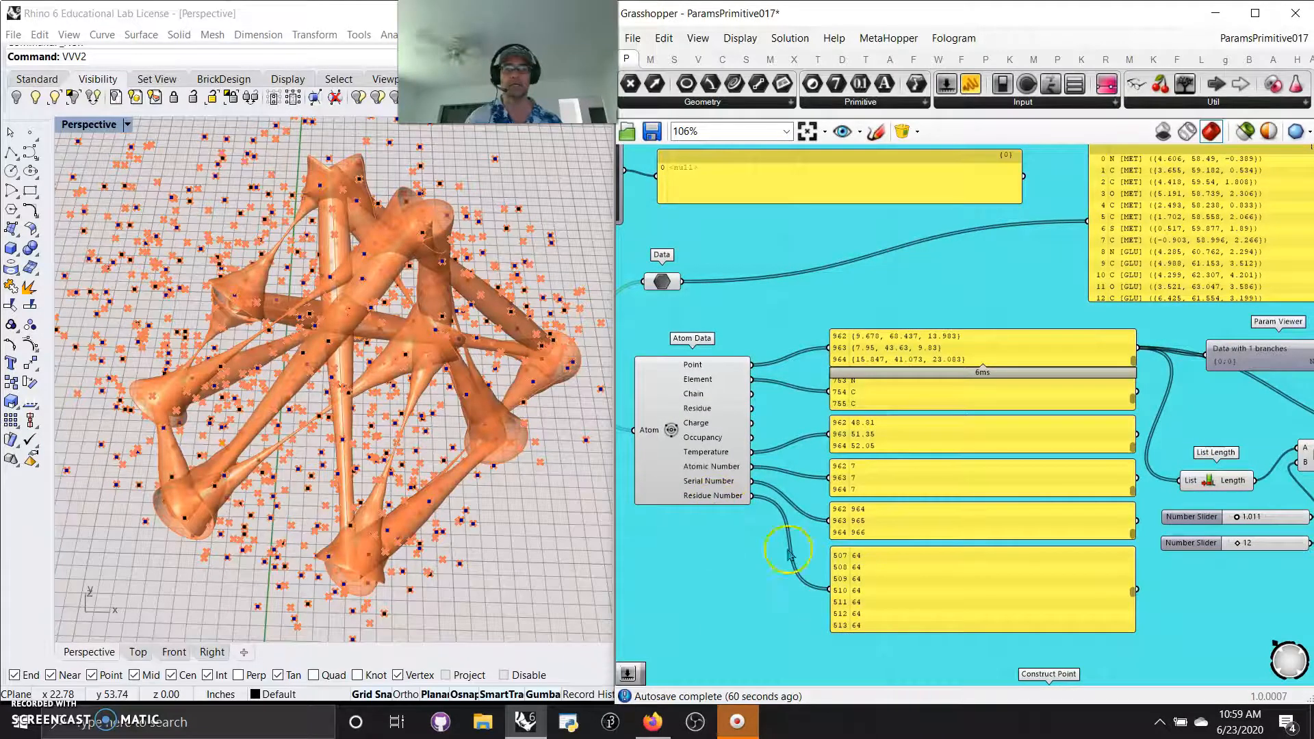
Review the residue, serial, atomic number and temperature lists, and highlight the Atom Data points in the Rhino viewport.
{"action": "mouse_move", "coordinate": [1130, 595]}
{"action": "left_mouse_down"}
{"action": "mouse_move", "coordinate": [1127, 549]}
{"action": "mouse_move", "coordinate": [1140, 617]}
{"action": "mouse_move", "coordinate": [1134, 589]}
{"action": "left_mouse_up"}
{"action": "mouse_move", "coordinate": [1134, 541]}
{"action": "left_mouse_down"}
{"action": "mouse_move", "coordinate": [1137, 521]}
{"action": "mouse_move", "coordinate": [1137, 545]}
{"action": "left_mouse_up"}
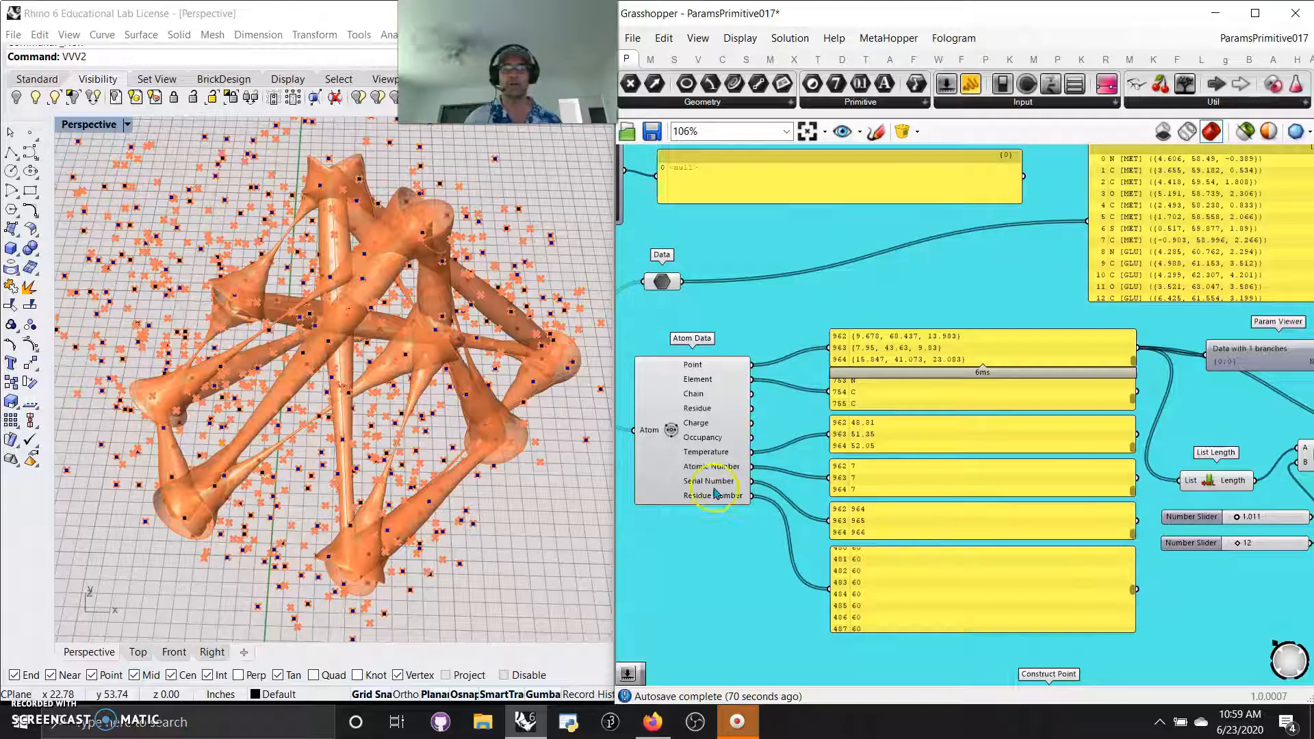
{"action": "mouse_move", "coordinate": [1133, 488]}
{"action": "left_mouse_down"}
{"action": "mouse_move", "coordinate": [1139, 462]}
{"action": "mouse_move", "coordinate": [1144, 503]}
{"action": "left_mouse_up"}
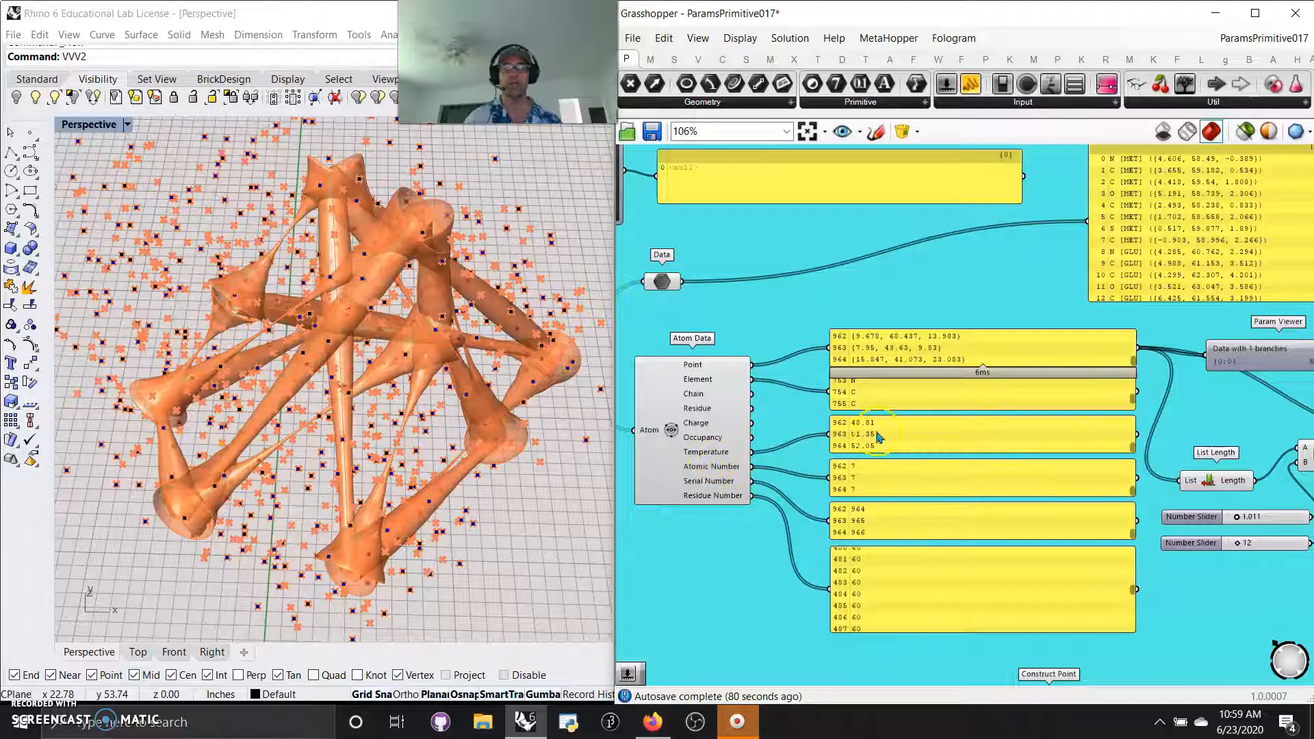
{"action": "mouse_move", "coordinate": [1134, 448]}
{"action": "left_mouse_down"}
{"action": "mouse_move", "coordinate": [1136, 433]}
{"action": "mouse_move", "coordinate": [1135, 456]}
{"action": "left_mouse_up"}
{"action": "left_click", "coordinate": [695, 367]}
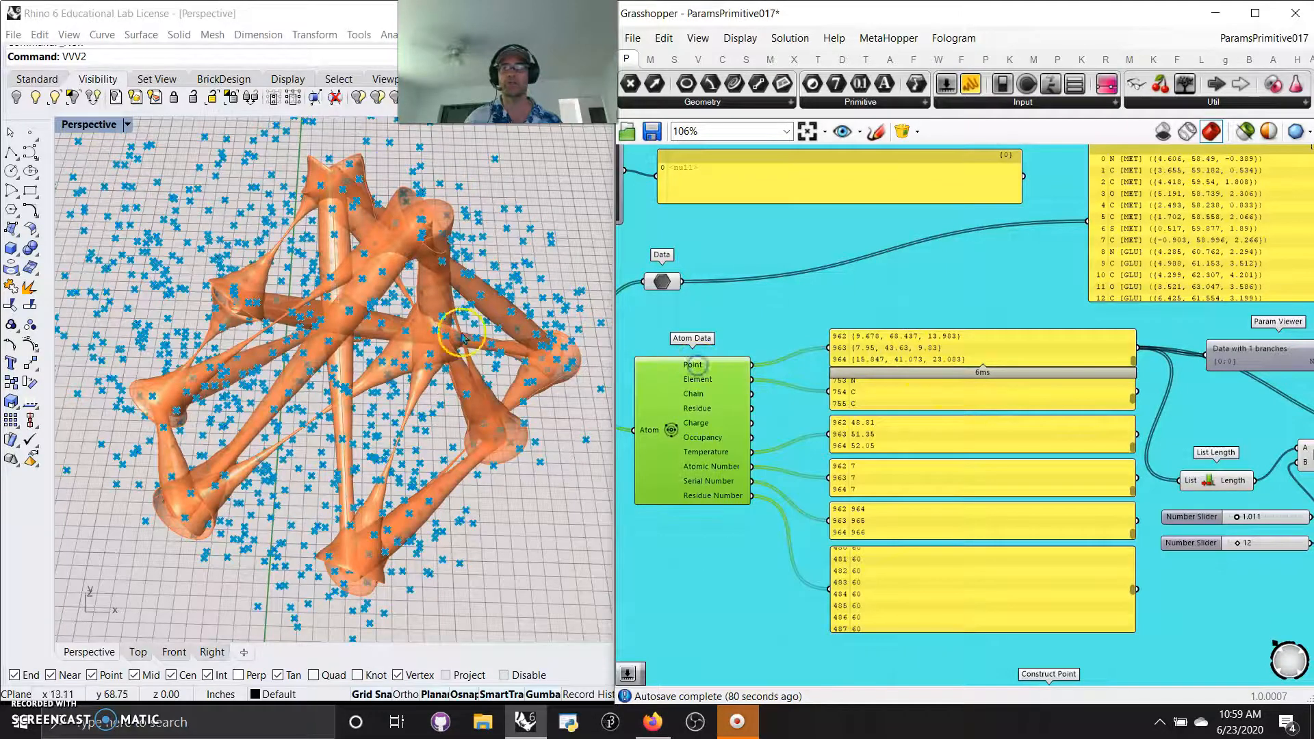
Inspect the List Length and Division components, and raise the Random Reduce seed to roughly the middle of its slider range.
{"action": "right_click_drag", "start_coordinate": [1217, 448], "coordinate": [858, 408]}
{"action": "left_click", "coordinate": [843, 464]}
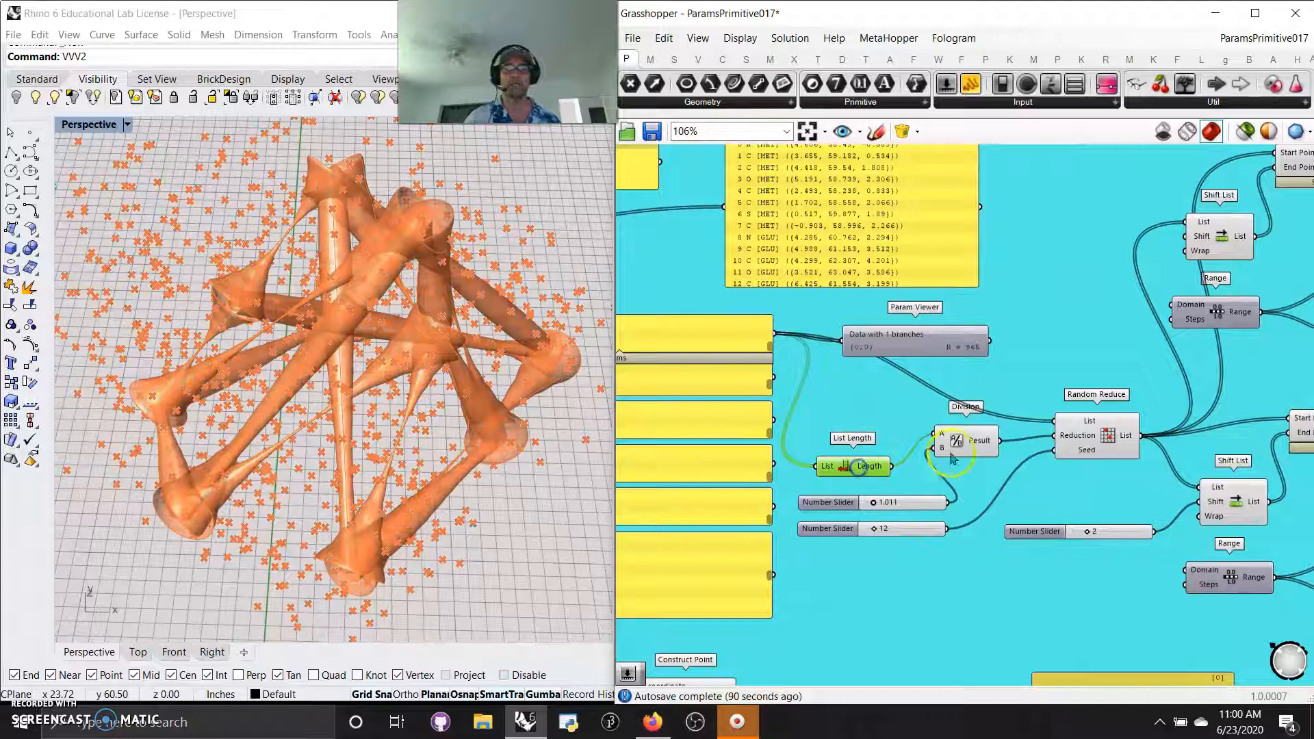
{"action": "left_click", "coordinate": [975, 441]}
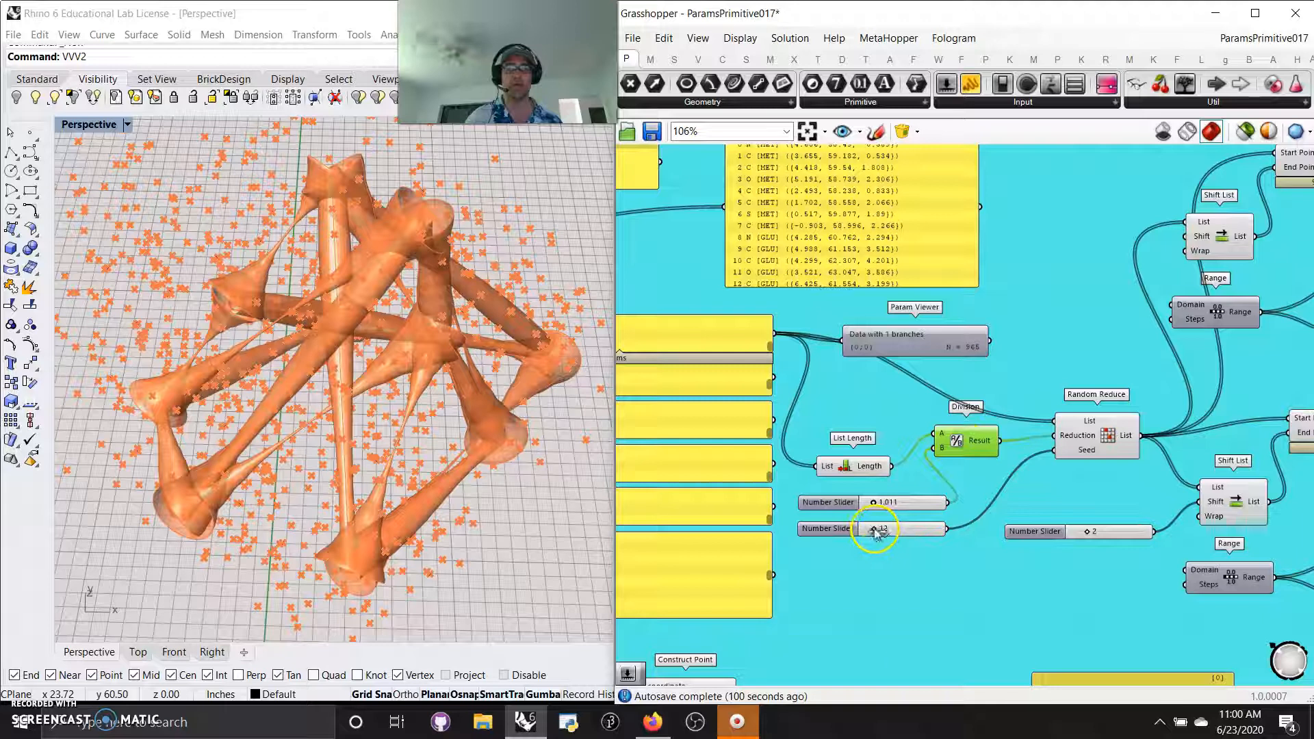
{"action": "left_click_drag", "start_coordinate": [875, 529], "coordinate": [904, 553]}
Adjust the Random Reduce seed to a somewhat higher value to generate another pipe arrangement.
{"action": "right_click_drag", "start_coordinate": [1079, 499], "coordinate": [896, 548]}
{"action": "scroll", "coordinate": [889, 520], "scroll_direction": "down", "scroll_amount": 3}
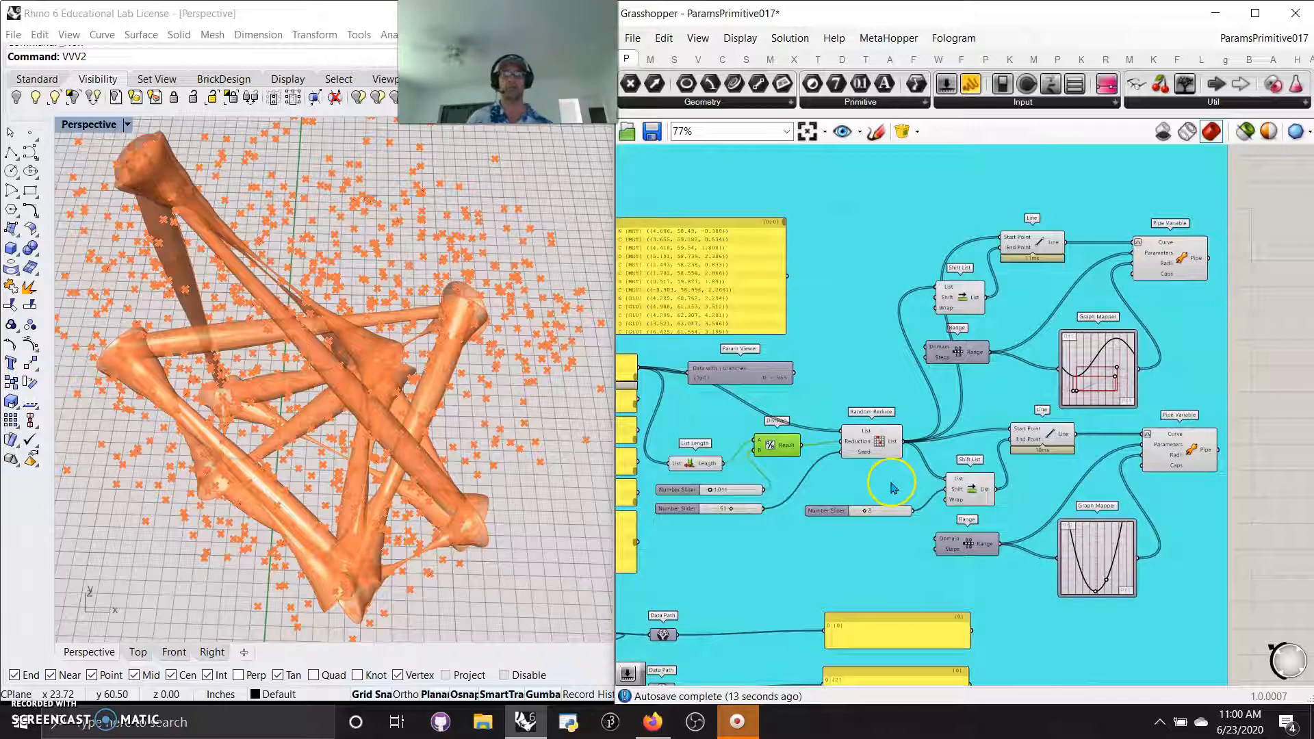
{"action": "left_click", "coordinate": [899, 502]}
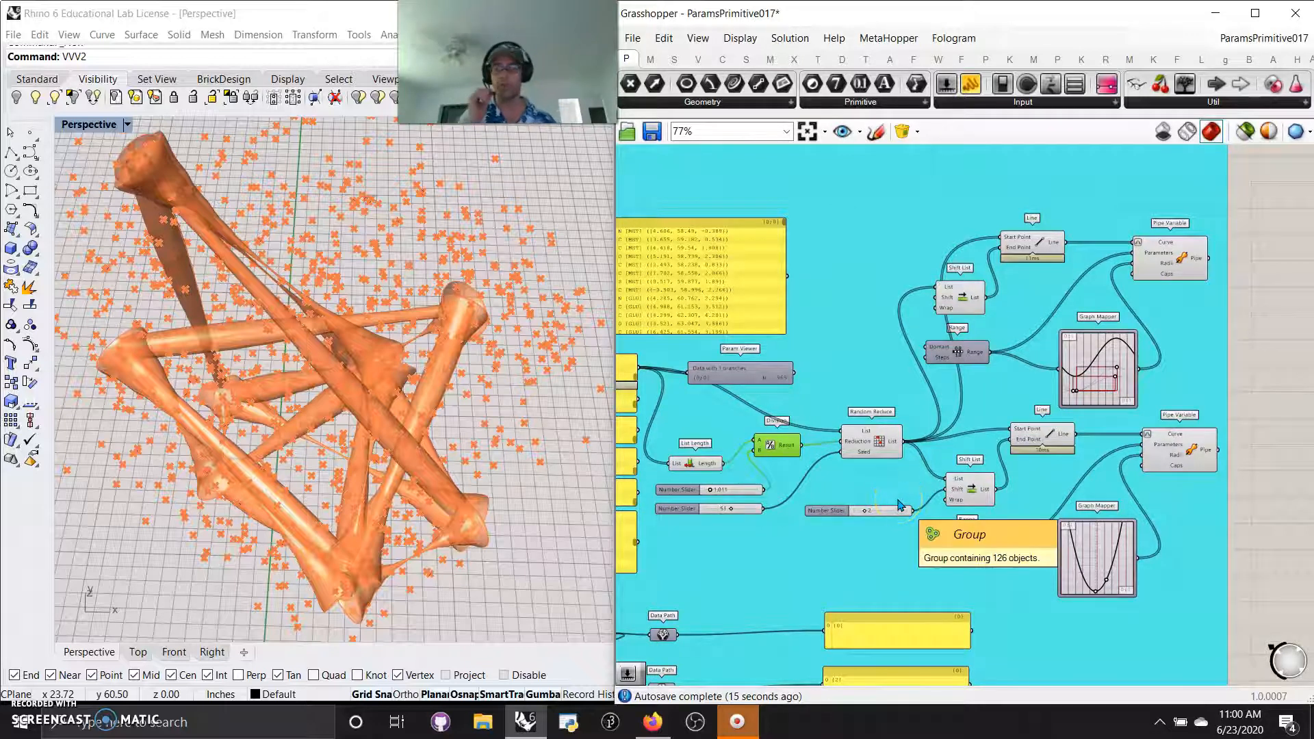
{"action": "left_click", "coordinate": [855, 469]}
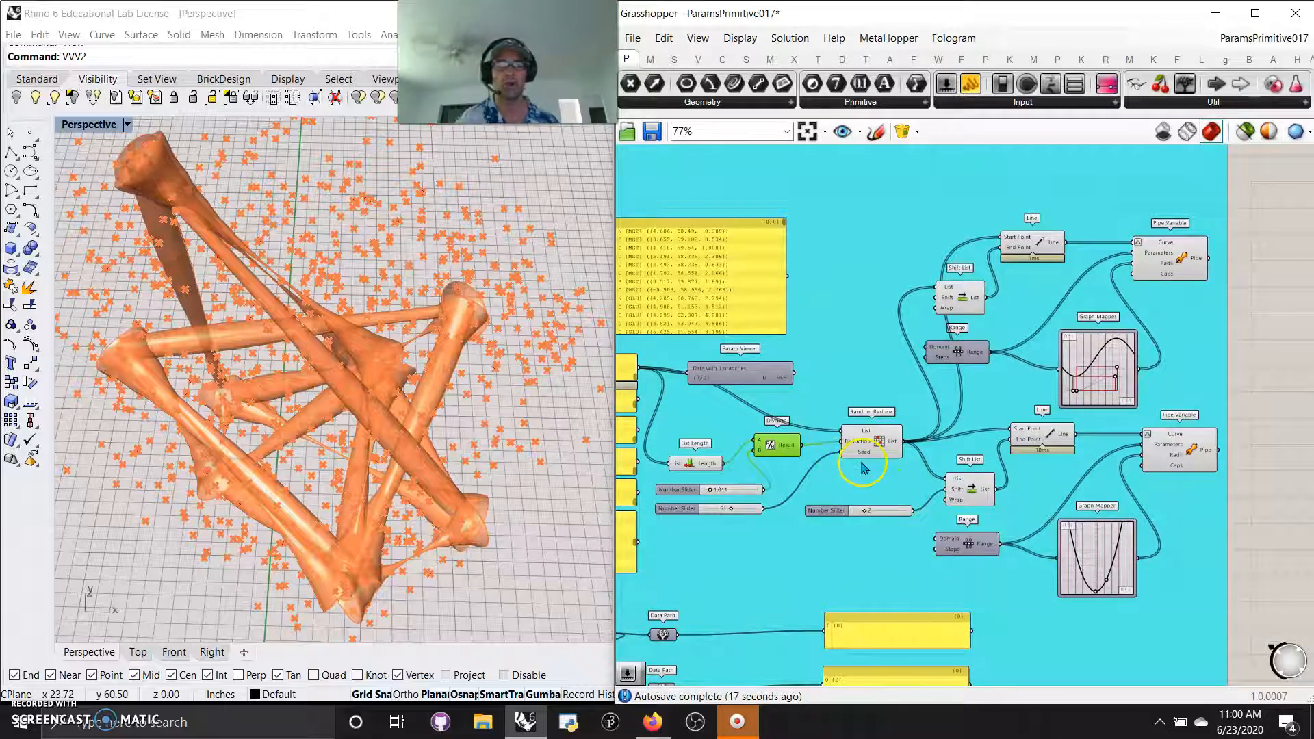
{"action": "scroll", "coordinate": [760, 544], "scroll_direction": "up", "scroll_amount": 3}
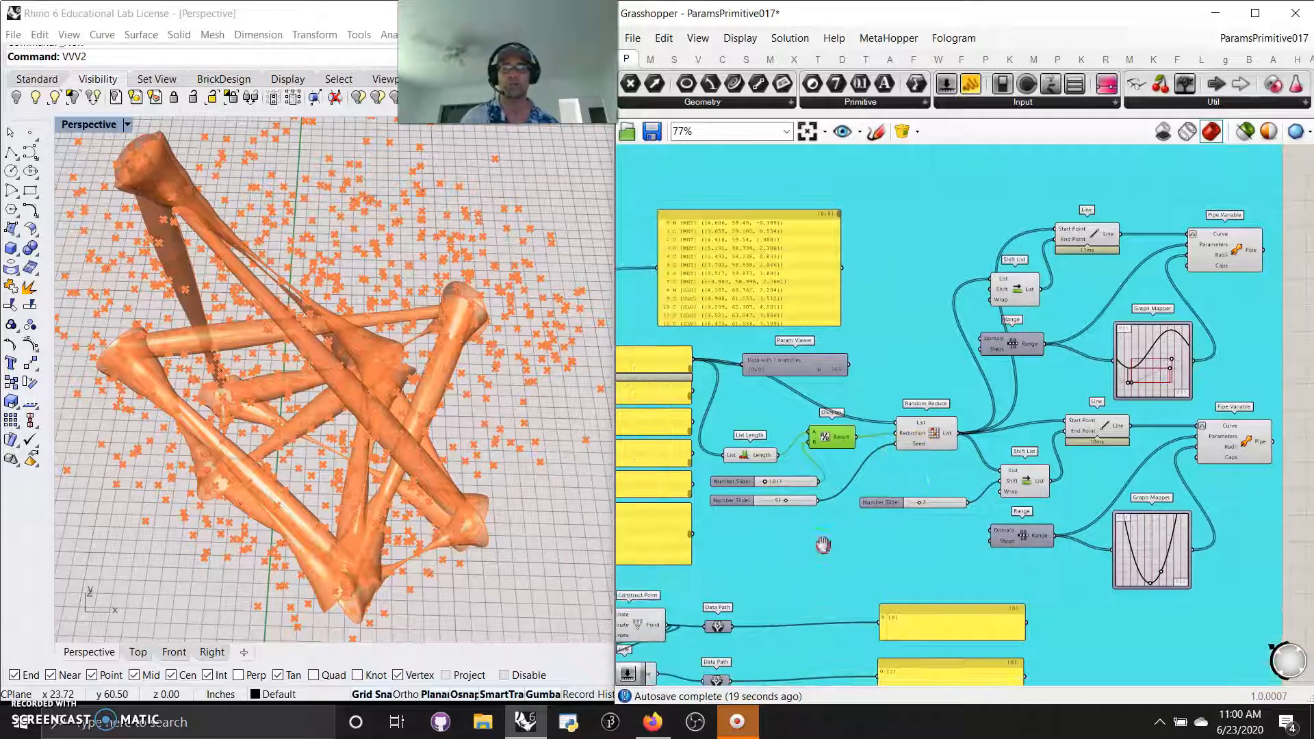
{"action": "mouse_move", "coordinate": [770, 496]}
{"action": "left_mouse_down"}
{"action": "mouse_move", "coordinate": [793, 496]}
{"action": "mouse_move", "coordinate": [758, 505]}
{"action": "mouse_move", "coordinate": [787, 516]}
{"action": "left_mouse_up"}
Try different shift offsets for the lower Shift List and leave its slider at 2.
{"action": "scroll", "coordinate": [787, 520], "scroll_direction": "down", "scroll_amount": 3}
{"action": "right_click_drag", "start_coordinate": [925, 542], "coordinate": [804, 579]}
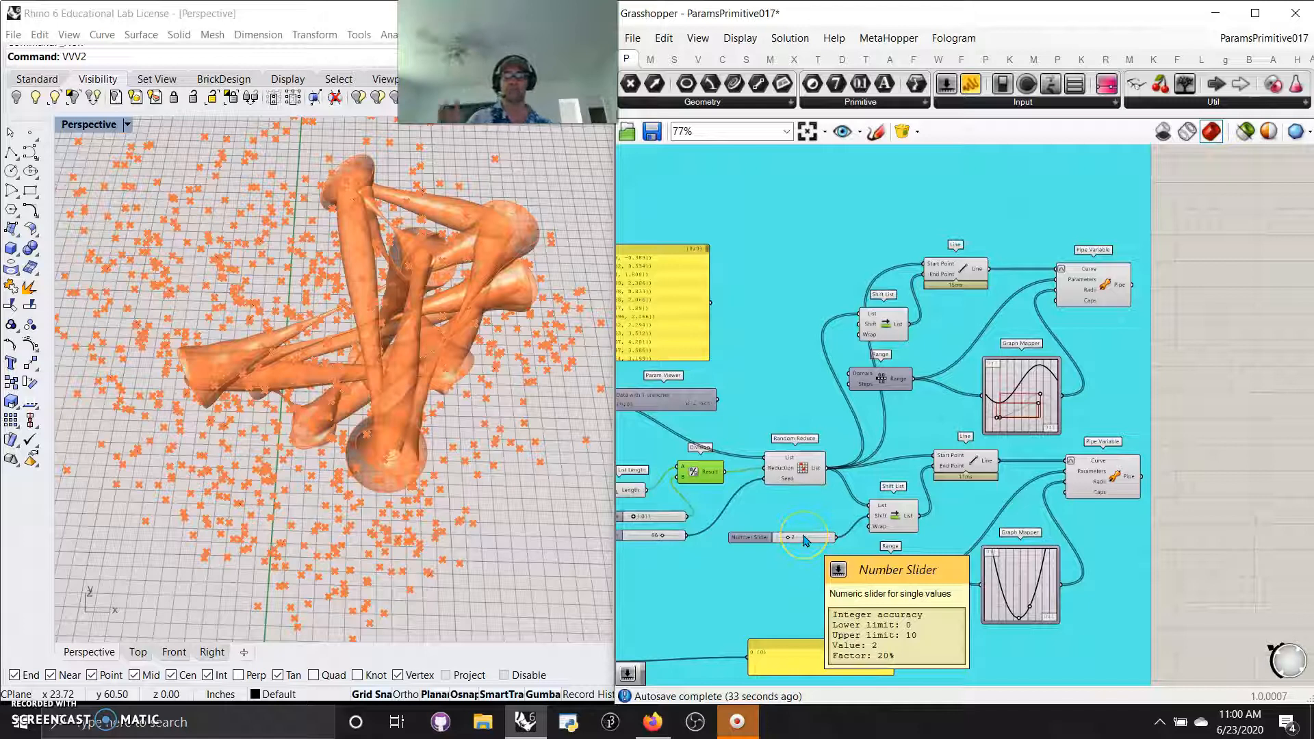
{"action": "scroll", "coordinate": [797, 490], "scroll_direction": "up", "scroll_amount": 2}
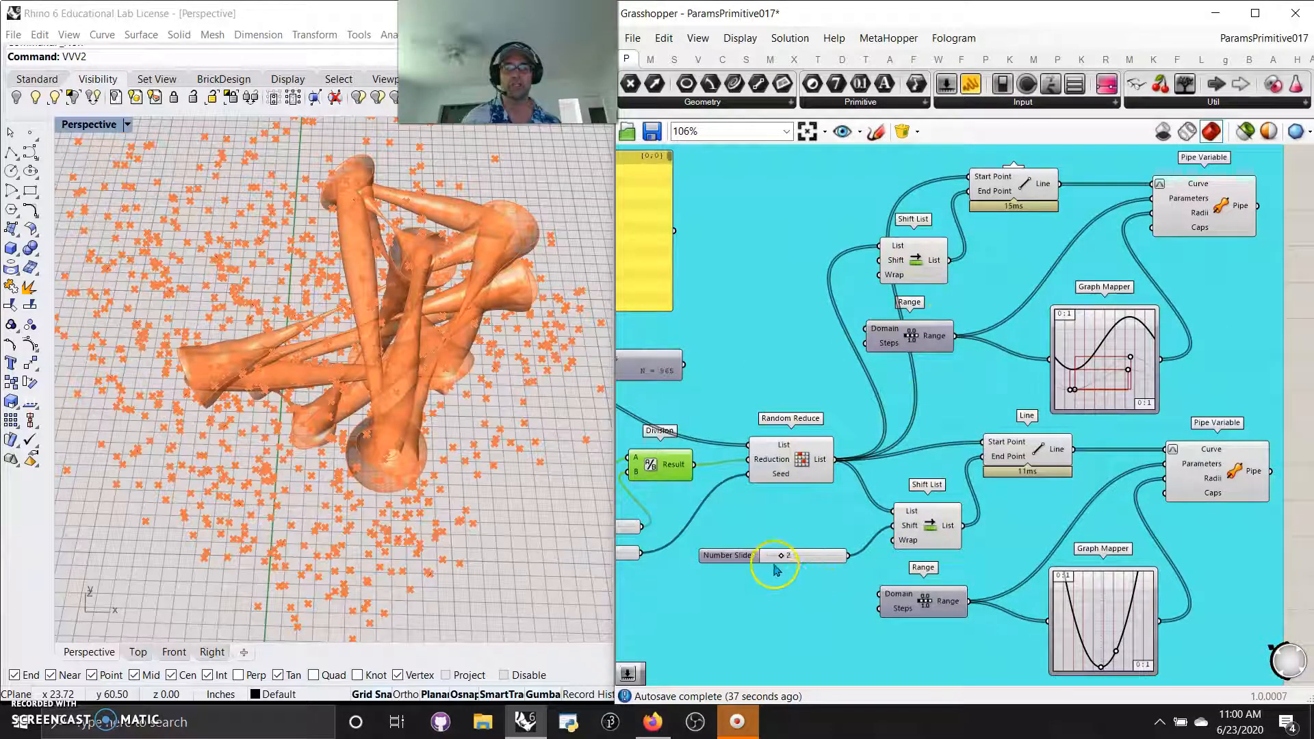
{"action": "mouse_move", "coordinate": [782, 557]}
{"action": "left_mouse_down"}
{"action": "mouse_move", "coordinate": [811, 559]}
{"action": "mouse_move", "coordinate": [782, 566]}
{"action": "left_mouse_up"}
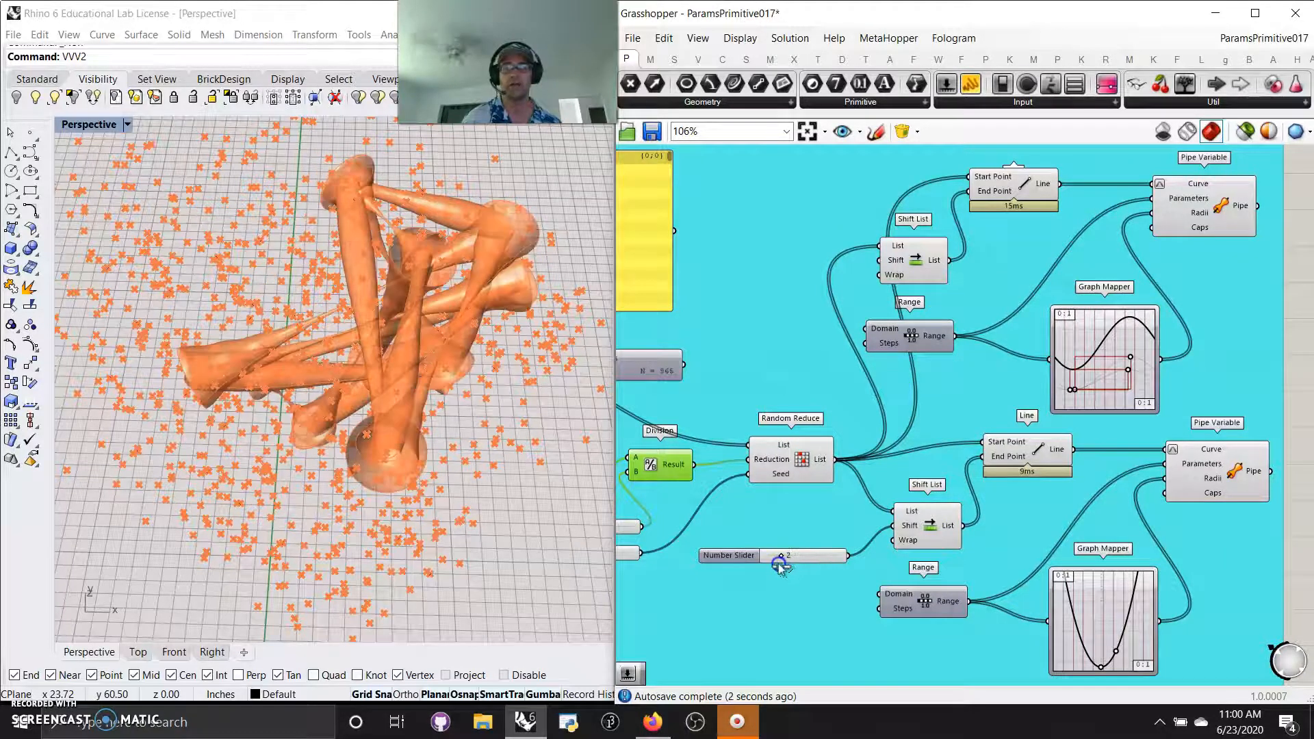
Limit the preview to selected components and examine the lines from the upper and lower Line components.
{"action": "right_click_drag", "start_coordinate": [948, 408], "coordinate": [816, 481]}
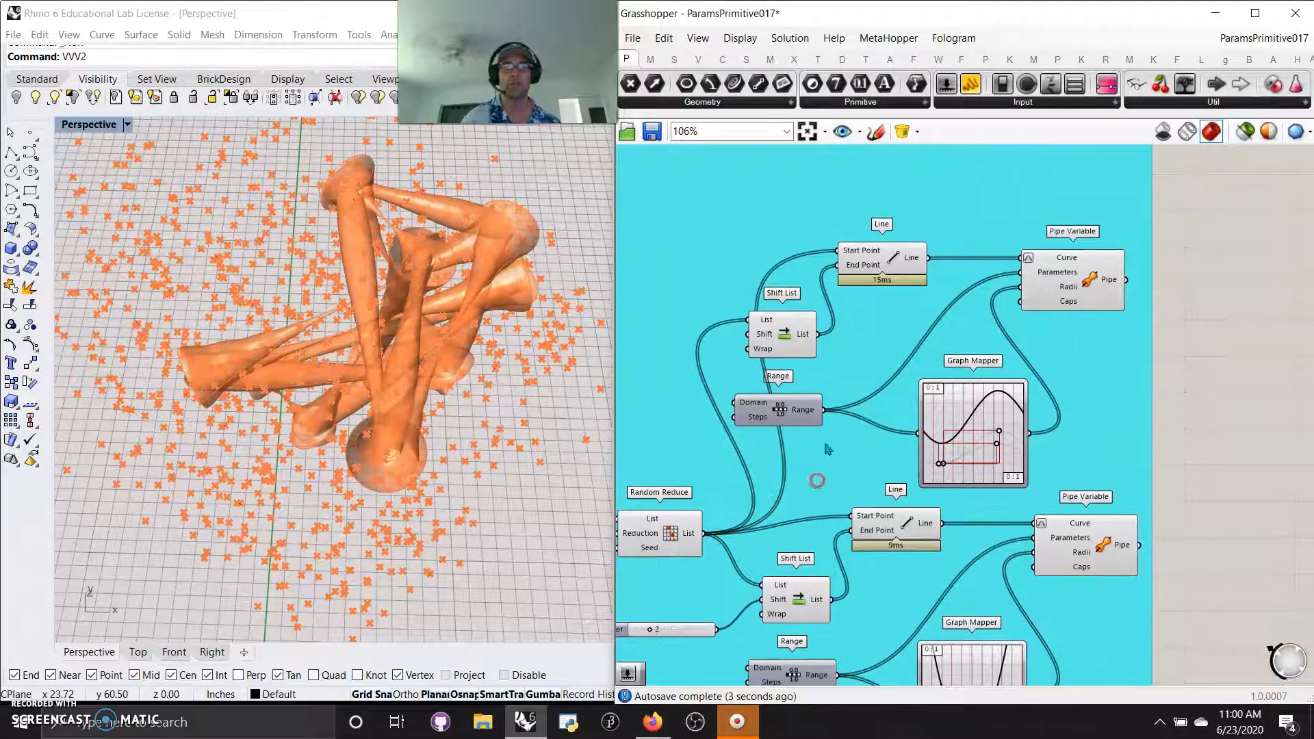
{"action": "left_click", "coordinate": [890, 267]}
{"action": "left_click", "coordinate": [892, 527]}
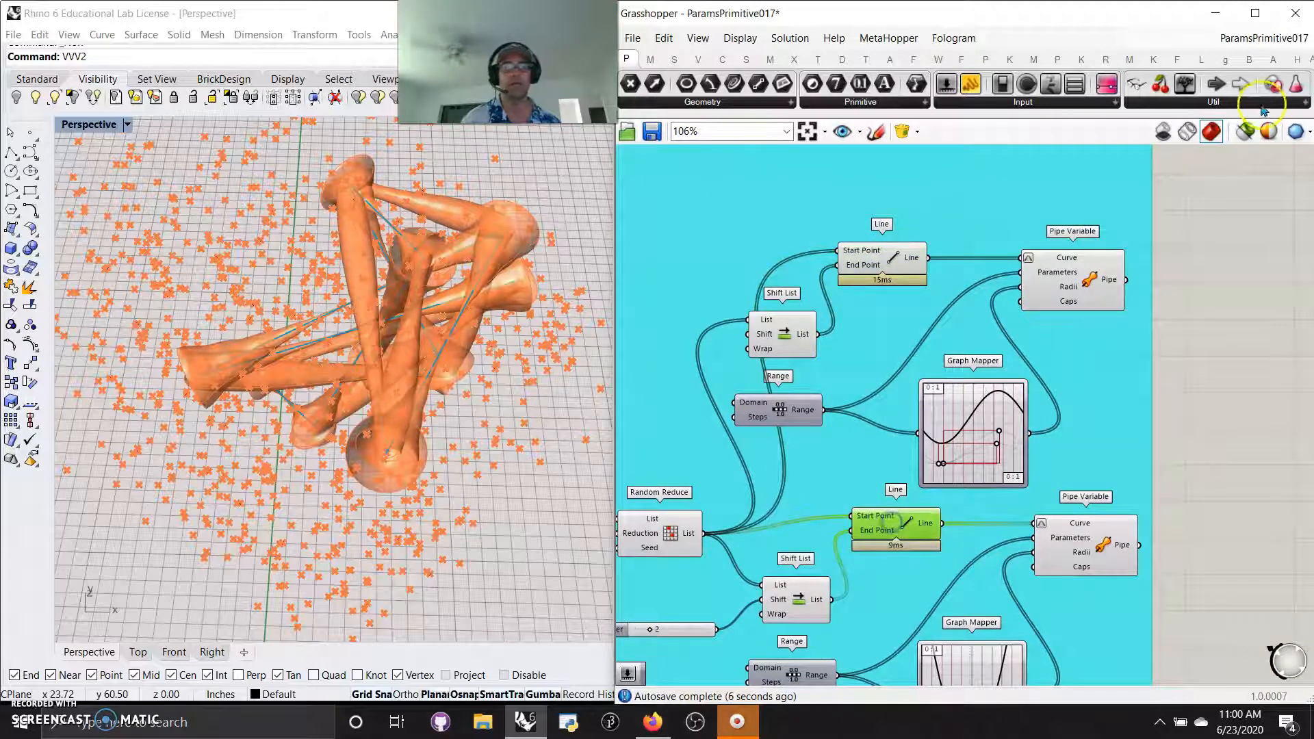
{"action": "left_click", "coordinate": [1246, 130]}
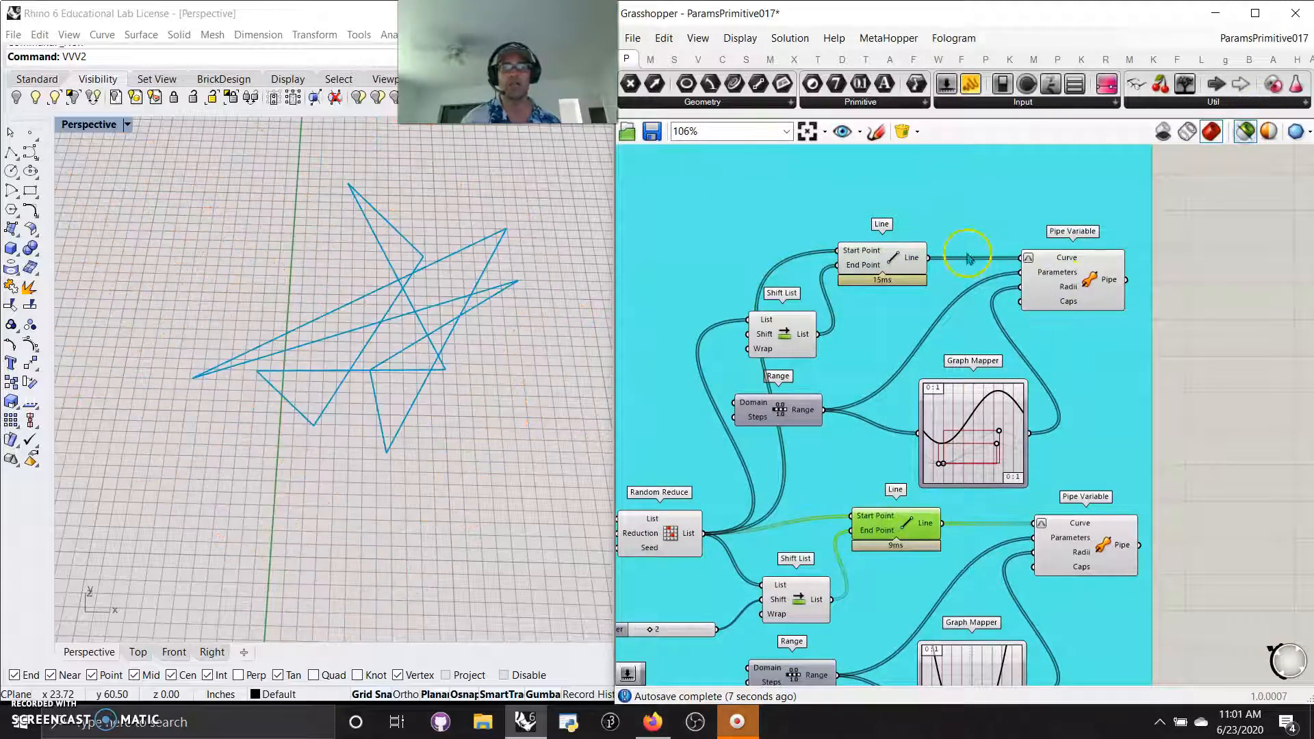
{"action": "left_click", "coordinate": [893, 272]}
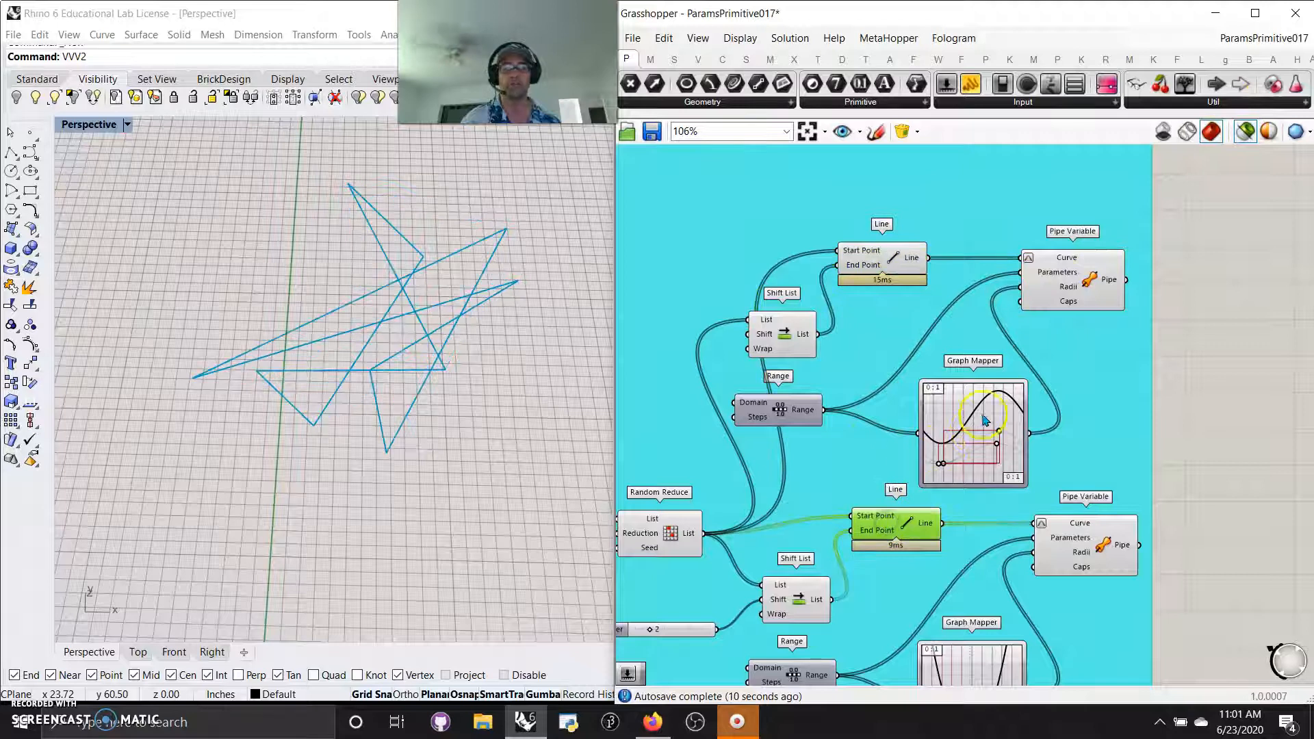
Preview the upper and lower Pipe Variable components one at a time to compare the pipe shapes from their Graph Mappers.
{"action": "left_click", "coordinate": [1080, 296]}
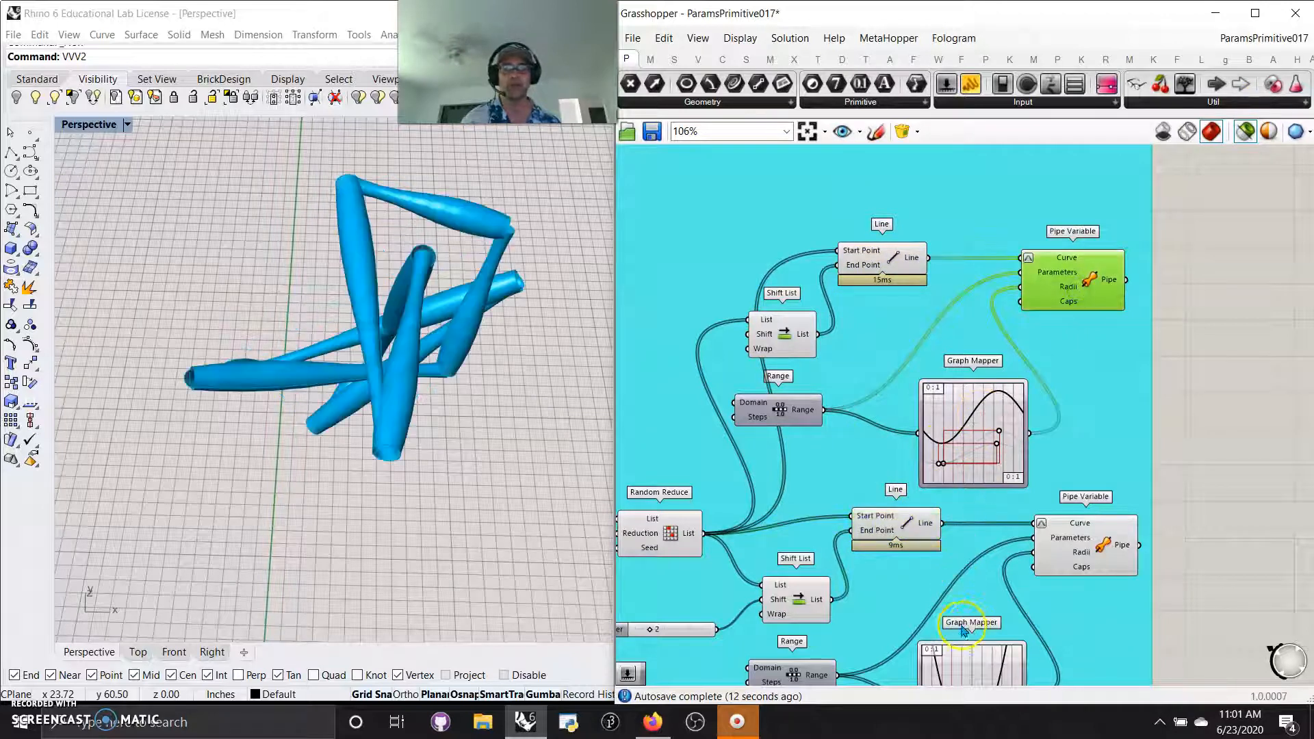
{"action": "right_click_drag", "start_coordinate": [966, 633], "coordinate": [966, 434]}
{"action": "left_click", "coordinate": [1064, 350]}
{"action": "right_click_drag", "start_coordinate": [941, 381], "coordinate": [924, 547]}
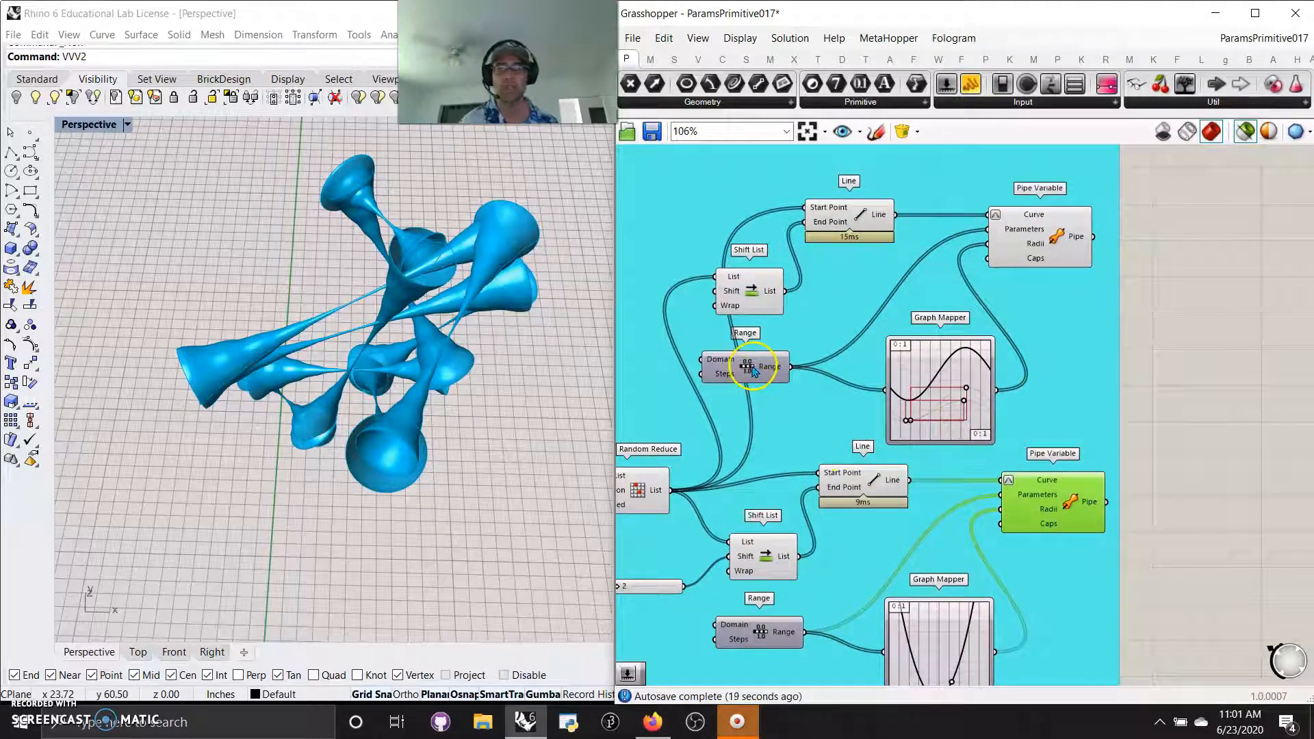
Examine the X and Y domains and graph class of the upper Graph Mapper in its Graph Editor, closing it without changes.
{"action": "mouse_move", "coordinate": [712, 366]}
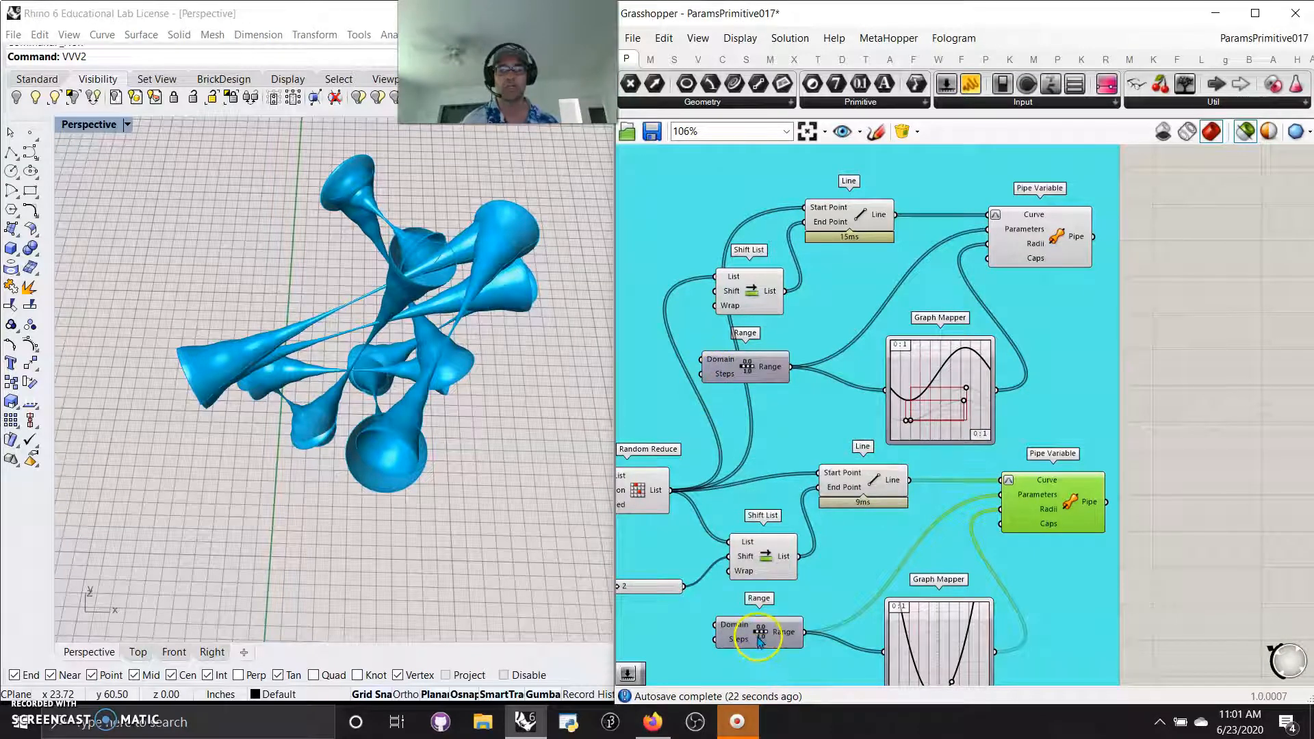
{"action": "right_click_drag", "start_coordinate": [1038, 636], "coordinate": [1033, 546]}
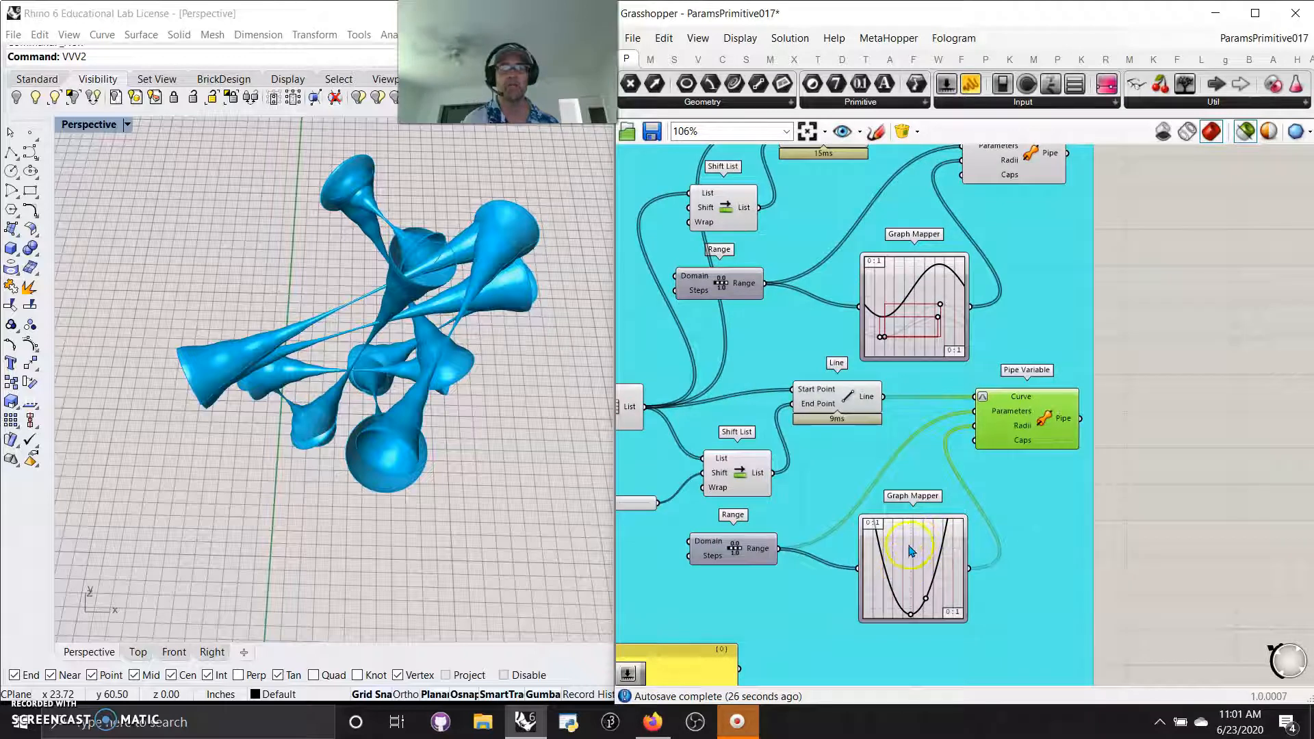
{"action": "right_click", "coordinate": [923, 303]}
{"action": "double_click", "coordinate": [910, 302]}
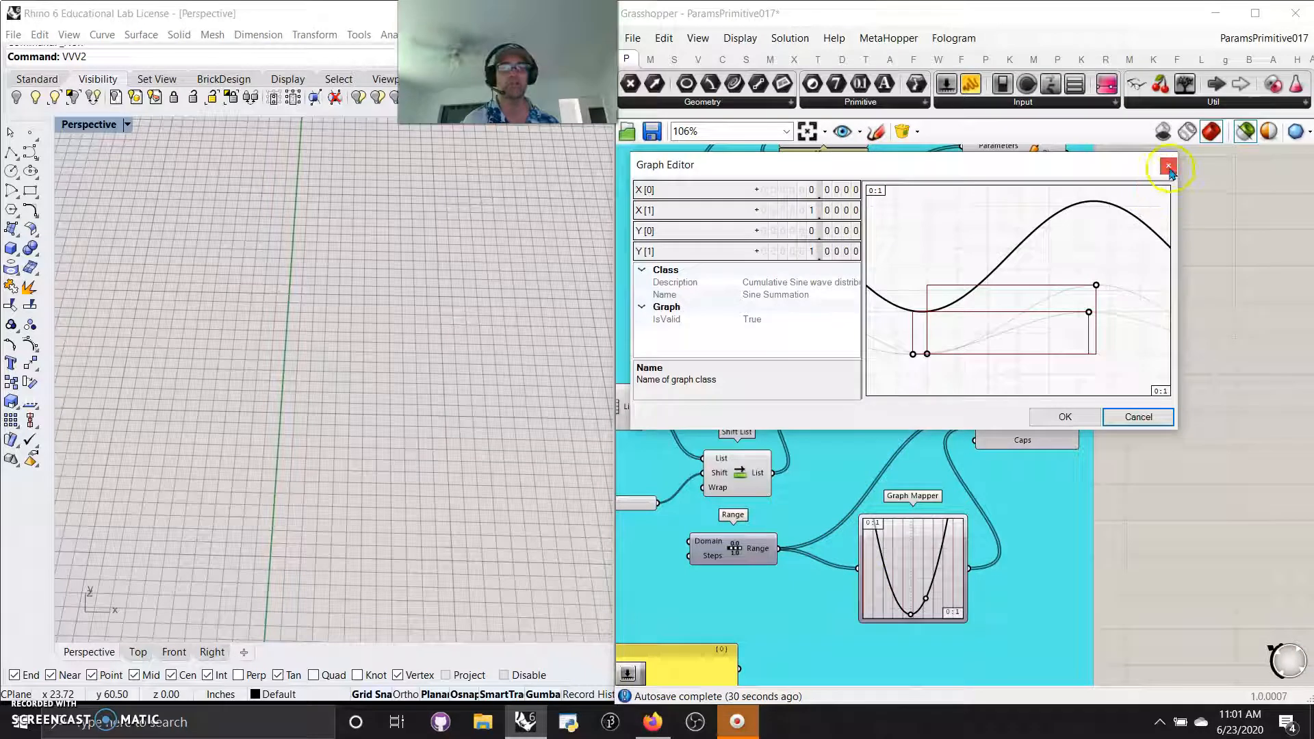
{"action": "left_click", "coordinate": [1168, 165]}
{"action": "double_click", "coordinate": [923, 295]}
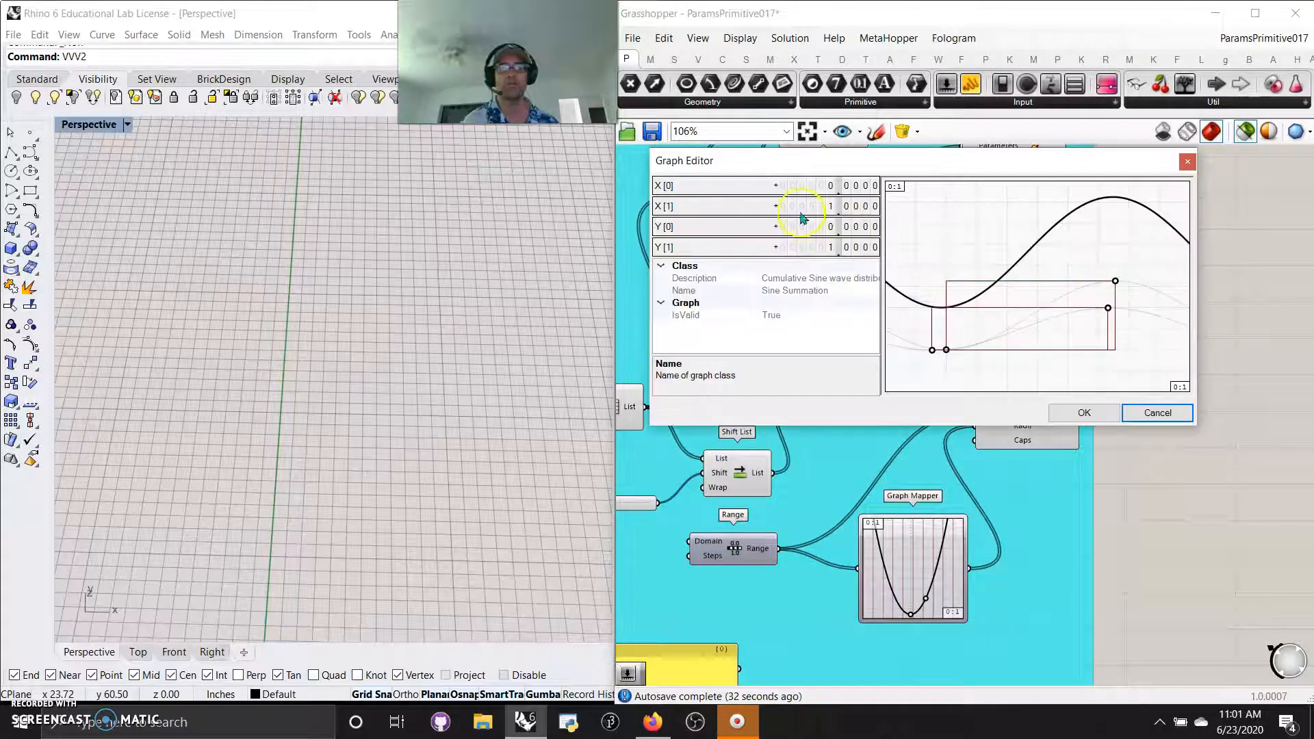
{"action": "left_click", "coordinate": [1188, 162]}
Preview both Pipe Variable components together, leave only the lower one selected, and turn off the selected-only preview.
{"action": "right_click_drag", "start_coordinate": [1052, 287], "coordinate": [1032, 363]}
{"action": "left_click_drag", "start_coordinate": [1138, 572], "coordinate": [992, 230]}
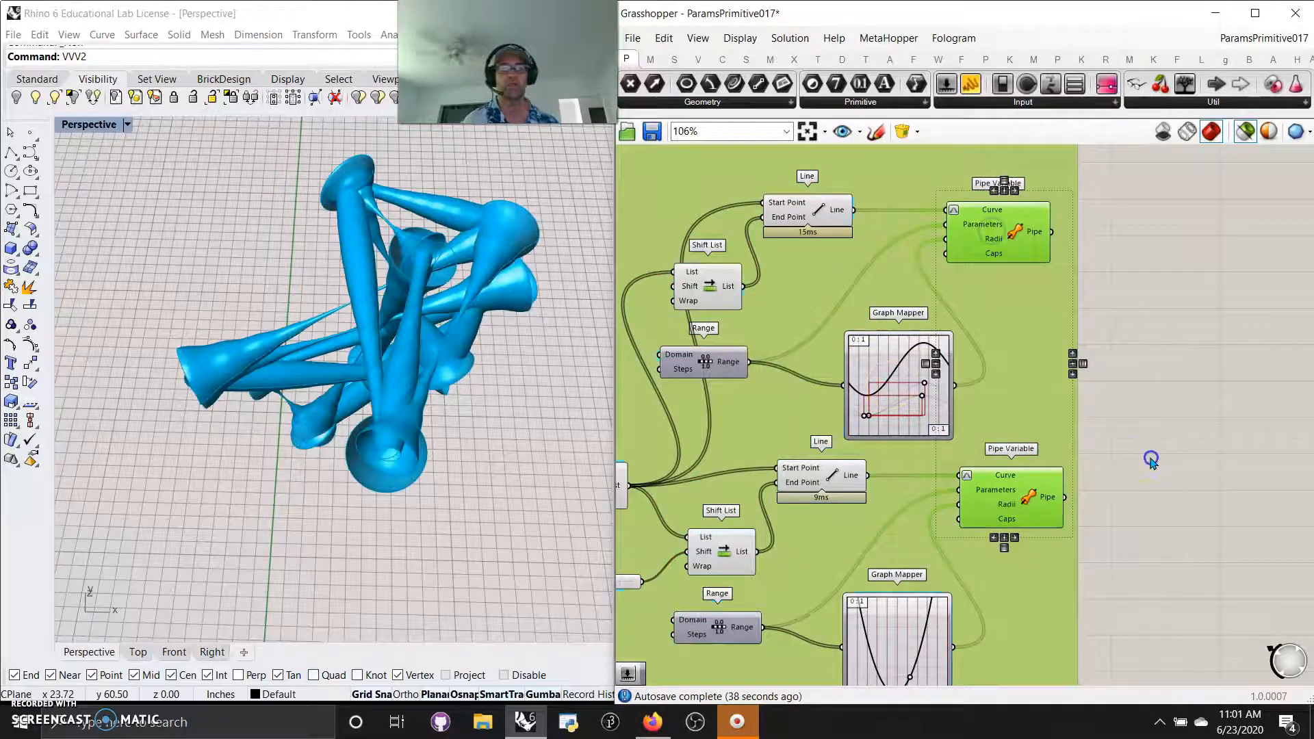
{"action": "left_click", "coordinate": [1038, 496]}
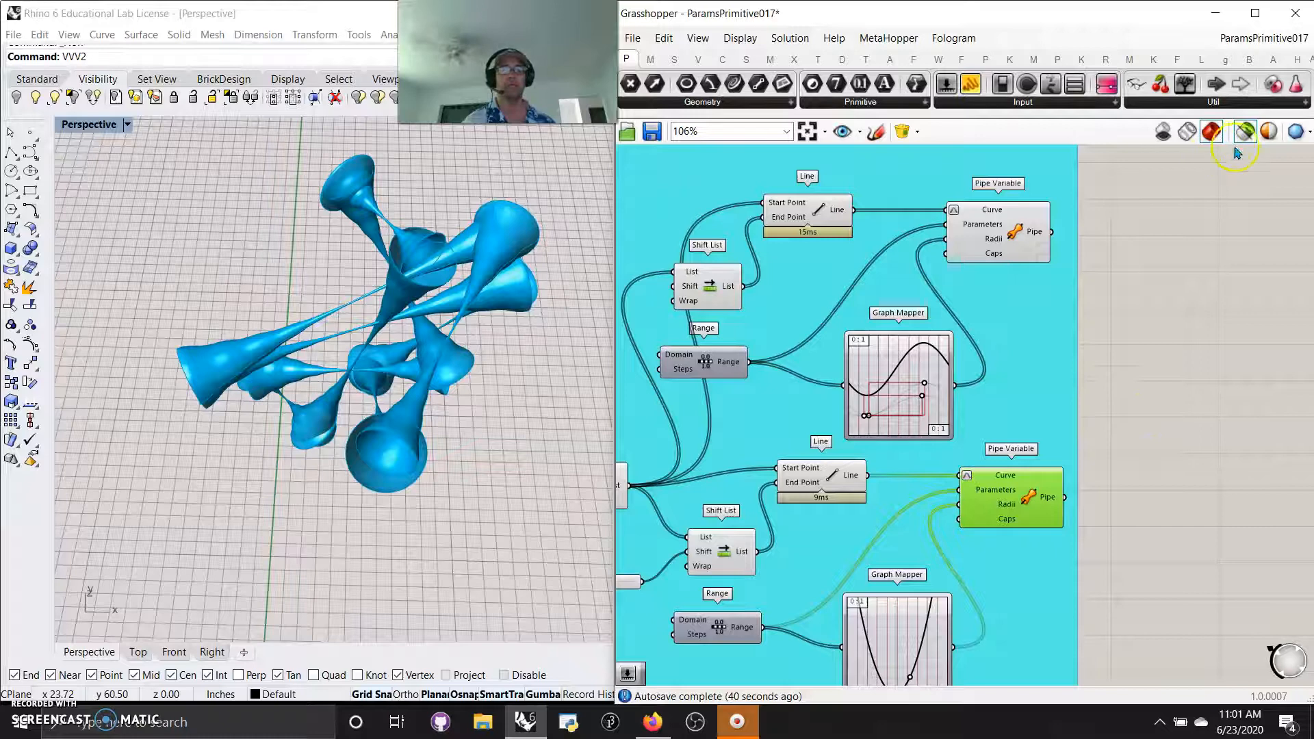
{"action": "left_click", "coordinate": [1211, 132]}
{"action": "right_click_drag", "start_coordinate": [522, 396], "coordinate": [460, 431]}
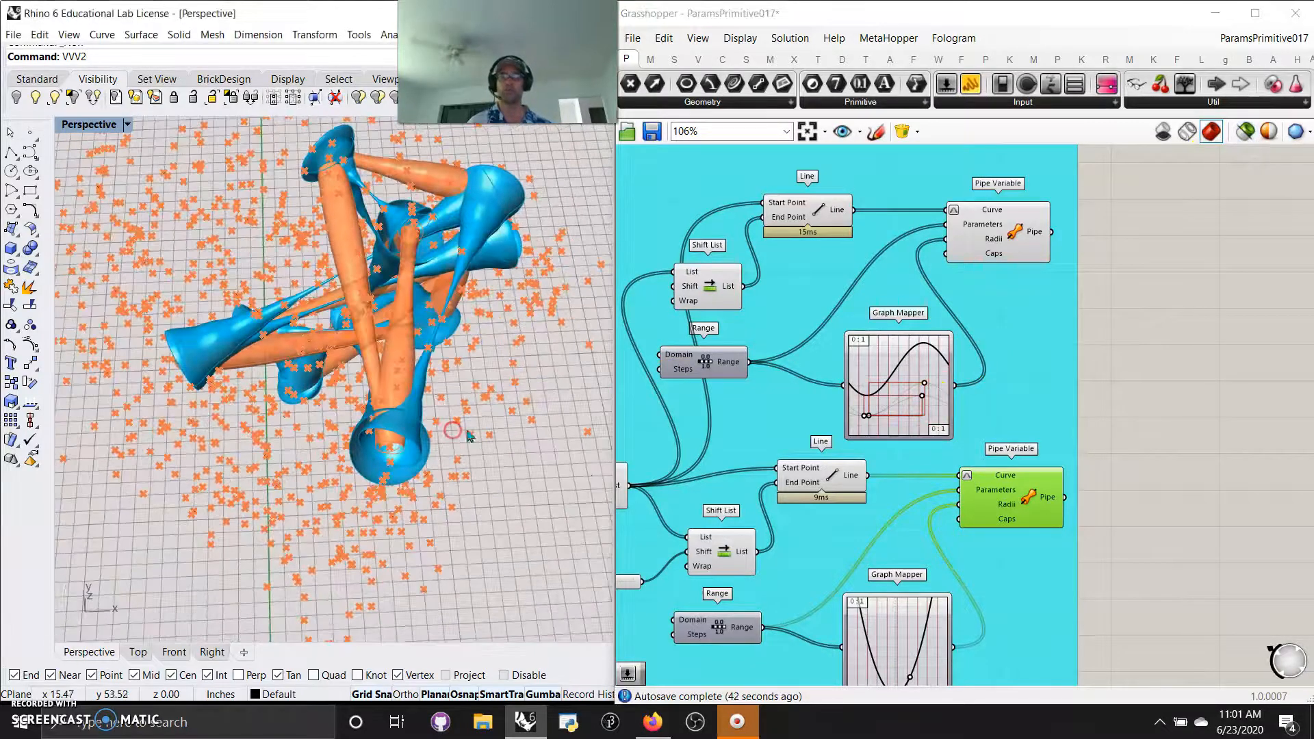
Widen the Grasshopper window over the Rhino viewport to give the Data Path definition below the pipes more room.
{"action": "scroll", "coordinate": [1217, 484], "scroll_direction": "down", "scroll_amount": 4}
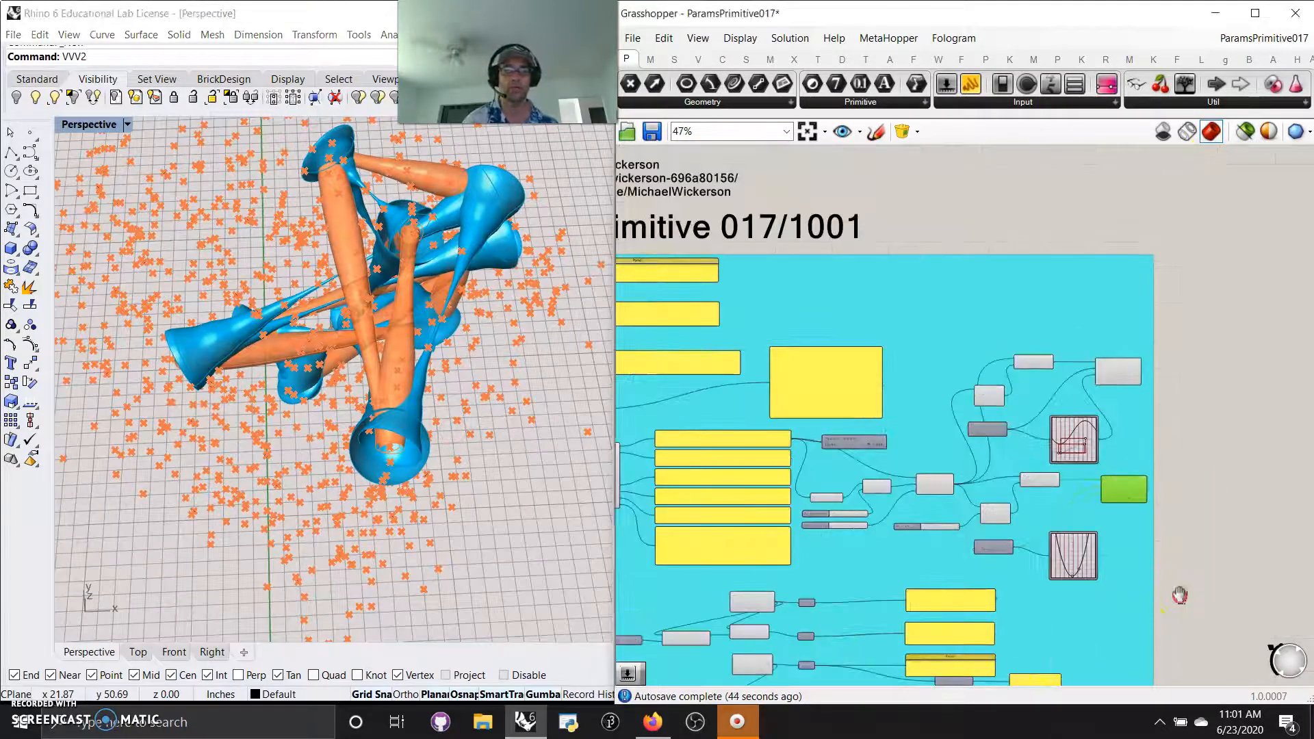
{"action": "right_click_drag", "start_coordinate": [1180, 604], "coordinate": [1297, 365]}
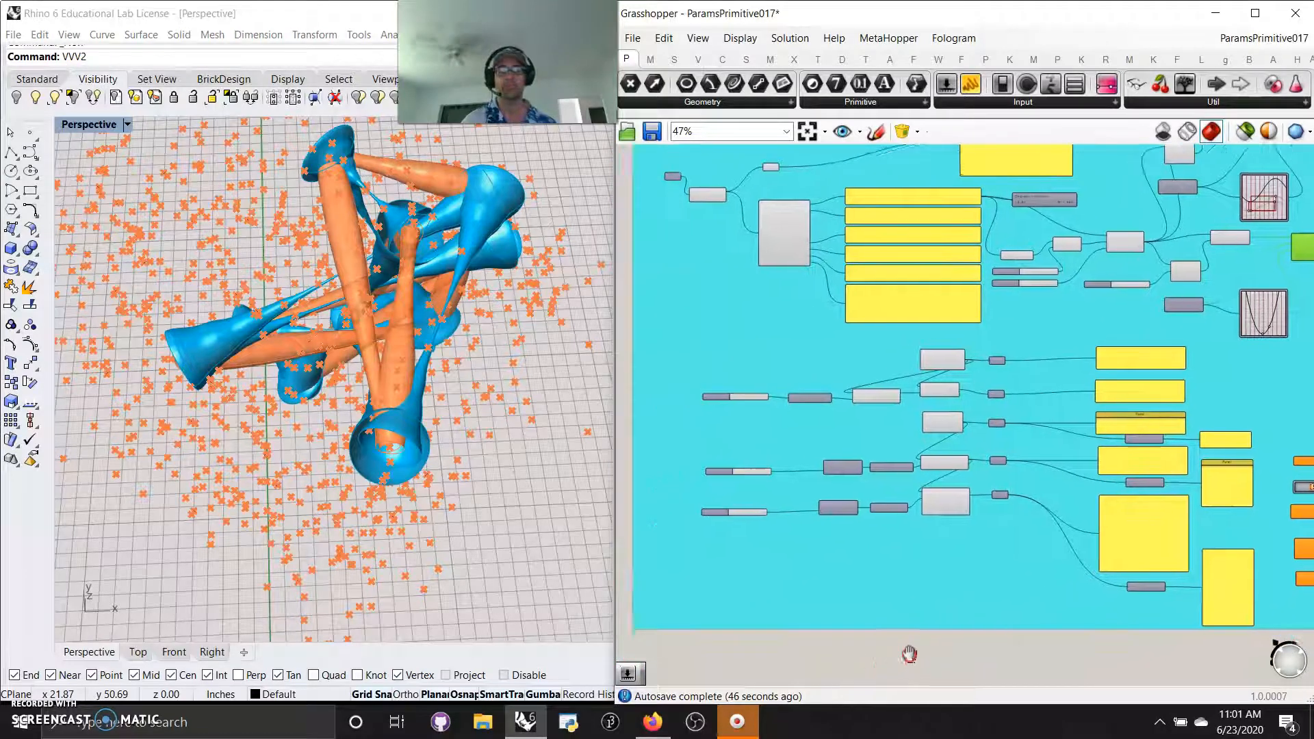
{"action": "scroll", "coordinate": [901, 615], "scroll_direction": "down", "scroll_amount": 2}
{"action": "right_click_drag", "start_coordinate": [933, 639], "coordinate": [880, 596]}
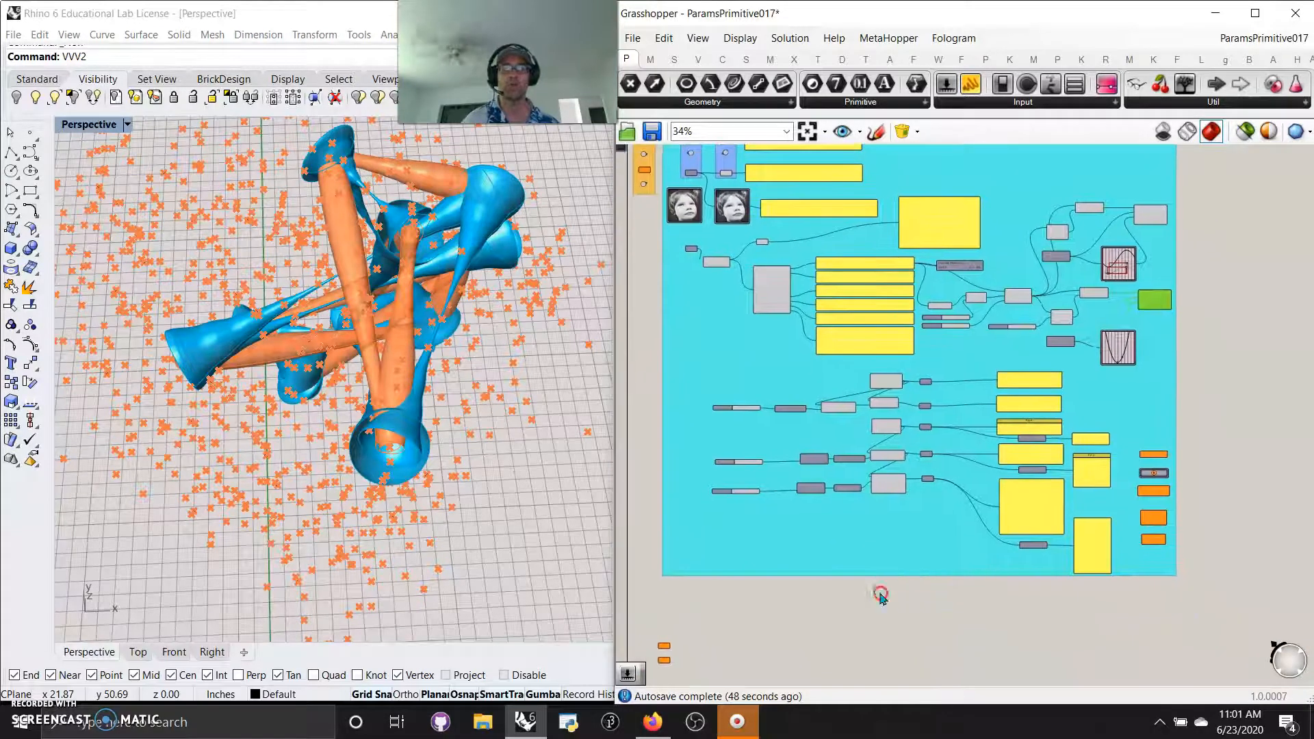
{"action": "scroll", "coordinate": [856, 516], "scroll_direction": "up", "scroll_amount": 5}
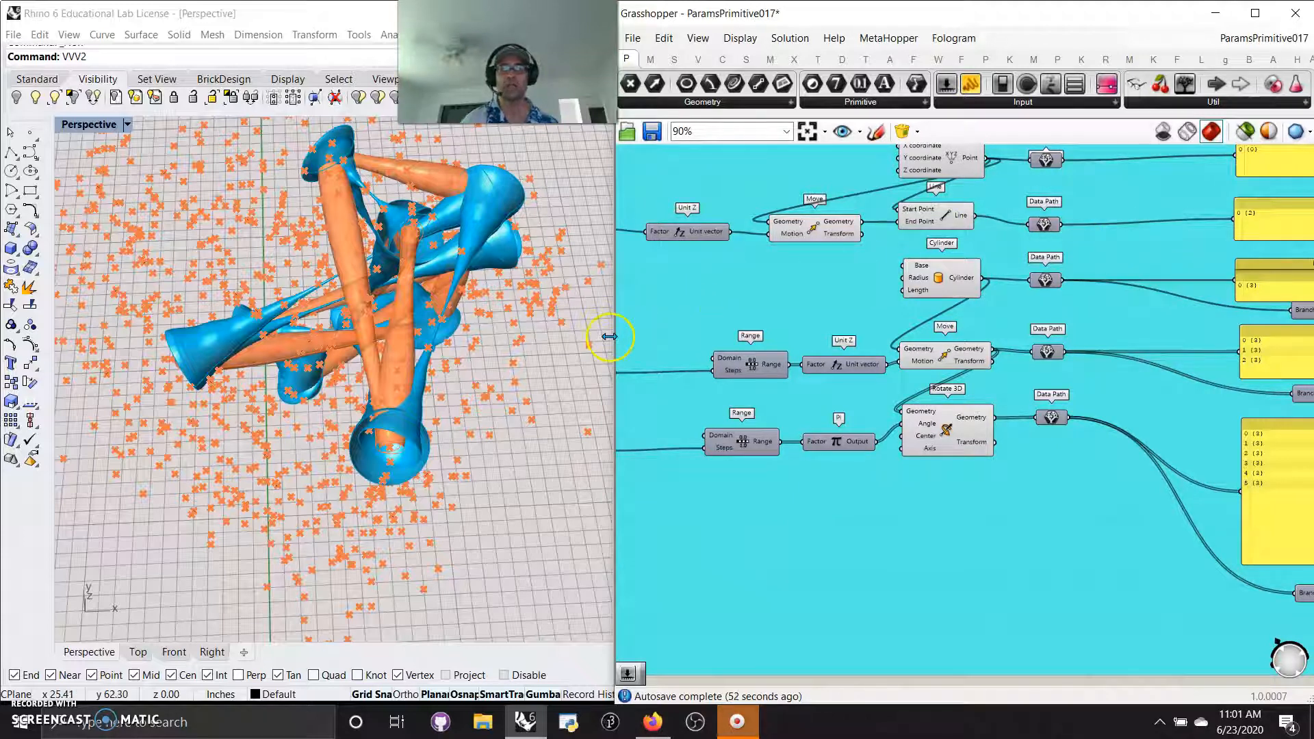
{"action": "left_click_drag", "start_coordinate": [613, 336], "coordinate": [524, 359]}
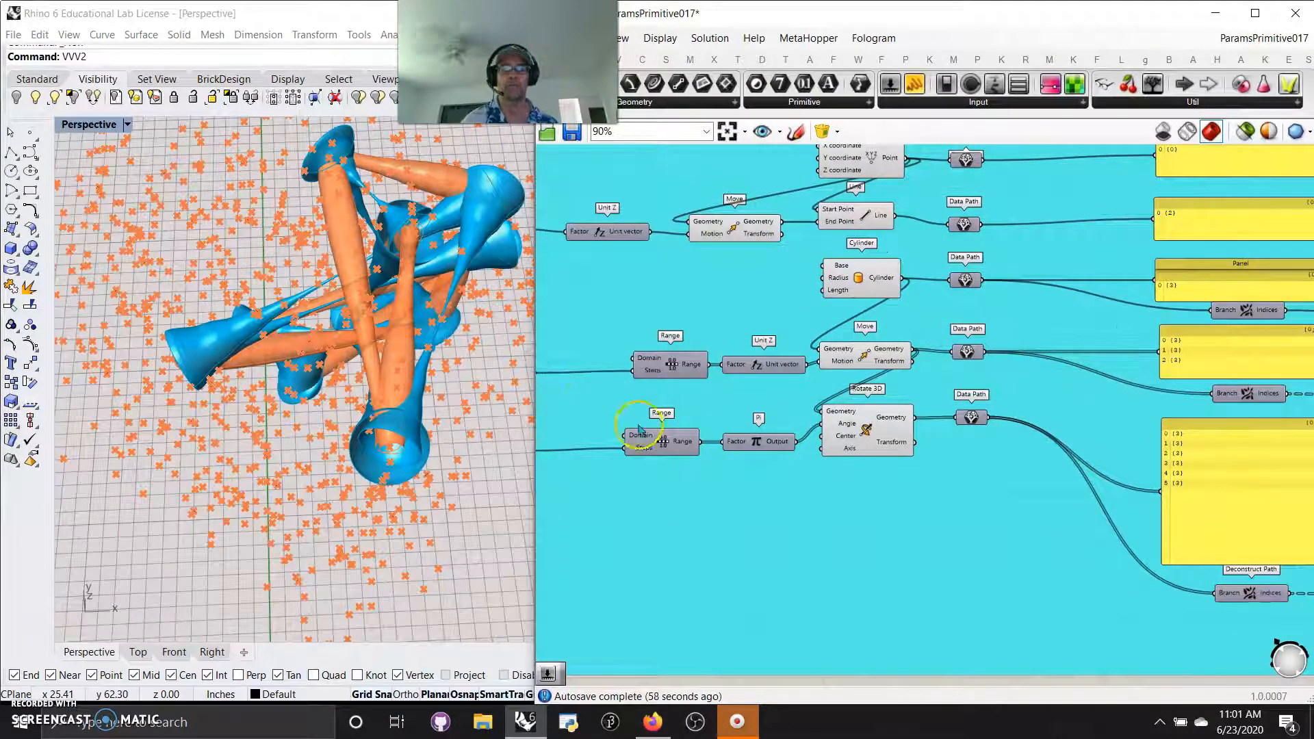
Ungroup the large cyan group that surrounds the definition.
{"action": "right_click", "coordinate": [787, 538]}
{"action": "left_click", "coordinate": [852, 620]}
{"action": "right_click_drag", "start_coordinate": [836, 552], "coordinate": [1091, 647]}
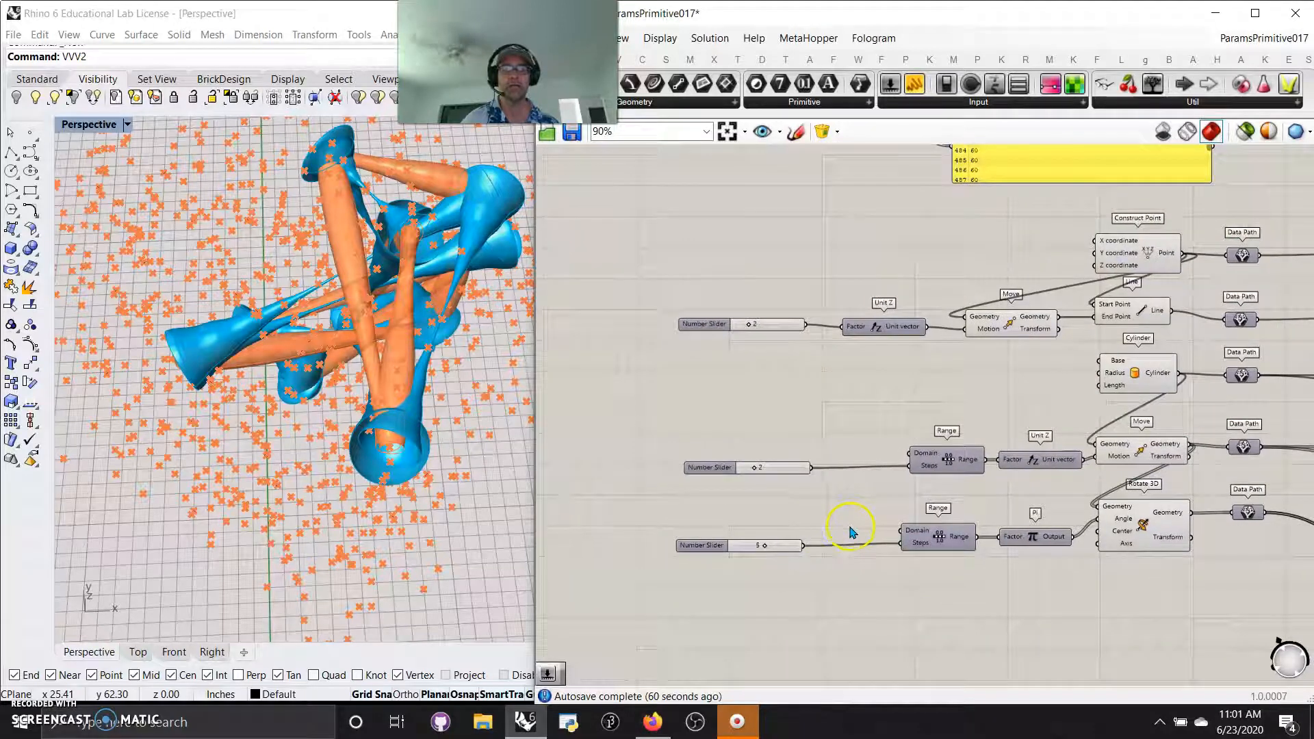
Inspect the Construct Point component, its Data Path parameter and the path shown in the connected panel.
{"action": "right_click_drag", "start_coordinate": [1123, 600], "coordinate": [795, 657]}
{"action": "left_click", "coordinate": [823, 309]}
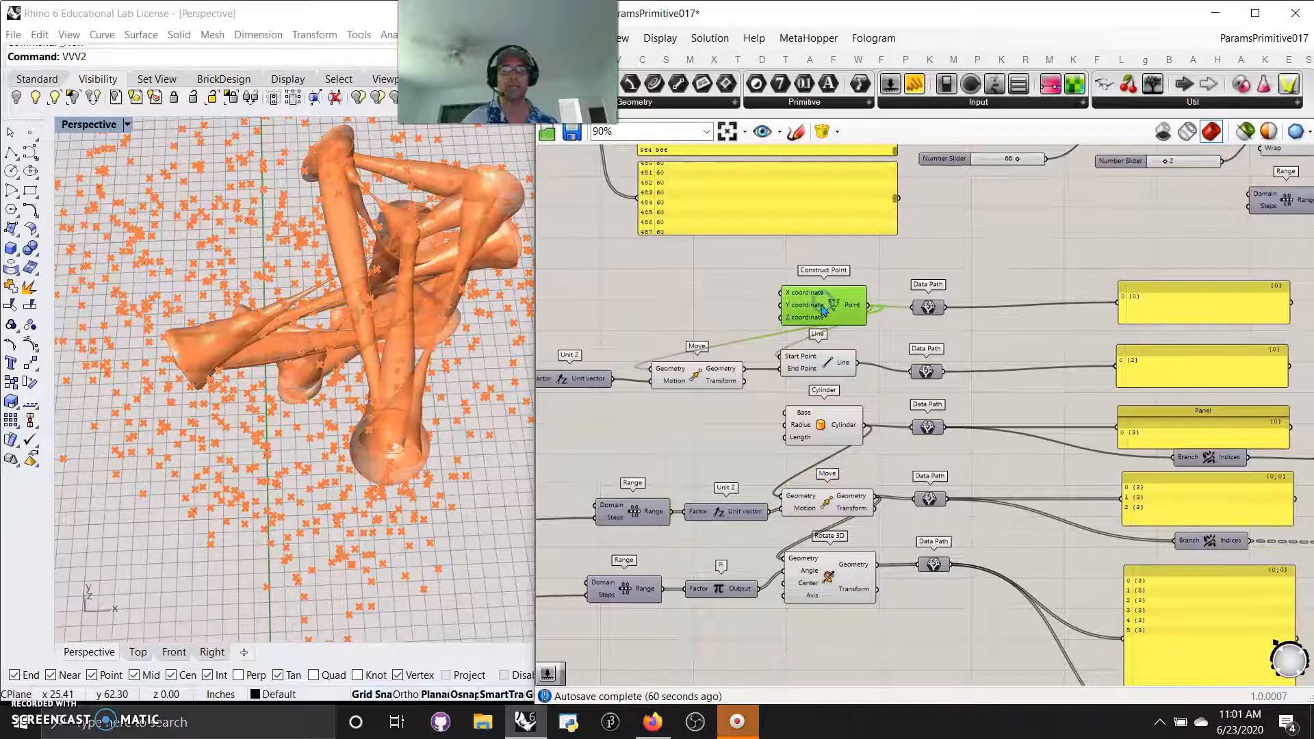
{"action": "scroll", "coordinate": [915, 310], "scroll_direction": "up", "scroll_amount": 2}
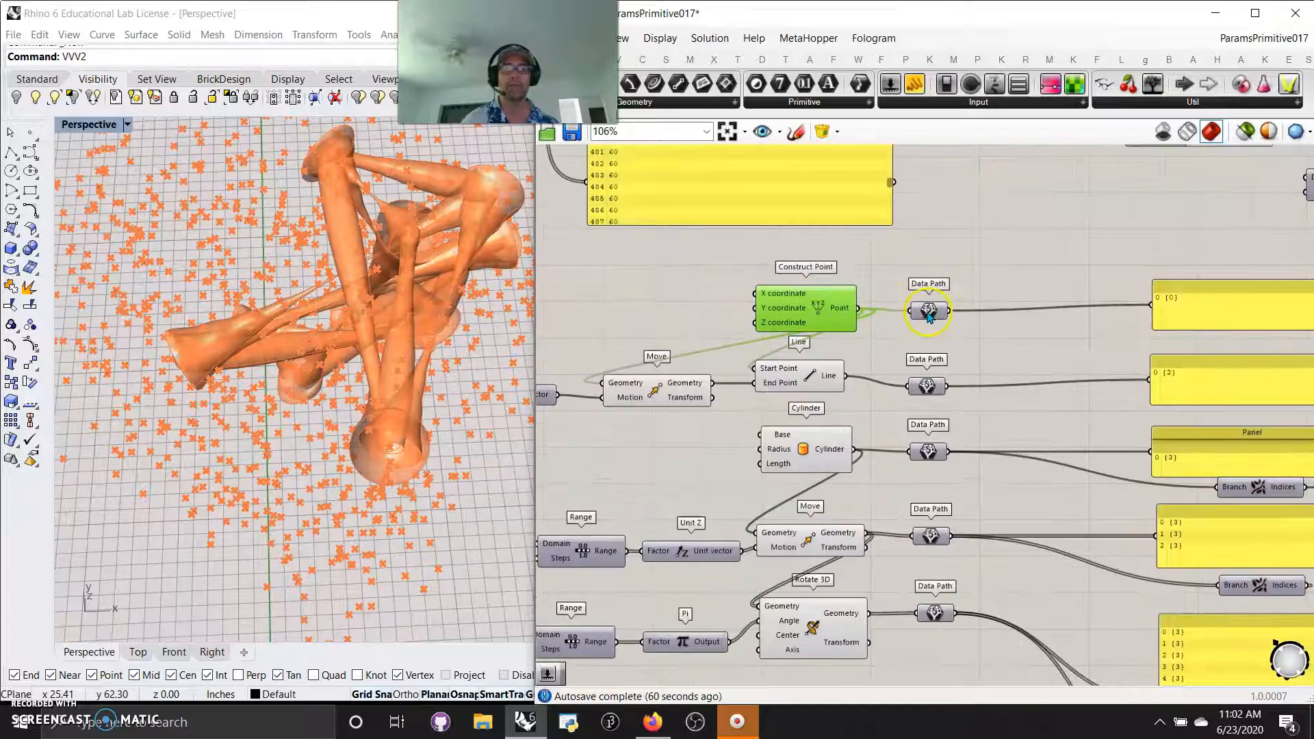
{"action": "left_click", "coordinate": [929, 312]}
{"action": "scroll", "coordinate": [1112, 308], "scroll_direction": "up", "scroll_amount": 3}
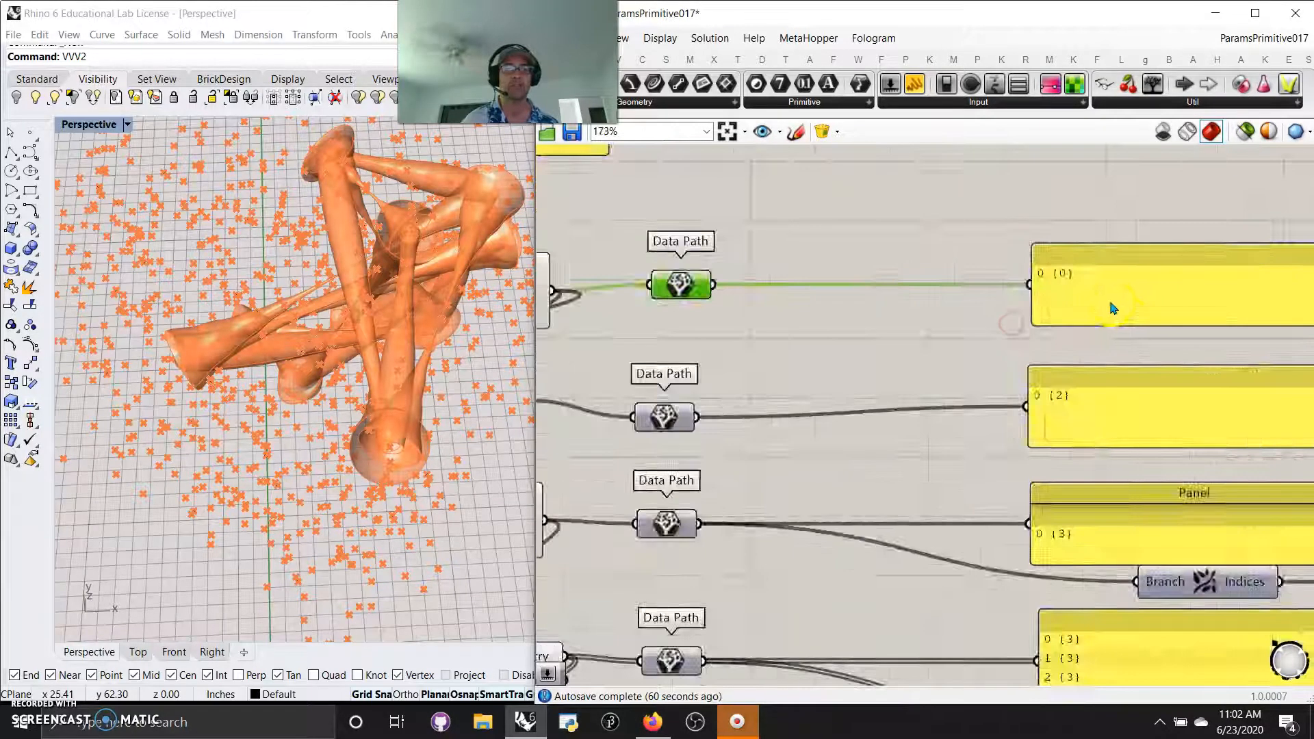
{"action": "scroll", "coordinate": [1112, 307], "scroll_direction": "up", "scroll_amount": 3}
{"action": "scroll", "coordinate": [867, 334], "scroll_direction": "down", "scroll_amount": 5}
{"action": "right_click_drag", "start_coordinate": [827, 338], "coordinate": [990, 341]}
{"action": "right_click_drag", "start_coordinate": [787, 334], "coordinate": [988, 334]}
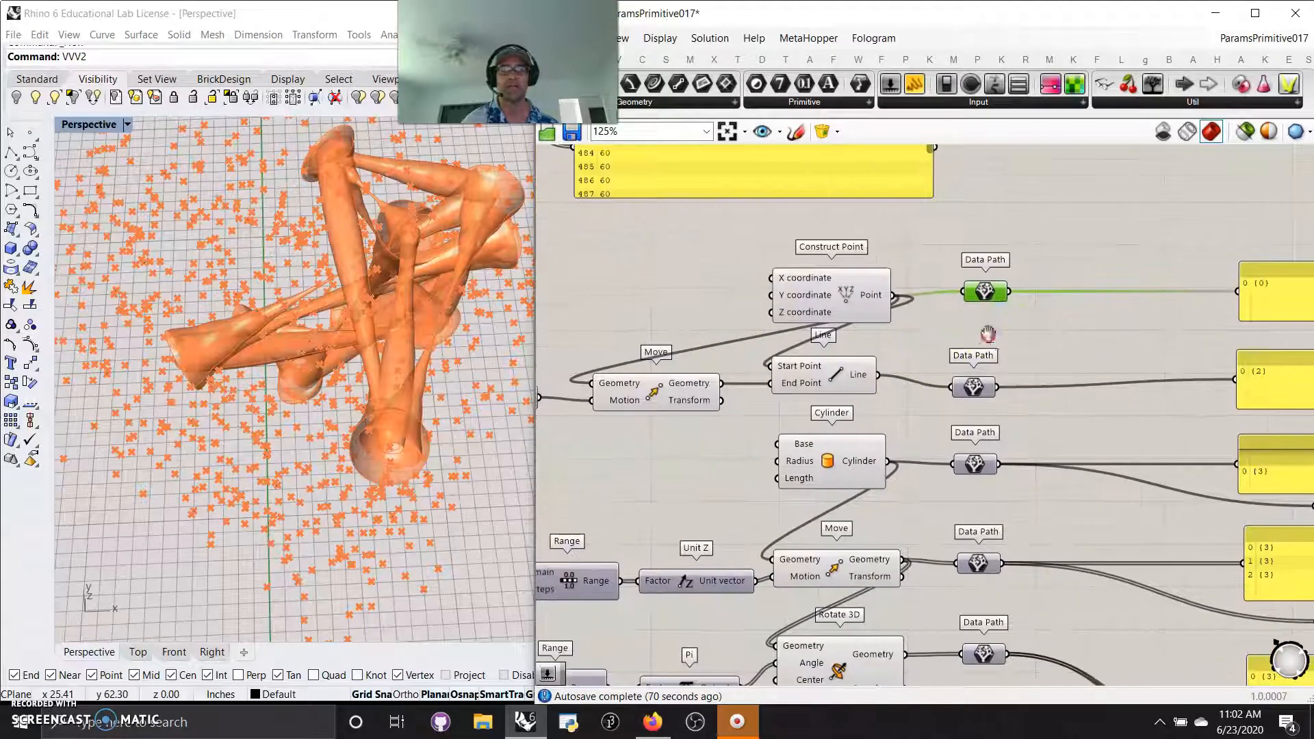
Inspect the Move component with its slider-driven Unit Z vector, and compare the Line's Data Path panel with the point's.
{"action": "left_click", "coordinate": [664, 402]}
{"action": "right_click_drag", "start_coordinate": [653, 403], "coordinate": [934, 425]}
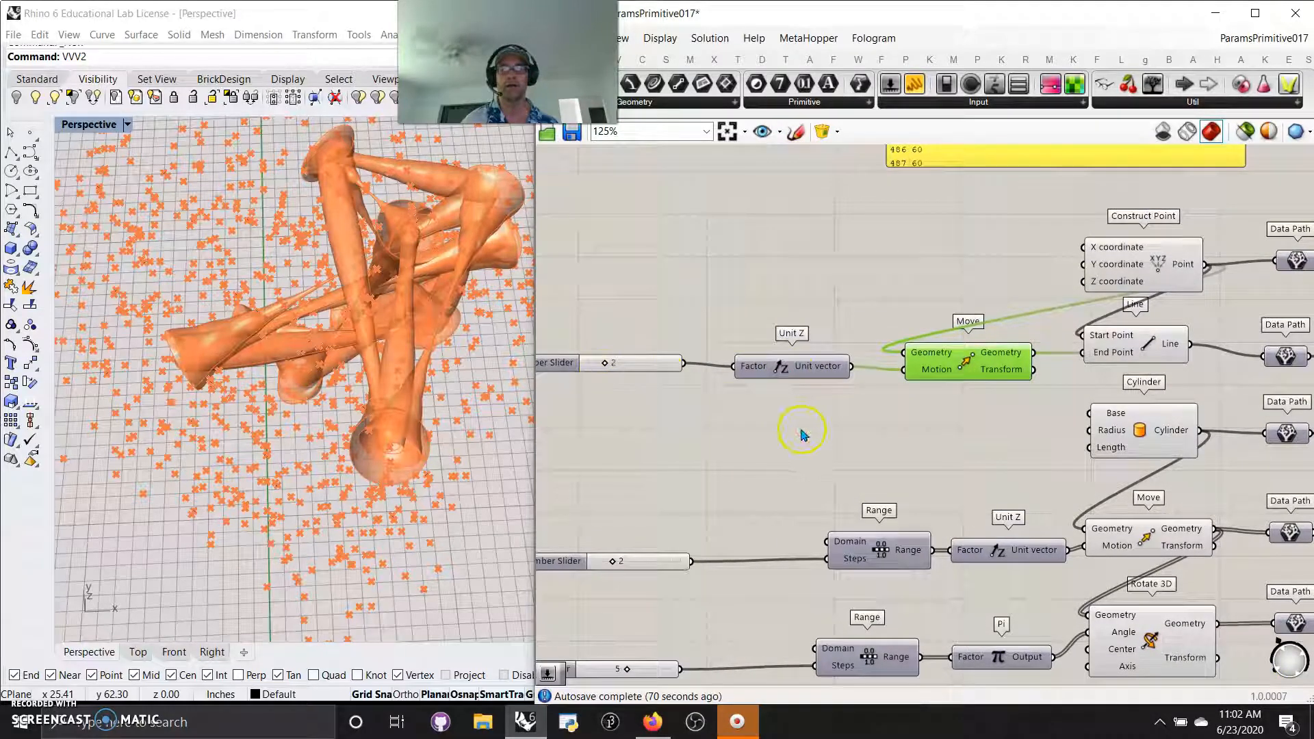
{"action": "right_click_drag", "start_coordinate": [803, 434], "coordinate": [760, 443]}
{"action": "right_click_drag", "start_coordinate": [958, 444], "coordinate": [705, 465]}
{"action": "right_click_drag", "start_coordinate": [1188, 372], "coordinate": [991, 352]}
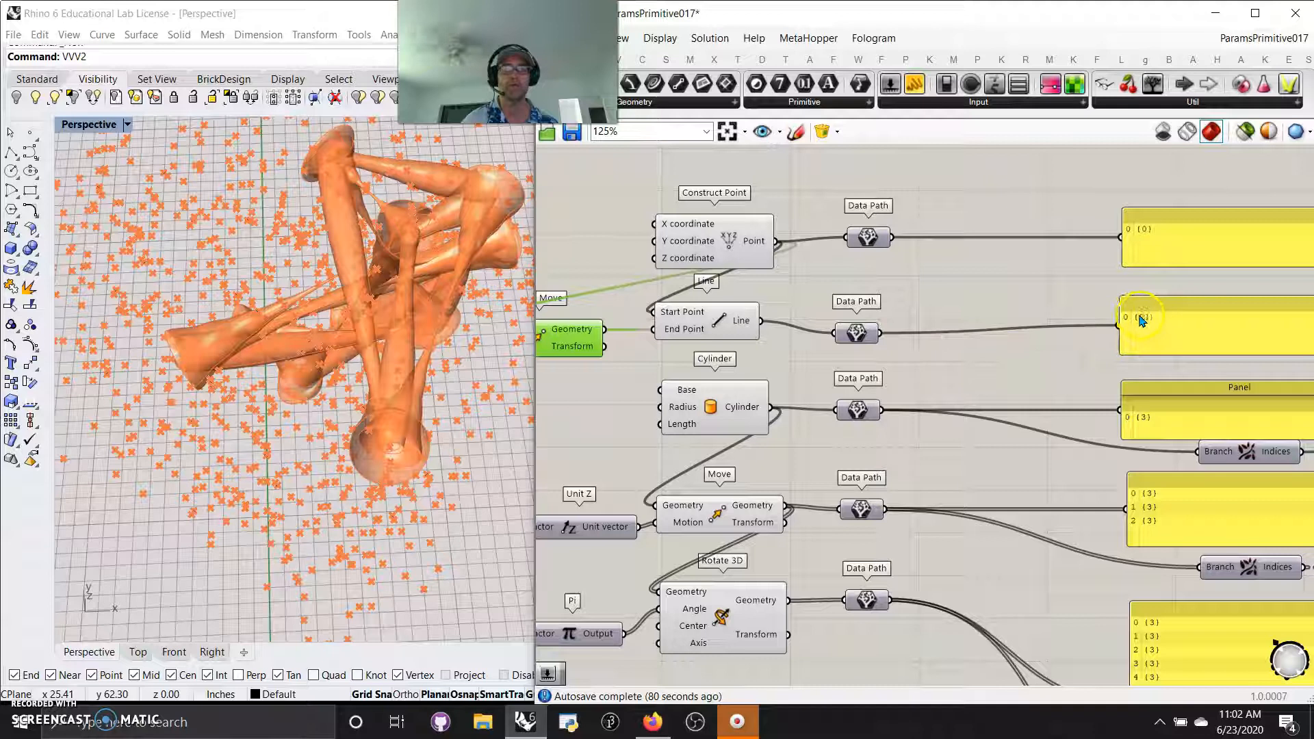
{"action": "right_click_drag", "start_coordinate": [956, 380], "coordinate": [994, 324]}
{"action": "right_click_drag", "start_coordinate": [626, 367], "coordinate": [597, 362]}
Select the Cylinder component and examine its geometry close up in the Rhino Perspective viewport.
{"action": "left_click", "coordinate": [719, 350]}
{"action": "right_click_drag", "start_coordinate": [1001, 401], "coordinate": [891, 376]}
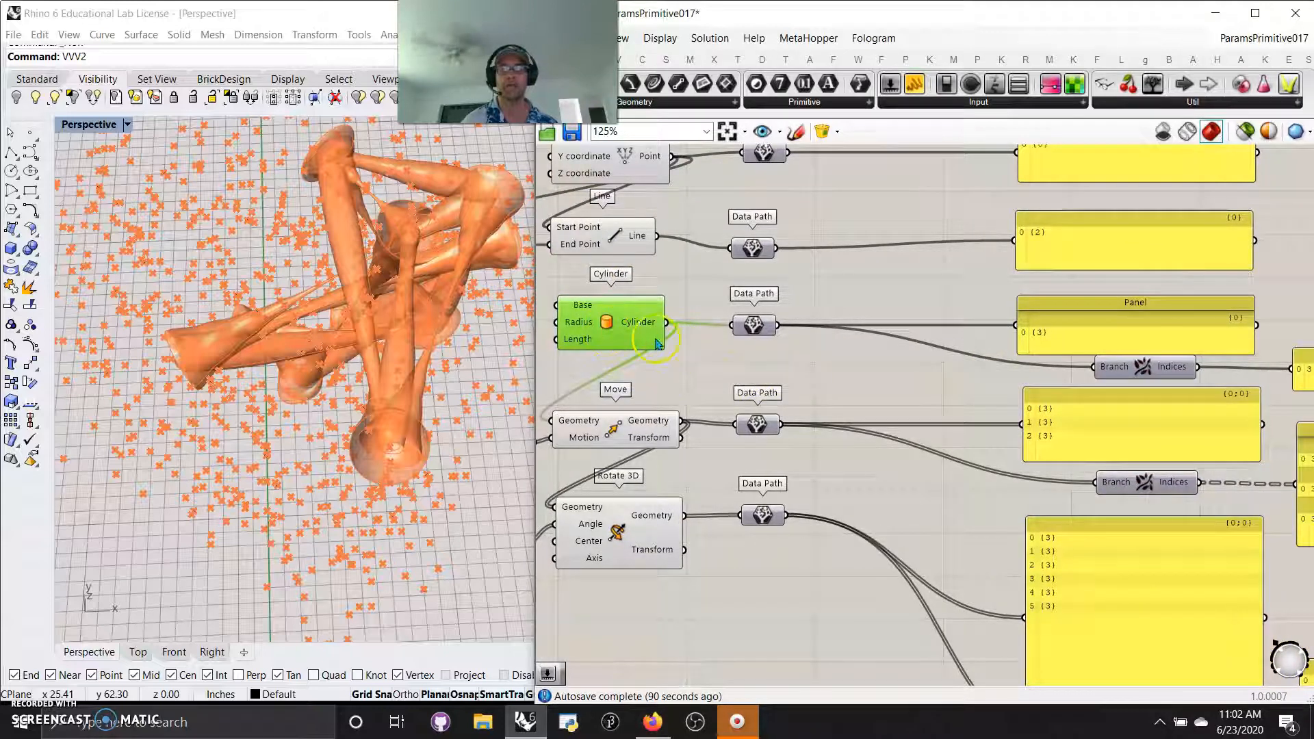
{"action": "scroll", "coordinate": [314, 440], "scroll_direction": "down", "scroll_amount": 8}
{"action": "right_click_drag", "start_coordinate": [285, 552], "coordinate": [369, 419]}
{"action": "scroll", "coordinate": [496, 616], "scroll_direction": "up", "scroll_amount": 12}
{"action": "right_click_drag", "start_coordinate": [375, 347], "coordinate": [364, 436]}
{"action": "scroll", "coordinate": [373, 386], "scroll_direction": "down", "scroll_amount": 6}
{"action": "scroll", "coordinate": [356, 451], "scroll_direction": "up", "scroll_amount": 8}
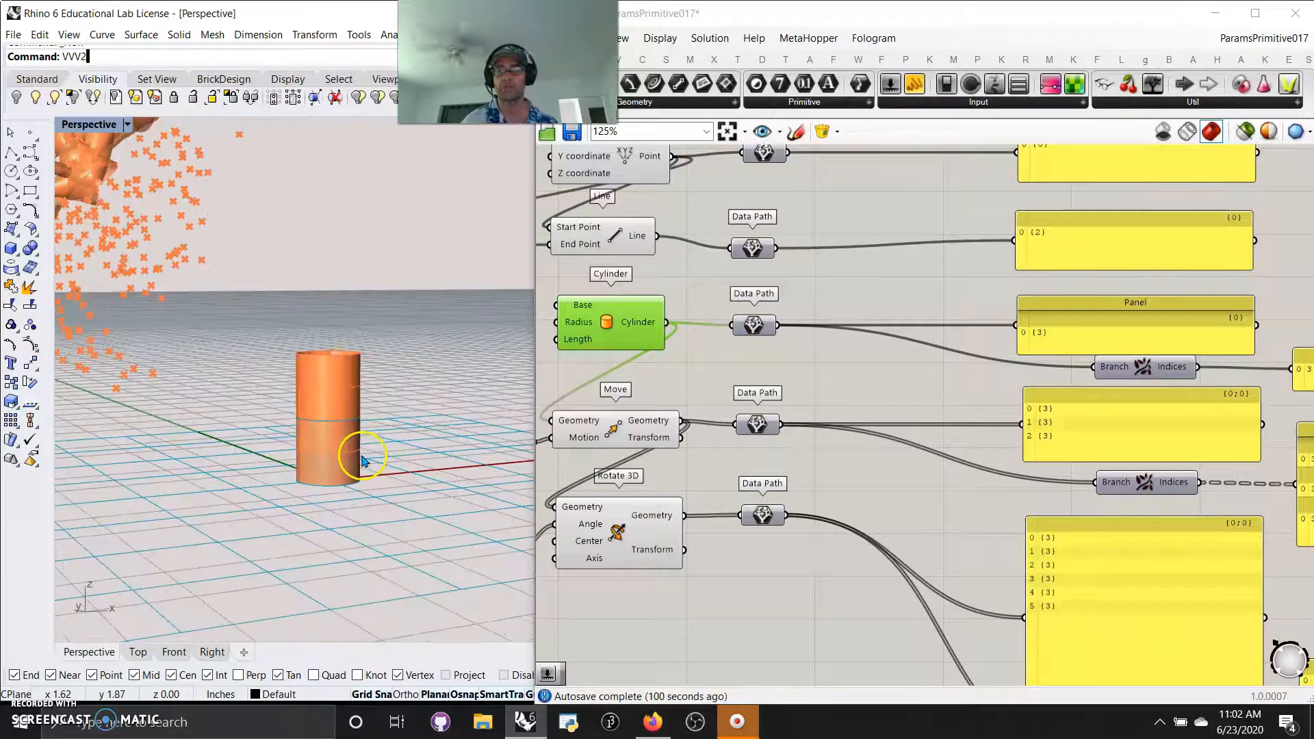
Inspect the Move component fed by the Cylinder and Range, its preview, and the paths listed in its Data Path panel.
{"action": "scroll", "coordinate": [351, 451], "scroll_direction": "down", "scroll_amount": 8}
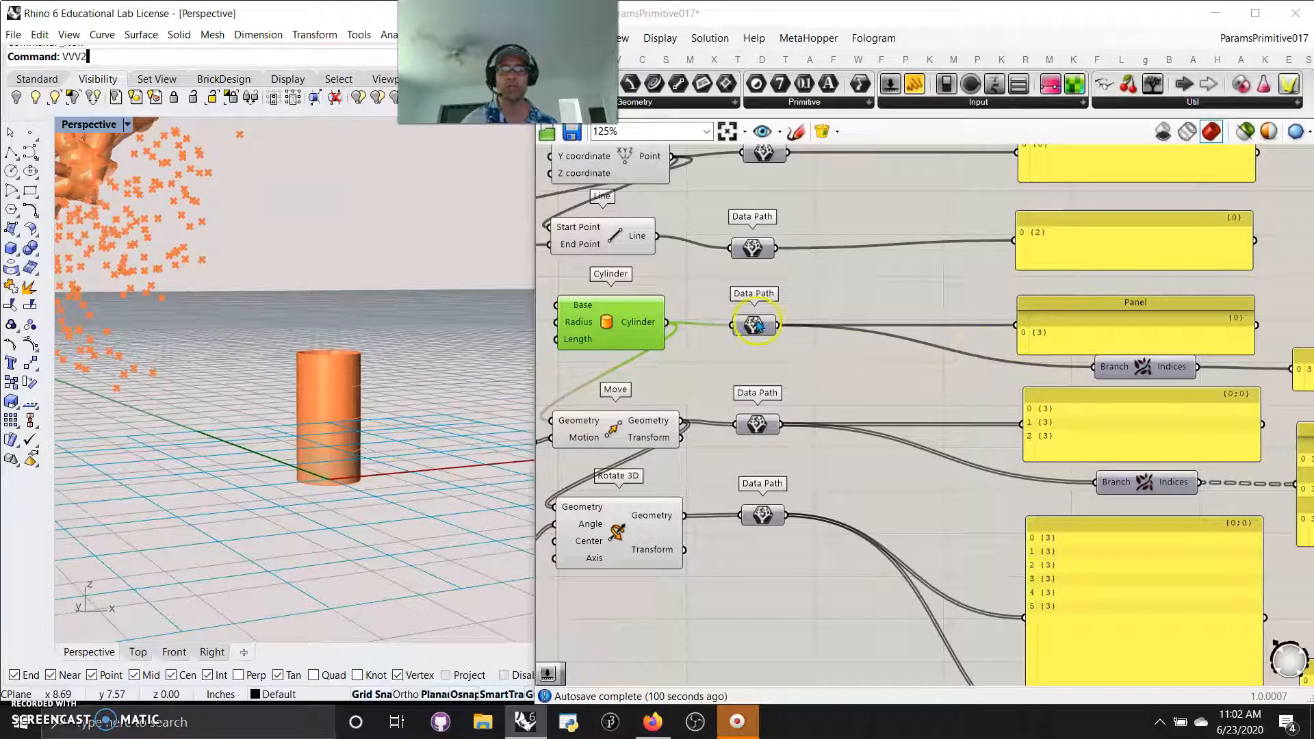
{"action": "right_click_drag", "start_coordinate": [757, 364], "coordinate": [976, 328]}
{"action": "right_click_drag", "start_coordinate": [674, 339], "coordinate": [973, 324]}
{"action": "right_click_drag", "start_coordinate": [1024, 436], "coordinate": [696, 429]}
{"action": "left_click", "coordinate": [816, 356]}
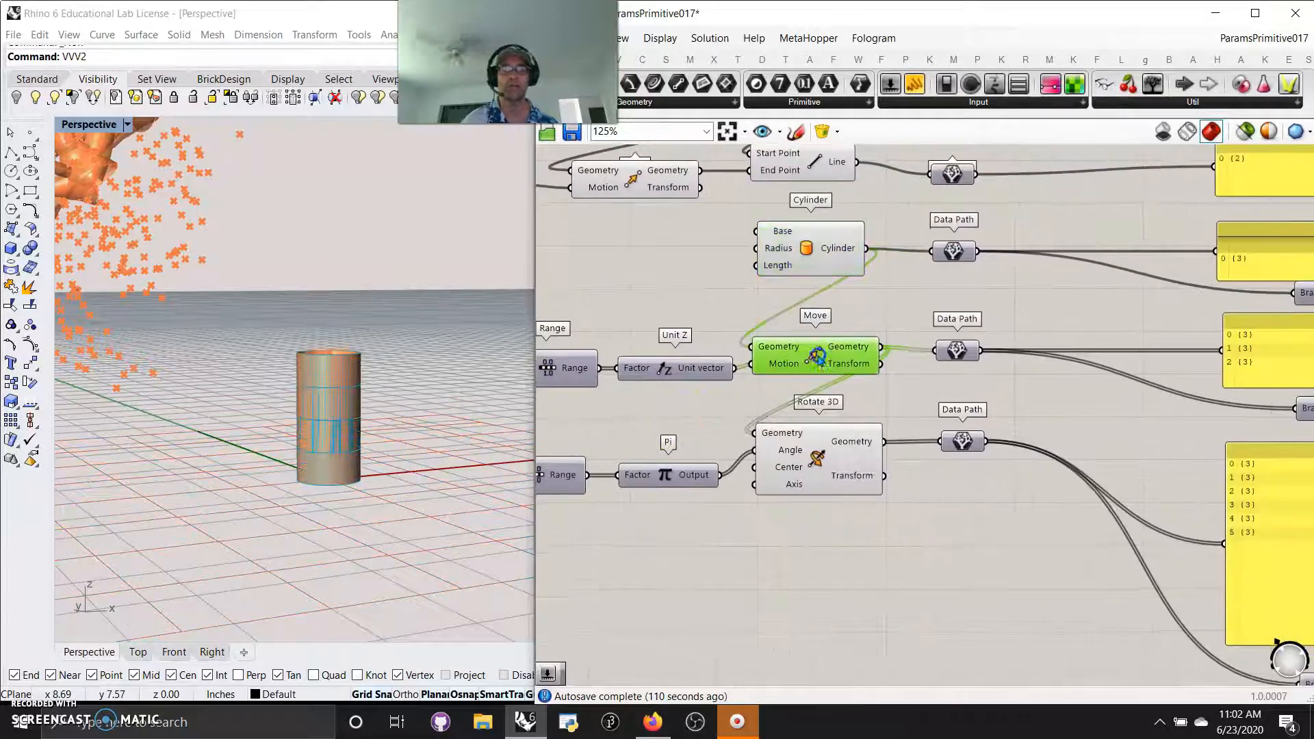
{"action": "right_click_drag", "start_coordinate": [1085, 425], "coordinate": [886, 417]}
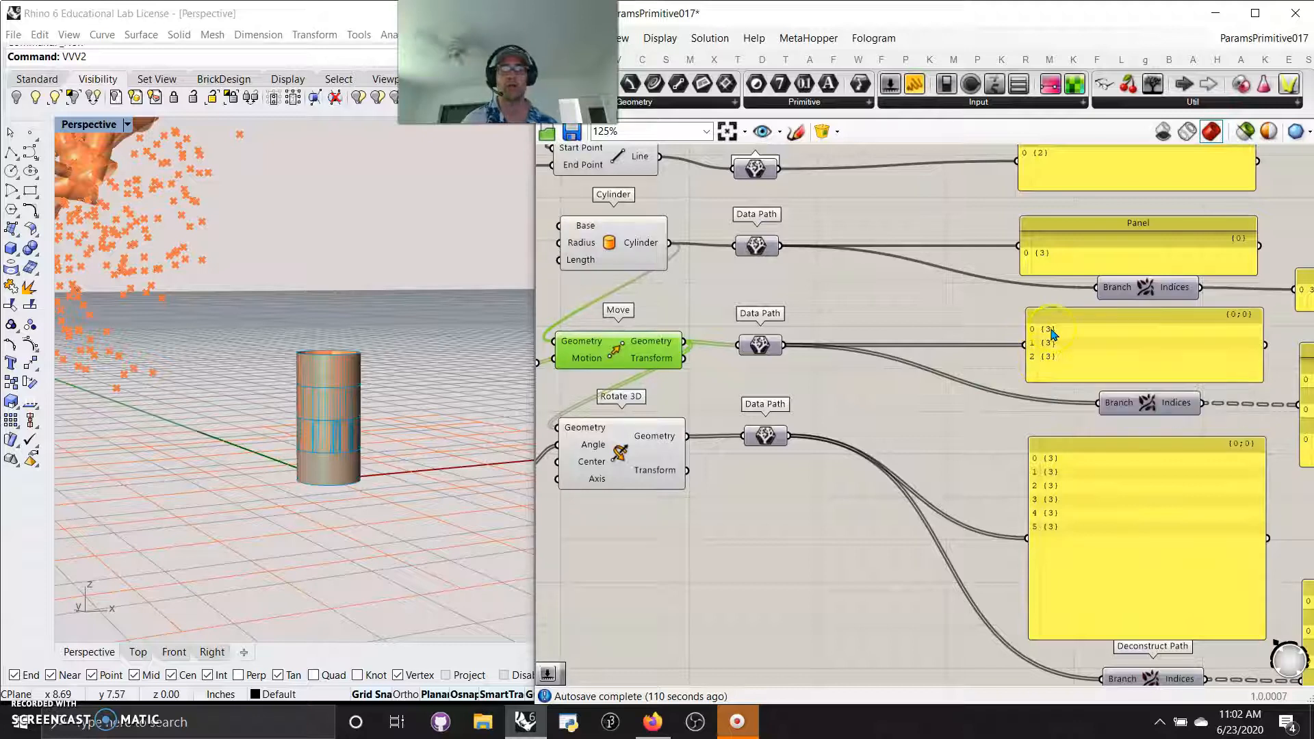
{"action": "right_click_drag", "start_coordinate": [977, 422], "coordinate": [897, 429]}
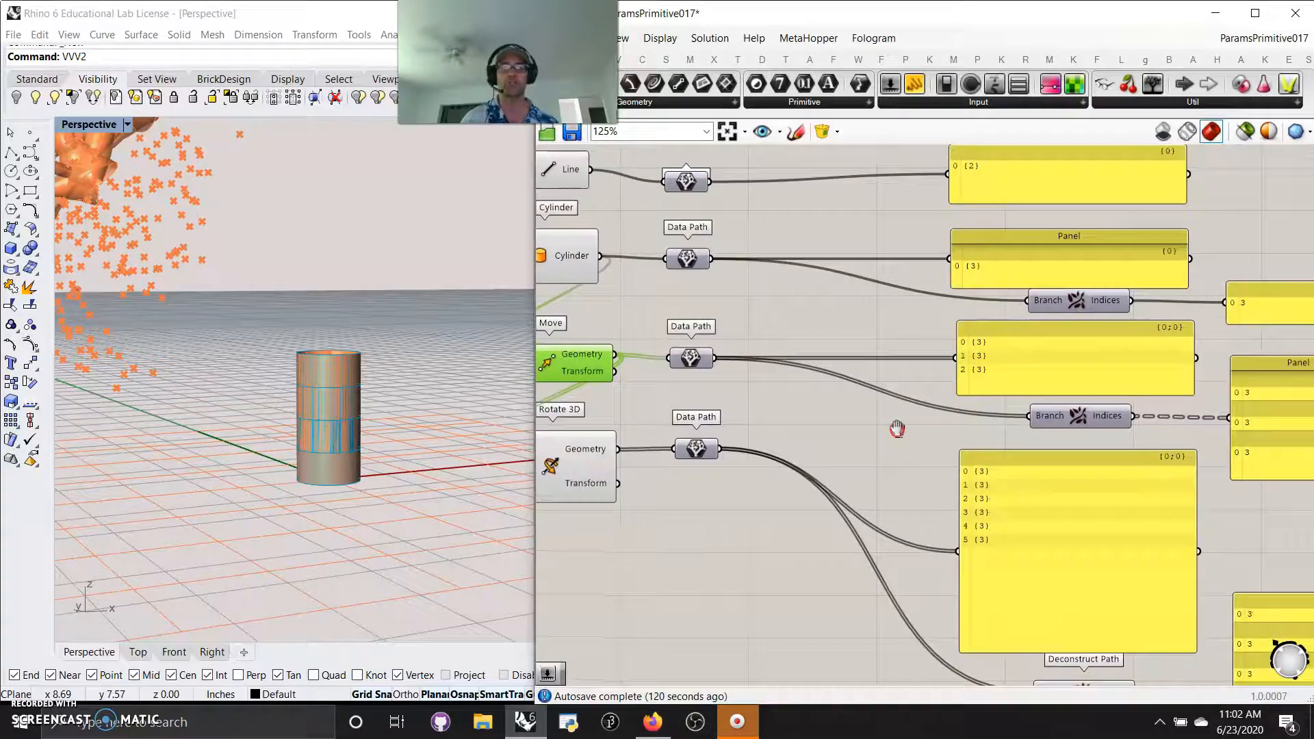
Add a Param Viewer below the Data Path parameters and connect the Data Path of the cylinder's Move component to it.
{"action": "left_click", "coordinate": [691, 359]}
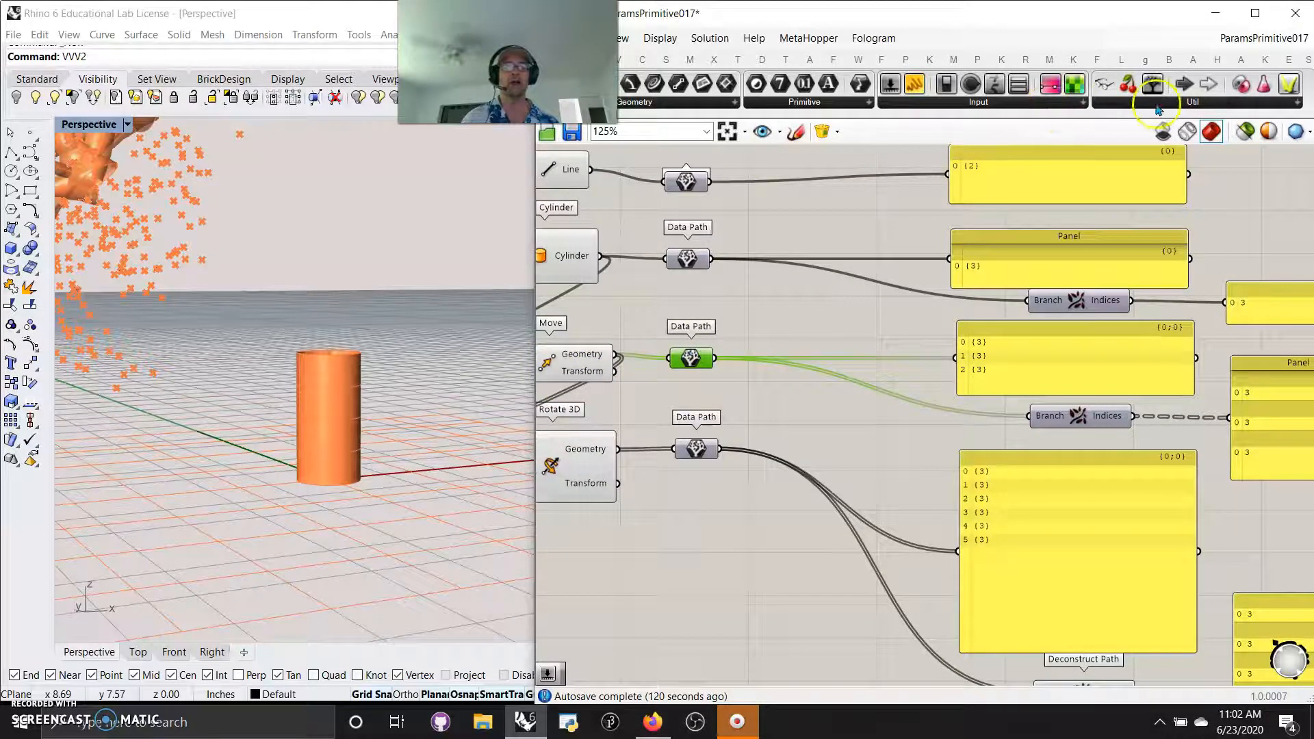
{"action": "left_click_drag", "start_coordinate": [1152, 83], "coordinate": [688, 582]}
{"action": "left_click_drag", "start_coordinate": [715, 358], "coordinate": [601, 592]}
{"action": "mouse_move", "coordinate": [689, 582]}
{"action": "left_mouse_down"}
{"action": "mouse_move", "coordinate": [688, 604]}
{"action": "mouse_move", "coordinate": [692, 572]}
{"action": "left_mouse_up"}
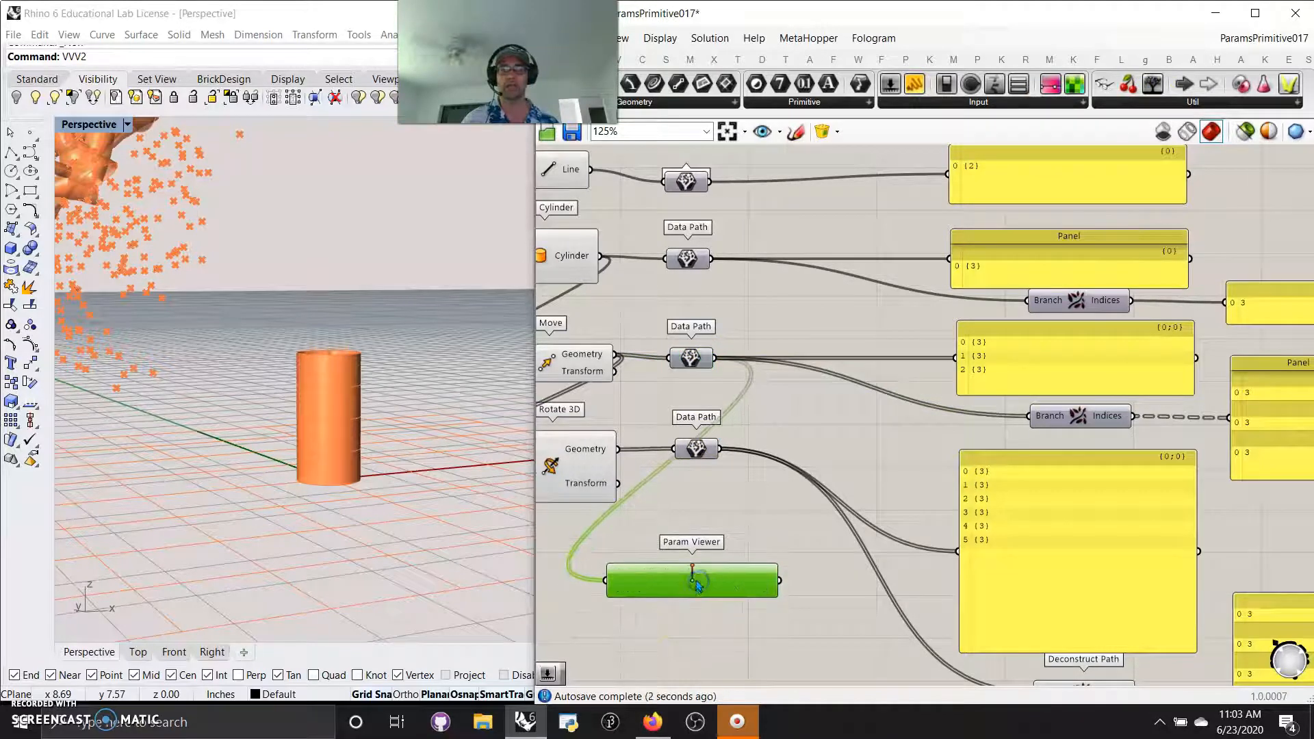
Enlarge the Param Viewer and replace its input with the Data Path parameter that follows Rotate 3D.
{"action": "left_click_drag", "start_coordinate": [707, 592], "coordinate": [718, 663]}
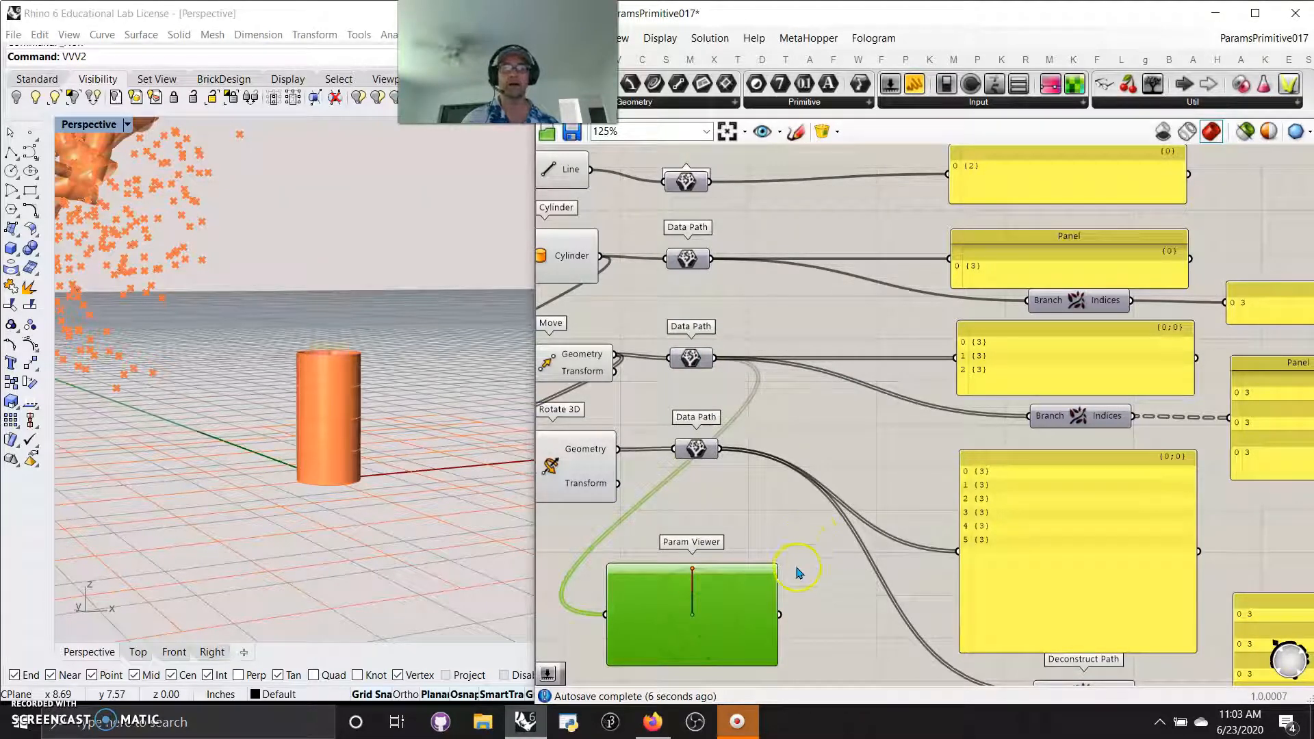
{"action": "left_click_drag", "start_coordinate": [722, 462], "coordinate": [606, 613]}
{"action": "right_click_drag", "start_coordinate": [823, 616], "coordinate": [860, 537]}
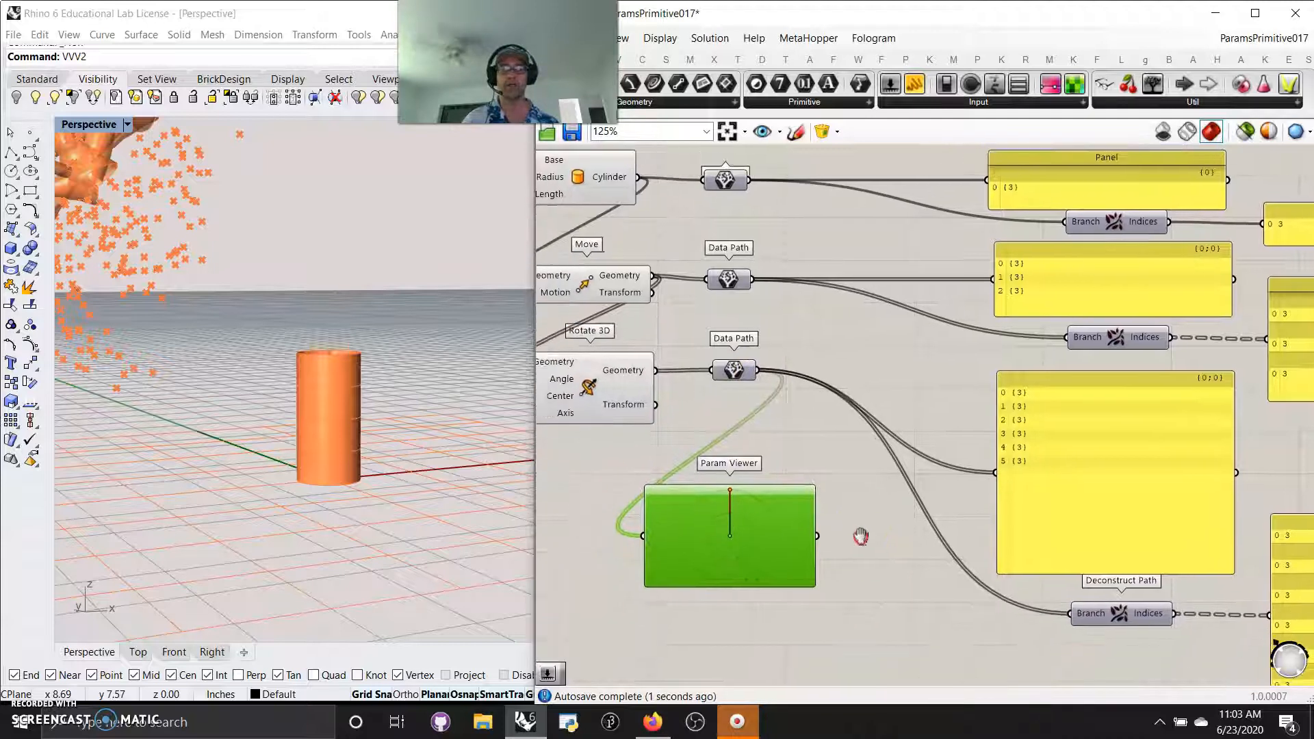
Replace the Param Viewer's input with the Geometry output of Rotate 3D and view its tree up close.
{"action": "left_click_drag", "start_coordinate": [652, 375], "coordinate": [647, 546]}
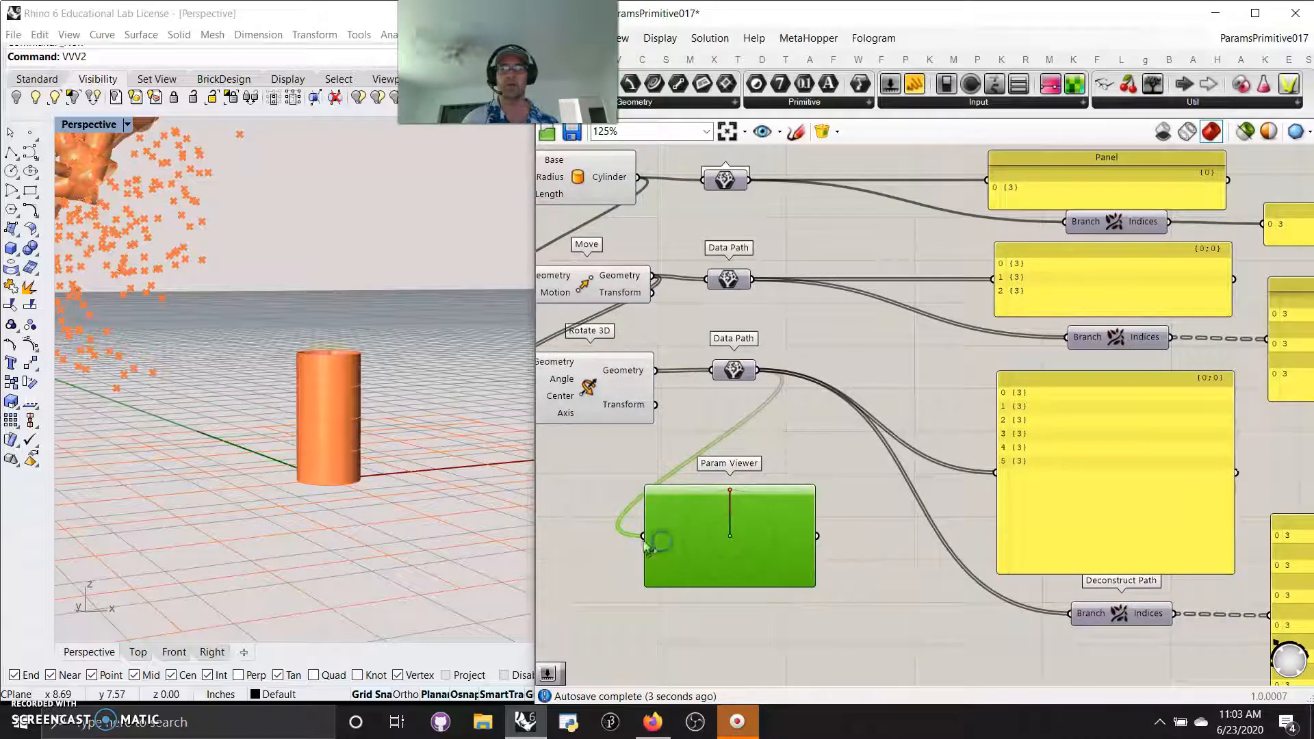
{"action": "left_click_drag", "start_coordinate": [669, 385], "coordinate": [644, 536]}
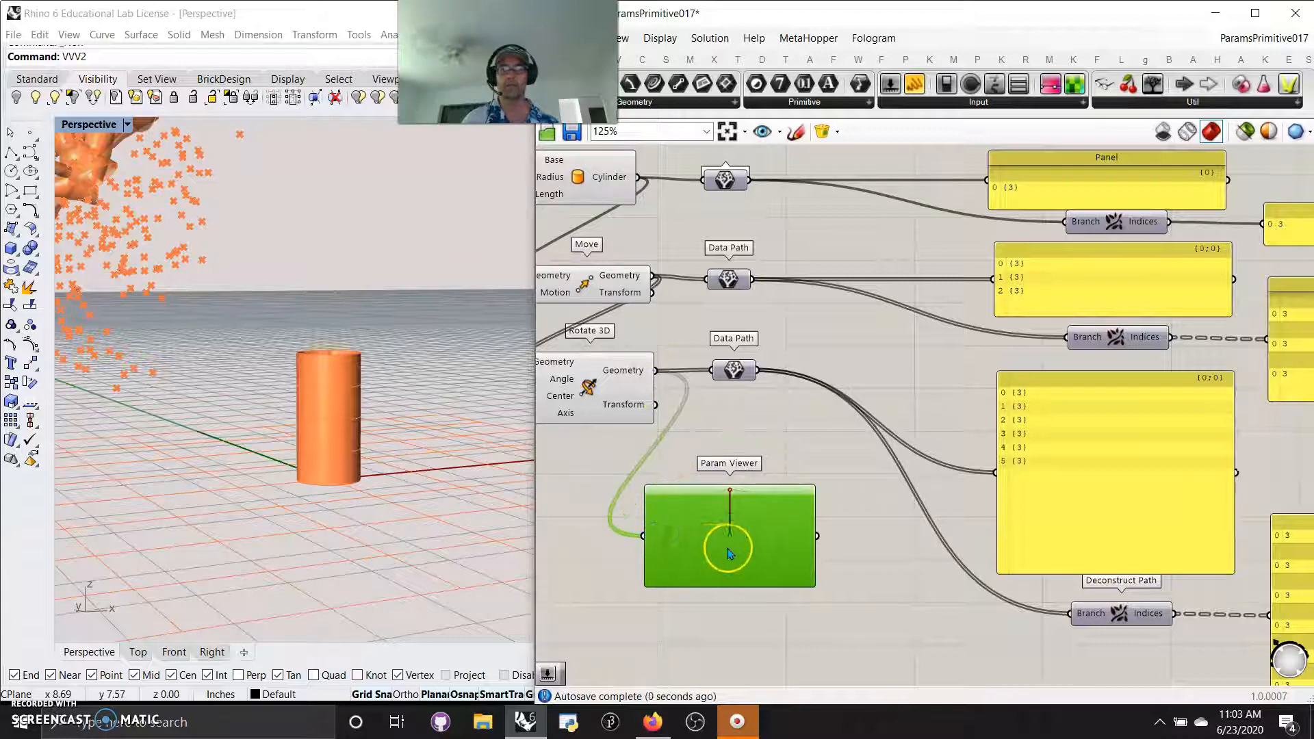
{"action": "scroll", "coordinate": [725, 546], "scroll_direction": "up", "scroll_amount": 1}
{"action": "right_click_drag", "start_coordinate": [725, 541], "coordinate": [856, 531]}
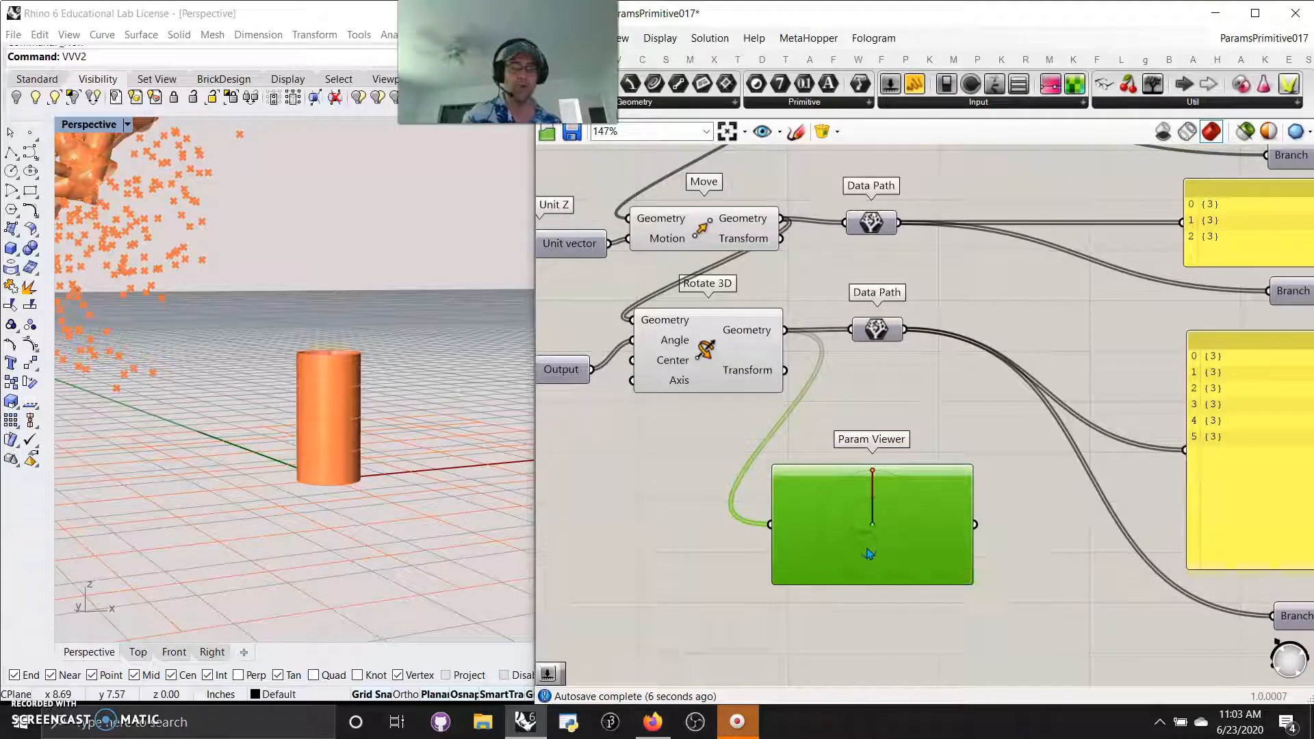
Delete the Param Viewer from beneath the Rotate 3D component.
{"action": "key", "text": "Delete"}
{"action": "scroll", "coordinate": [882, 534], "scroll_direction": "down", "scroll_amount": 3}
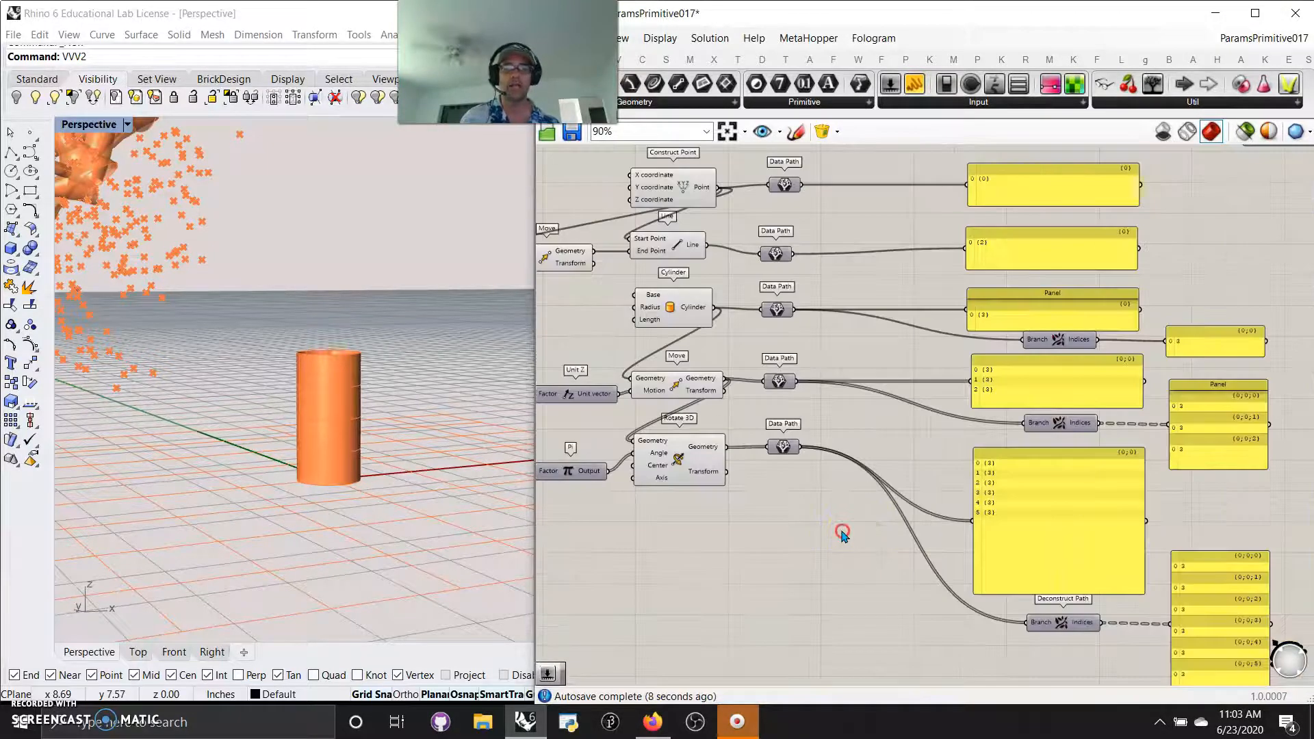
{"action": "right_click_drag", "start_coordinate": [841, 531], "coordinate": [910, 543]}
Select the Move component fed by the Cylinder and trace the sliders, Range inputs and Data Path wires around it.
{"action": "left_click", "coordinate": [765, 400]}
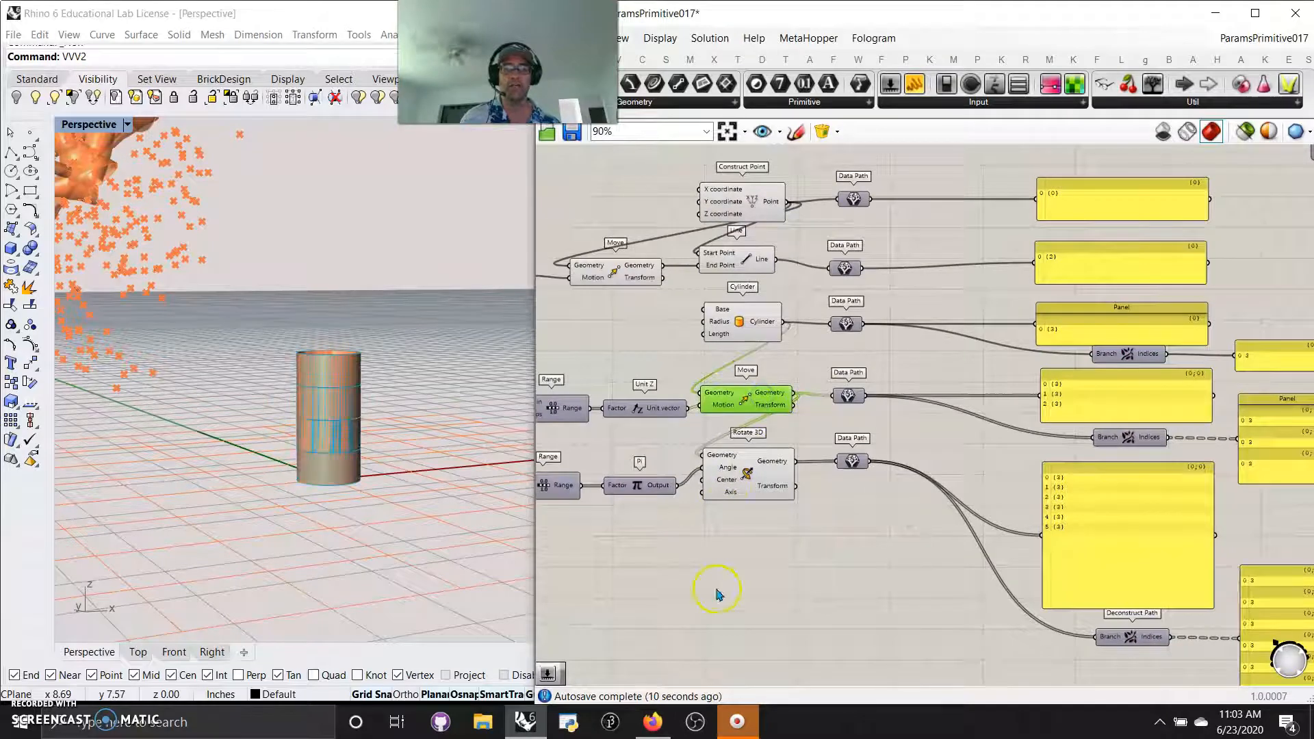
{"action": "right_click_drag", "start_coordinate": [713, 593], "coordinate": [841, 566]}
{"action": "right_click_drag", "start_coordinate": [704, 527], "coordinate": [850, 559]}
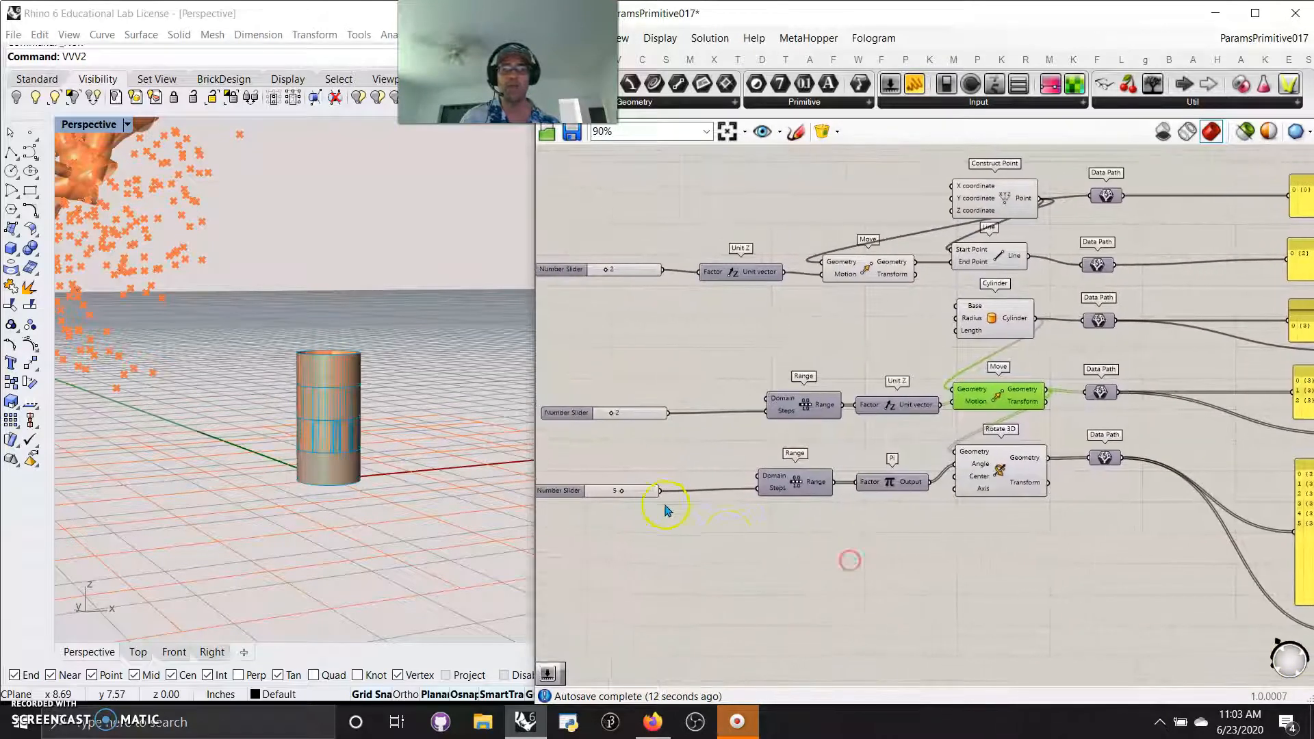
{"action": "right_click_drag", "start_coordinate": [953, 598], "coordinate": [800, 574]}
{"action": "scroll", "coordinate": [1032, 536], "scroll_direction": "up", "scroll_amount": 3}
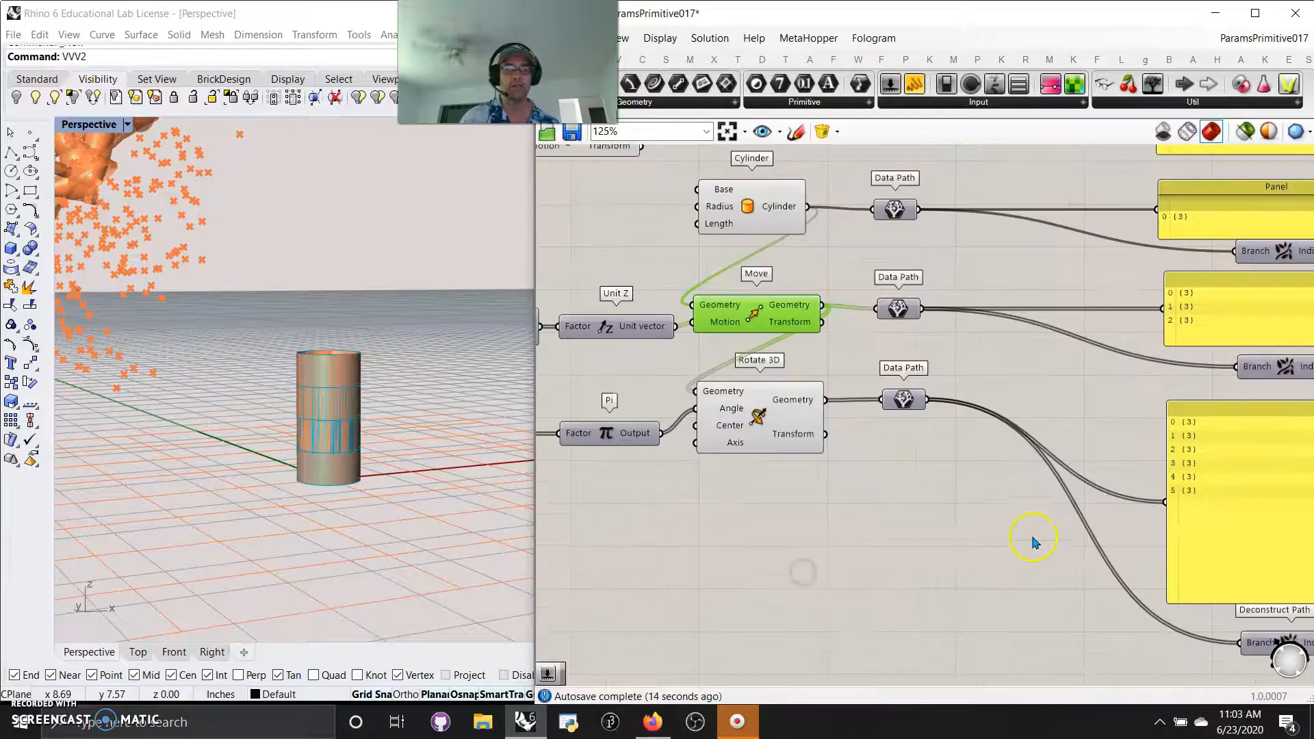
{"action": "right_click_drag", "start_coordinate": [913, 597], "coordinate": [795, 598]}
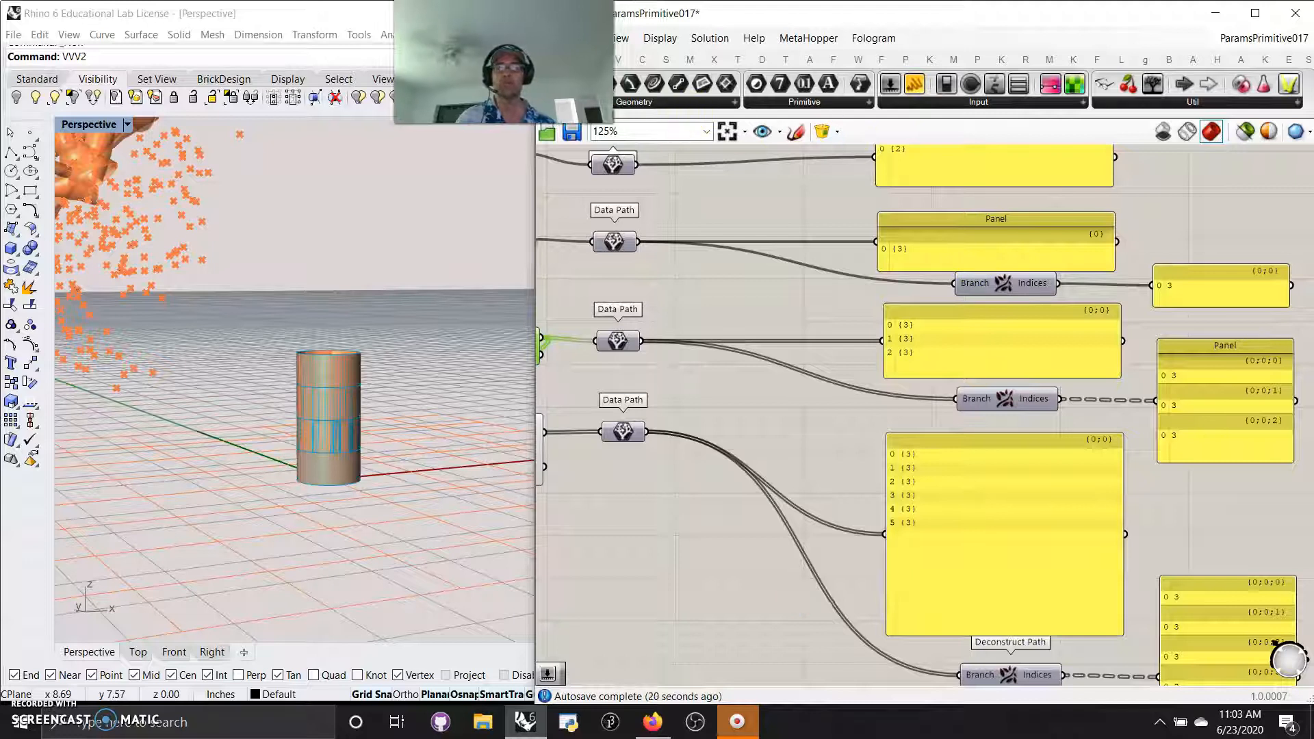
Look through the Tree components in the Sets category, including Construct Path and Deconstruct Path.
{"action": "left_click", "coordinate": [594, 60]}
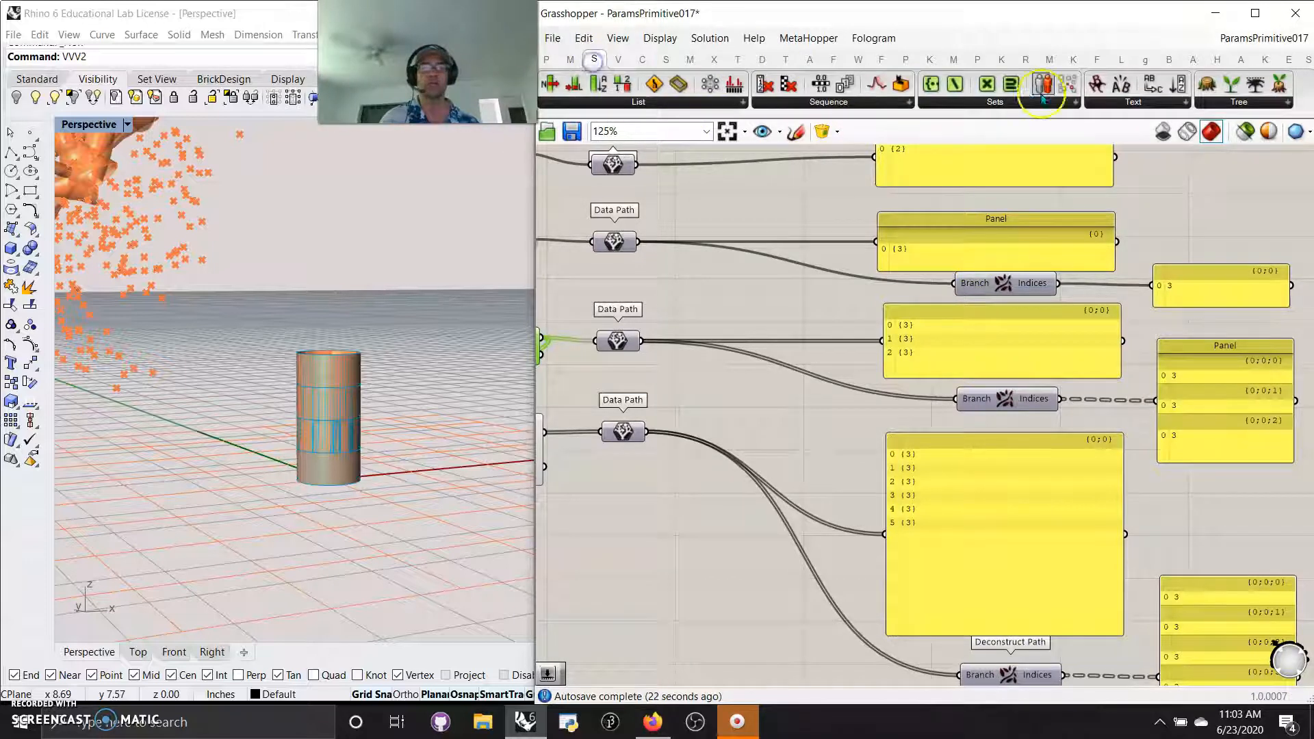
{"action": "left_click", "coordinate": [1240, 103]}
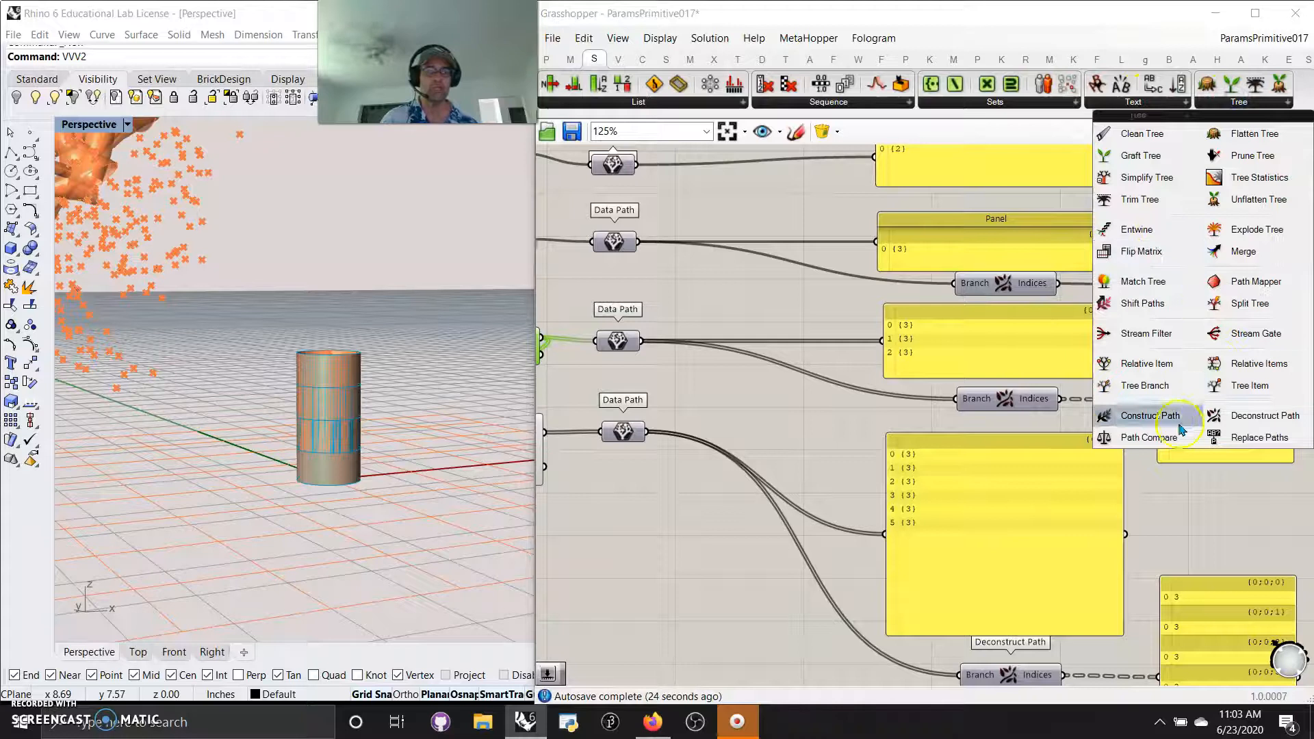
{"action": "left_click", "coordinate": [838, 439]}
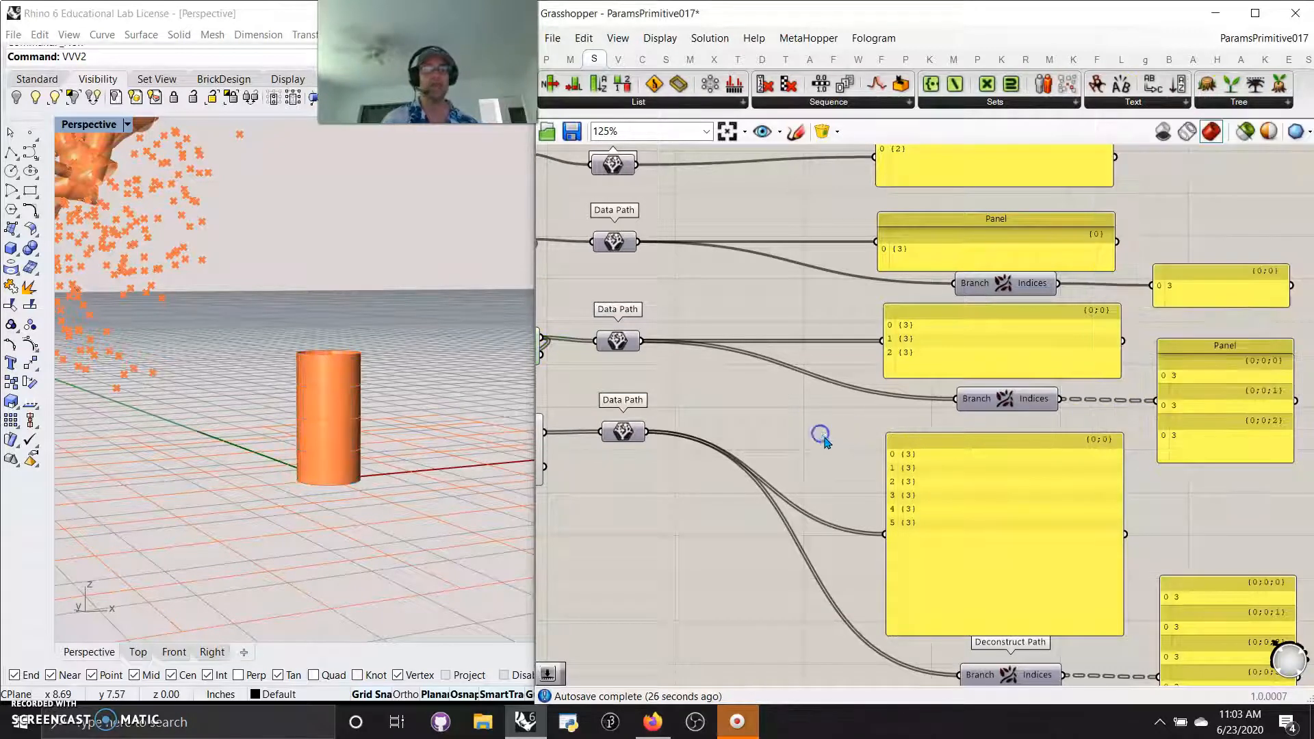
Reposition the two Deconstruct Path components for the Cylinder and Move branches so each sits just beneath its Data Path panel.
{"action": "right_click_drag", "start_coordinate": [786, 463], "coordinate": [758, 345]}
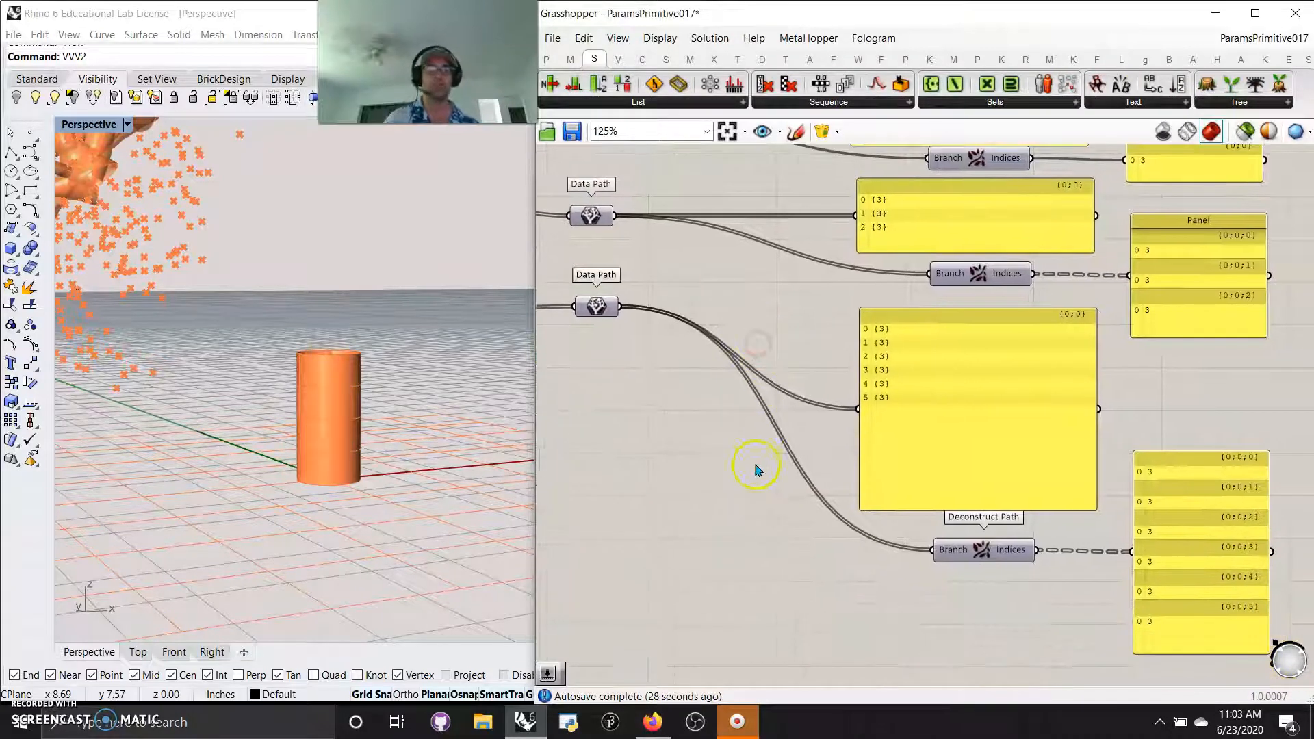
{"action": "right_click_drag", "start_coordinate": [713, 531], "coordinate": [645, 645]}
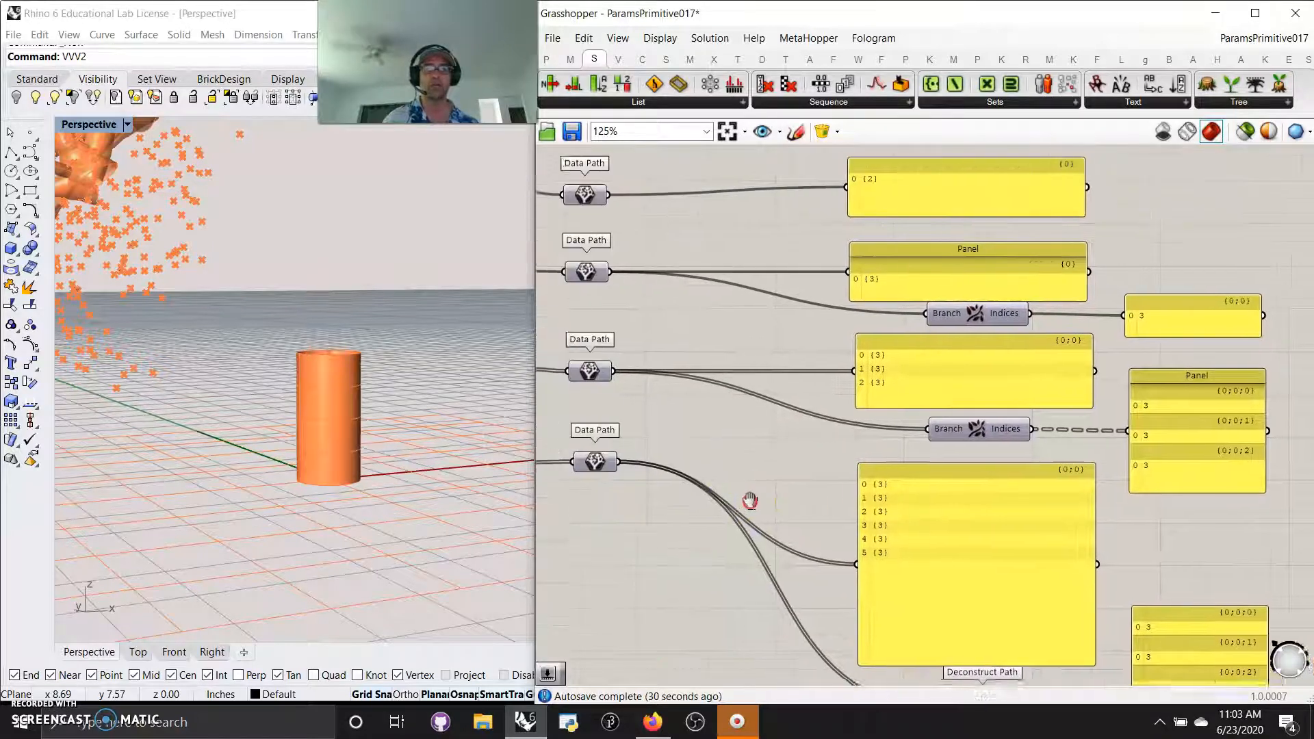
{"action": "right_click_drag", "start_coordinate": [750, 501], "coordinate": [764, 511]}
{"action": "left_click_drag", "start_coordinate": [994, 328], "coordinate": [993, 365]}
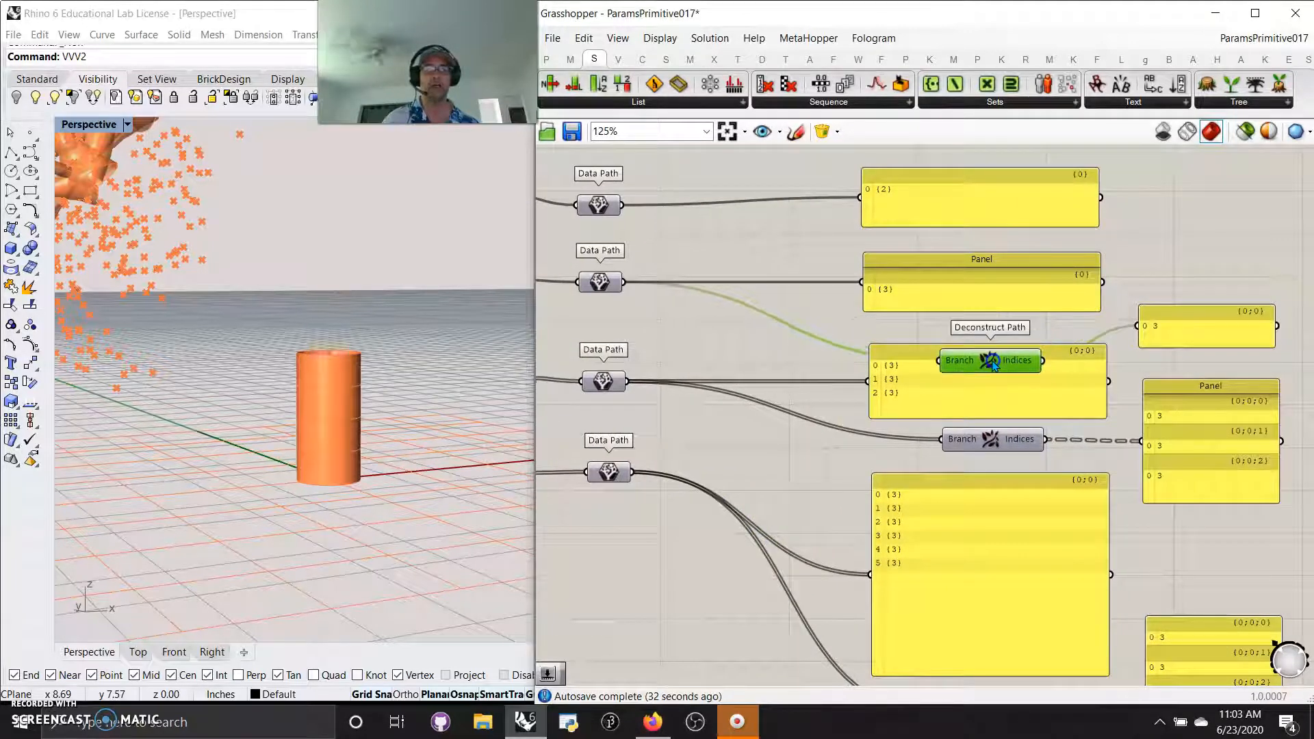
{"action": "left_click_drag", "start_coordinate": [982, 473], "coordinate": [983, 516]}
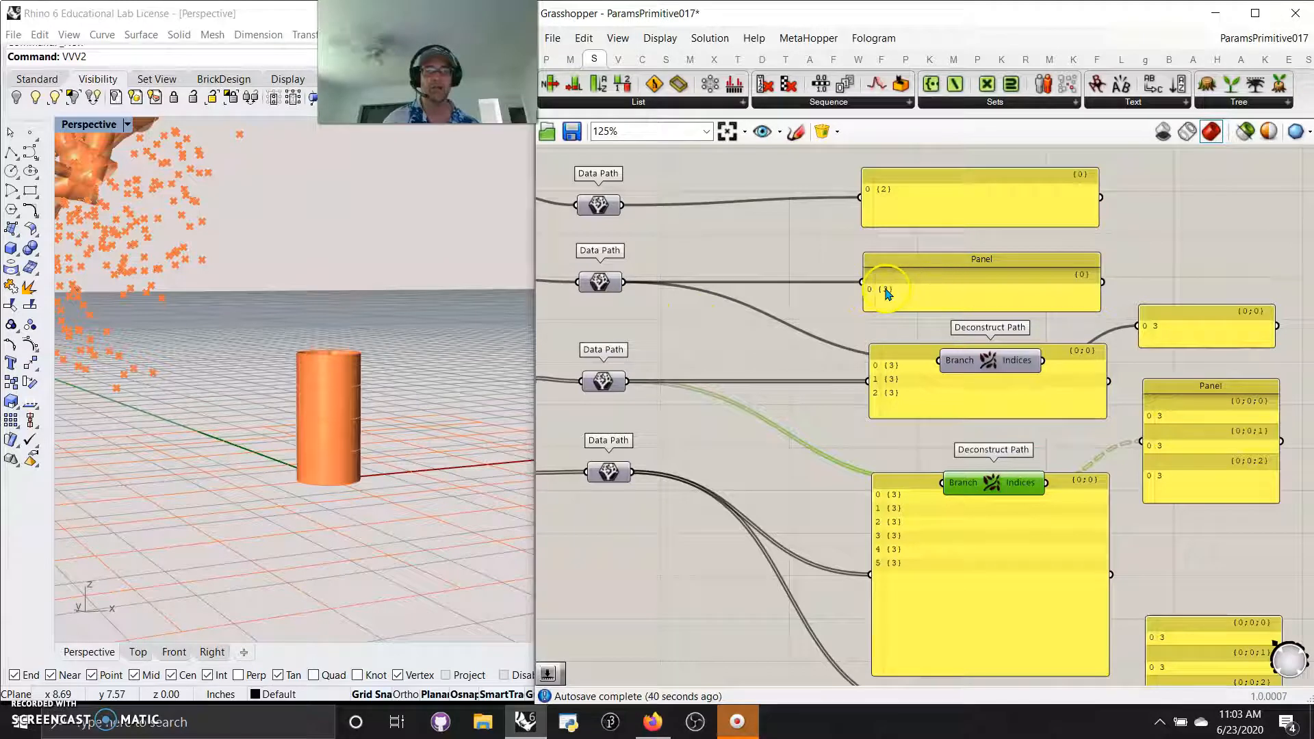
{"action": "left_click_drag", "start_coordinate": [1007, 375], "coordinate": [992, 336]}
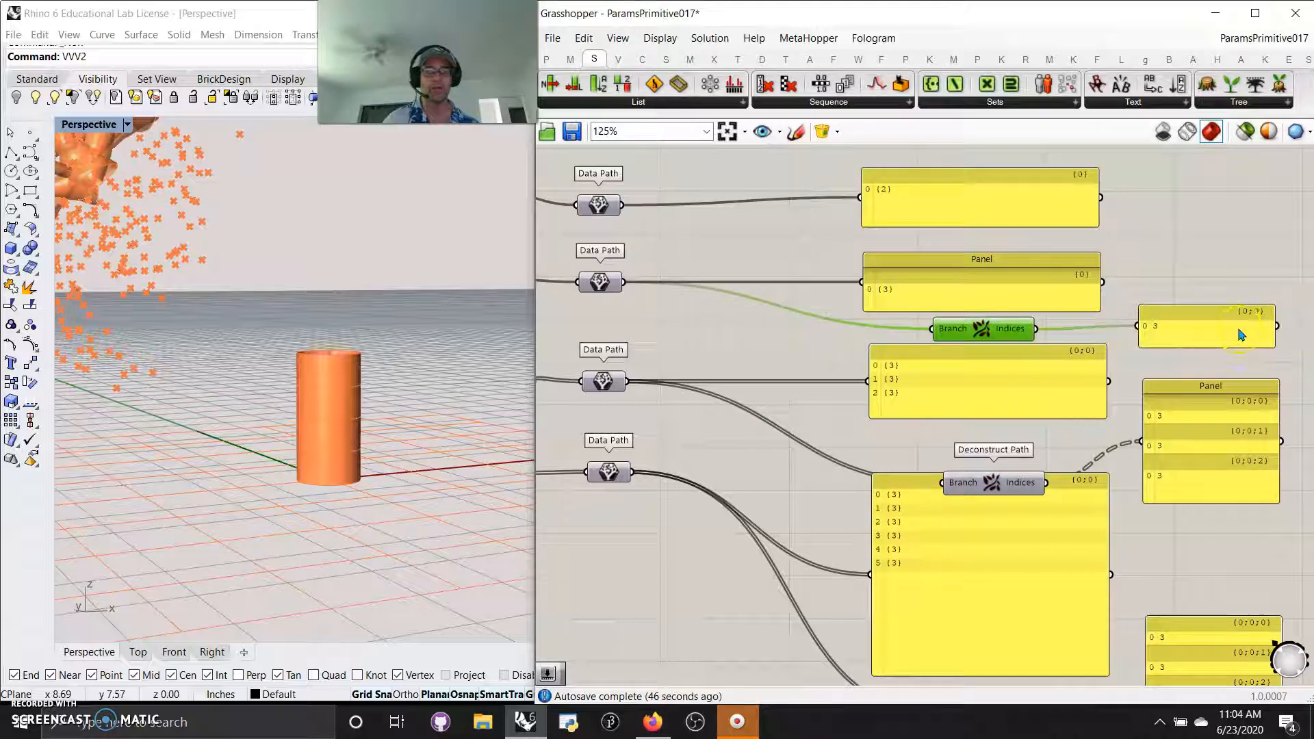
{"action": "left_click_drag", "start_coordinate": [997, 491], "coordinate": [997, 457]}
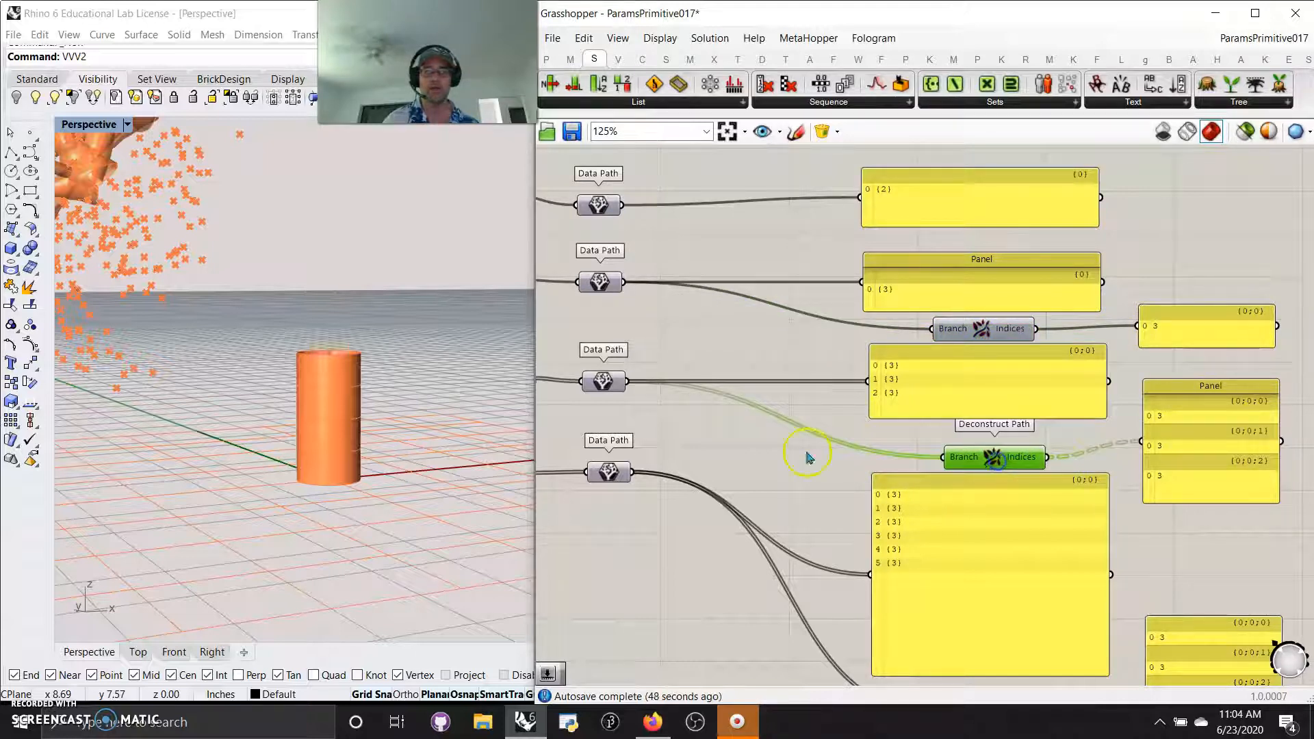
Examine the Move and Rotate 3D branches' Deconstruct Path components and the panels listing their indices.
{"action": "right_click_drag", "start_coordinate": [669, 417], "coordinate": [772, 416]}
{"action": "right_click_drag", "start_coordinate": [906, 466], "coordinate": [704, 432]}
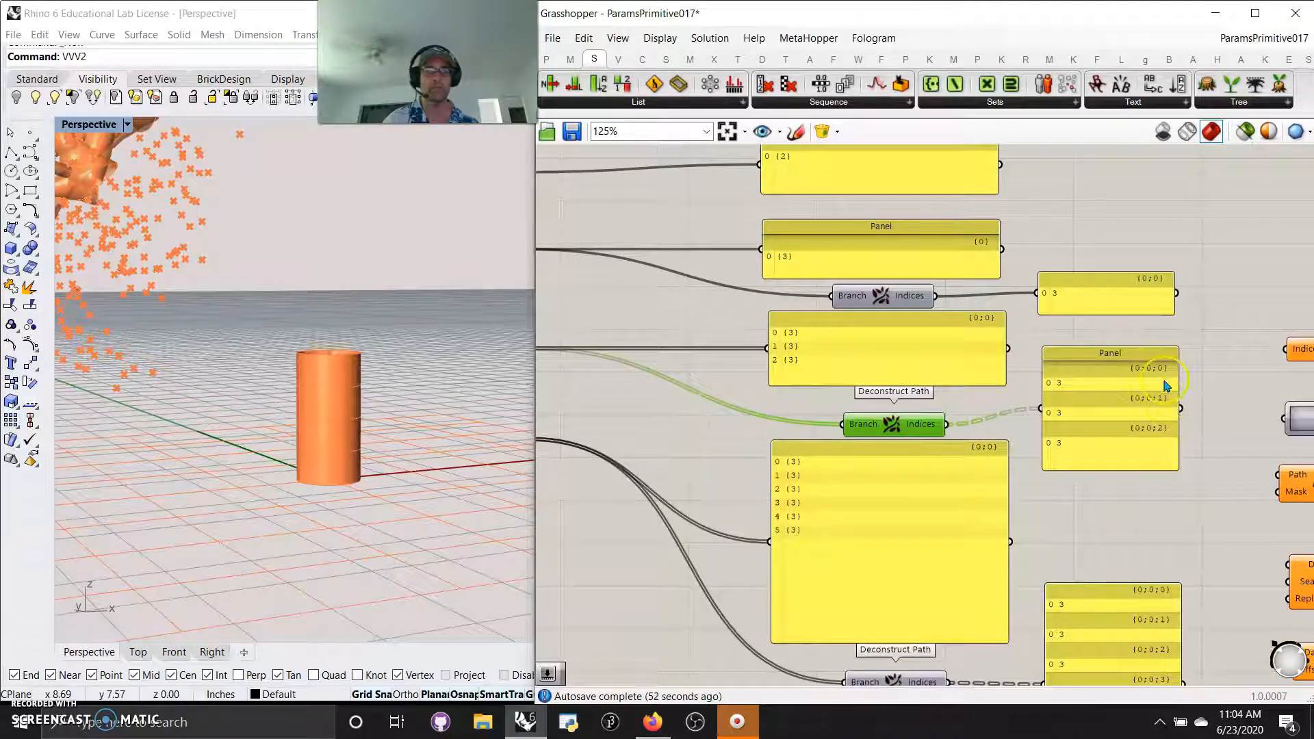
{"action": "right_click_drag", "start_coordinate": [1096, 534], "coordinate": [1093, 346]}
{"action": "right_click_drag", "start_coordinate": [975, 569], "coordinate": [967, 593]}
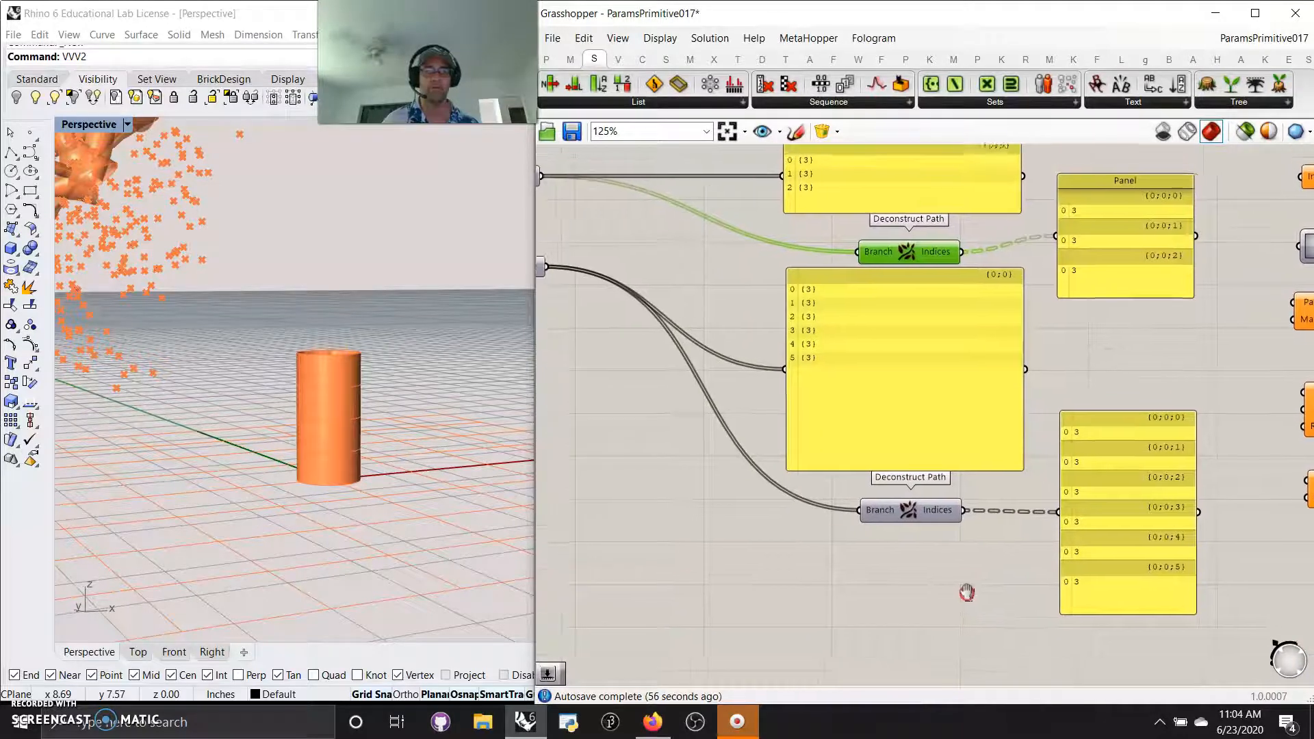
{"action": "right_click_drag", "start_coordinate": [826, 601], "coordinate": [845, 575]}
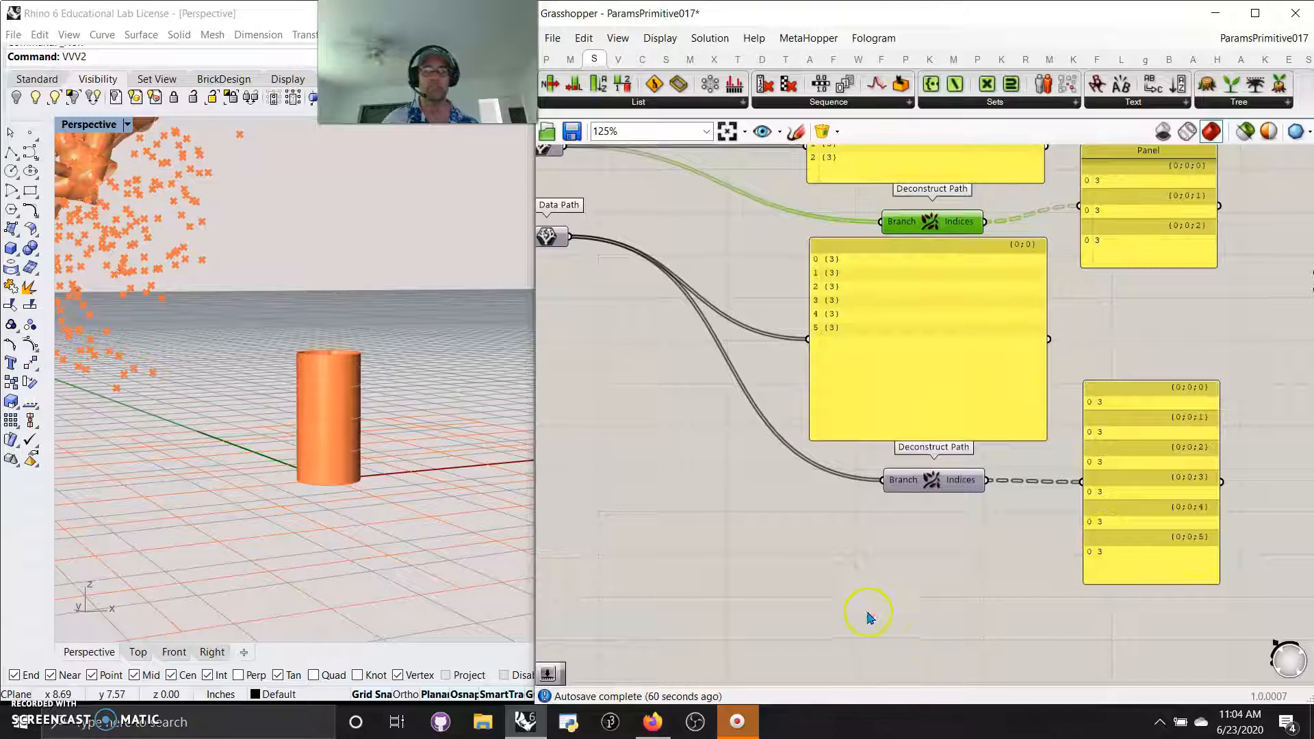
{"action": "right_click_drag", "start_coordinate": [868, 618], "coordinate": [965, 606]}
{"action": "left_click", "coordinate": [1035, 481]}
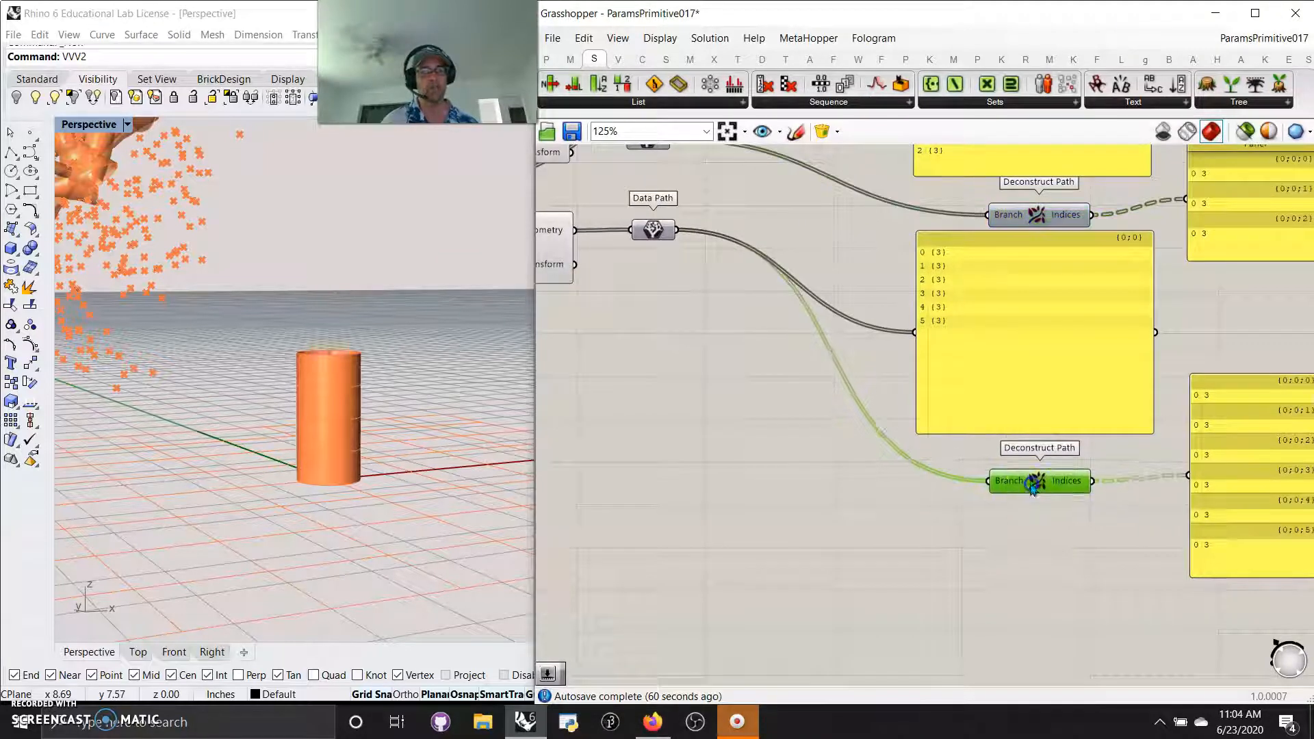
{"action": "right_click_drag", "start_coordinate": [918, 566], "coordinate": [566, 464]}
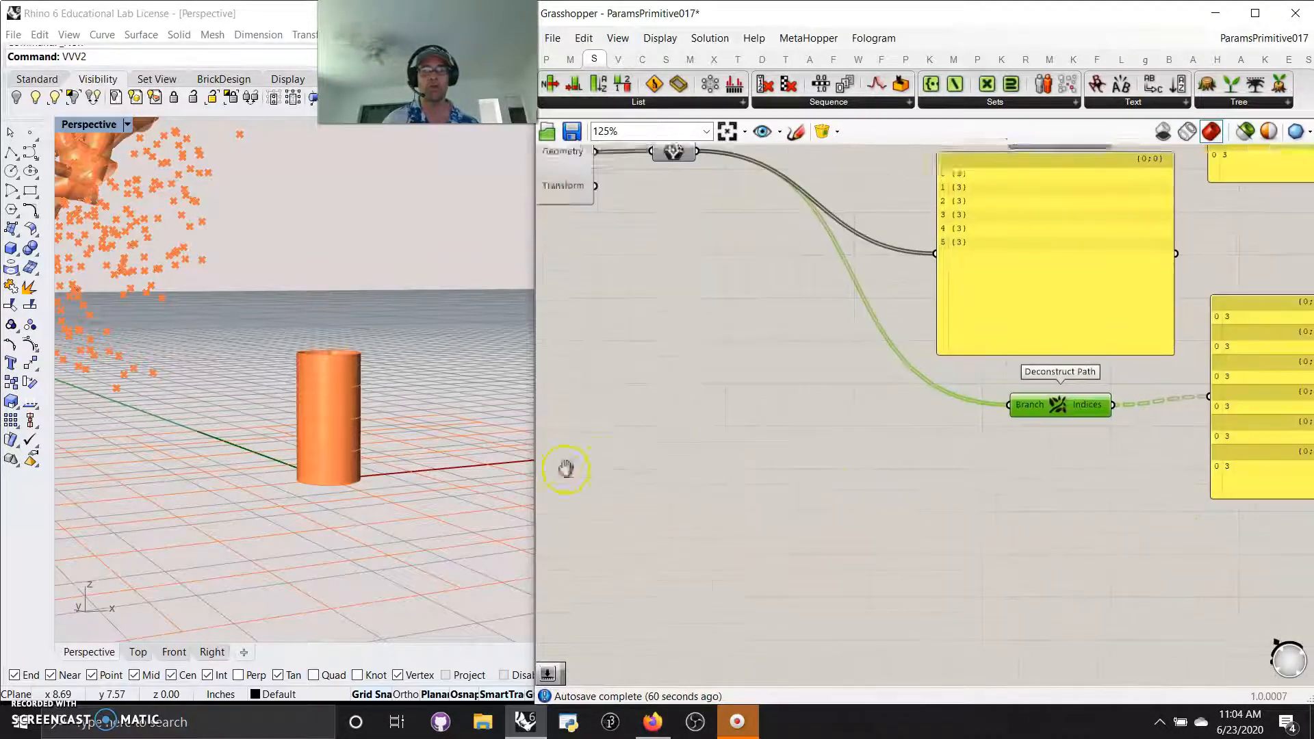
Open the Path Mapper's Lexer Combo Editor, inspect its Source and Target fields, and cancel without changes.
{"action": "scroll", "coordinate": [783, 527], "scroll_direction": "down", "scroll_amount": 4}
{"action": "scroll", "coordinate": [866, 449], "scroll_direction": "up", "scroll_amount": 3}
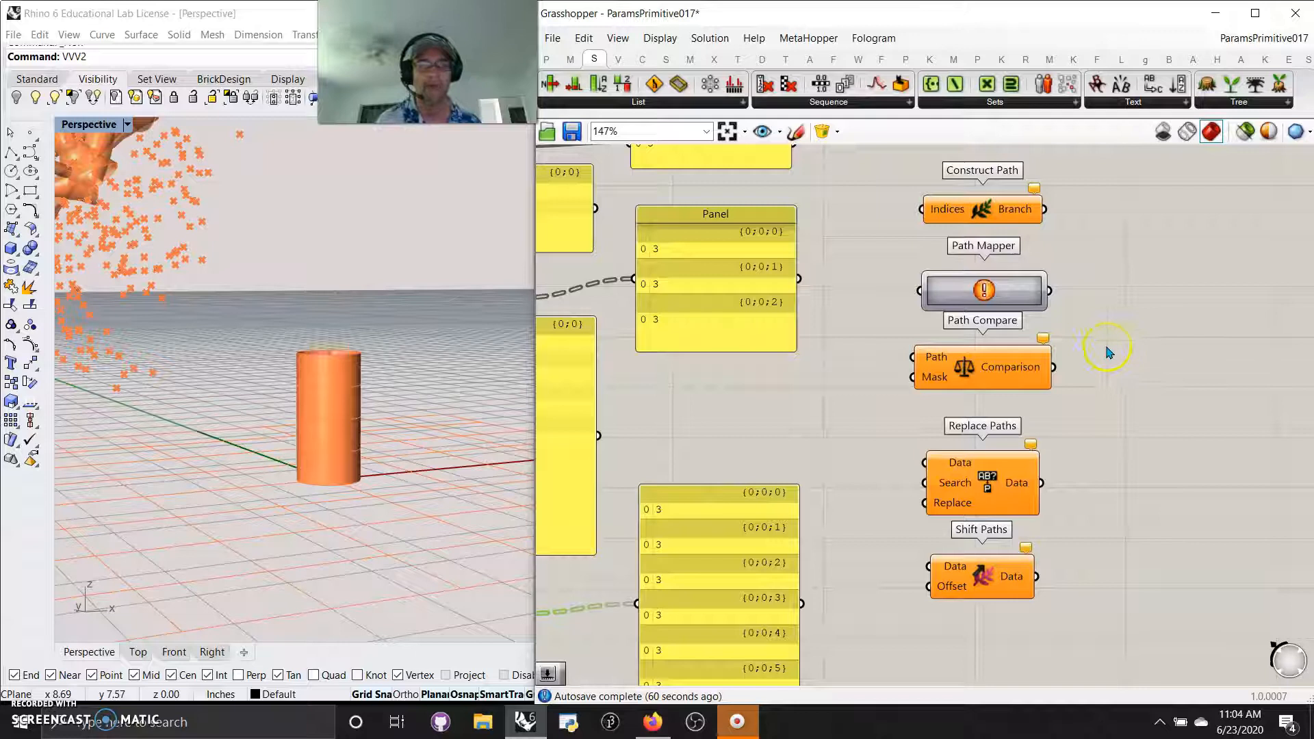
{"action": "double_click", "coordinate": [983, 290]}
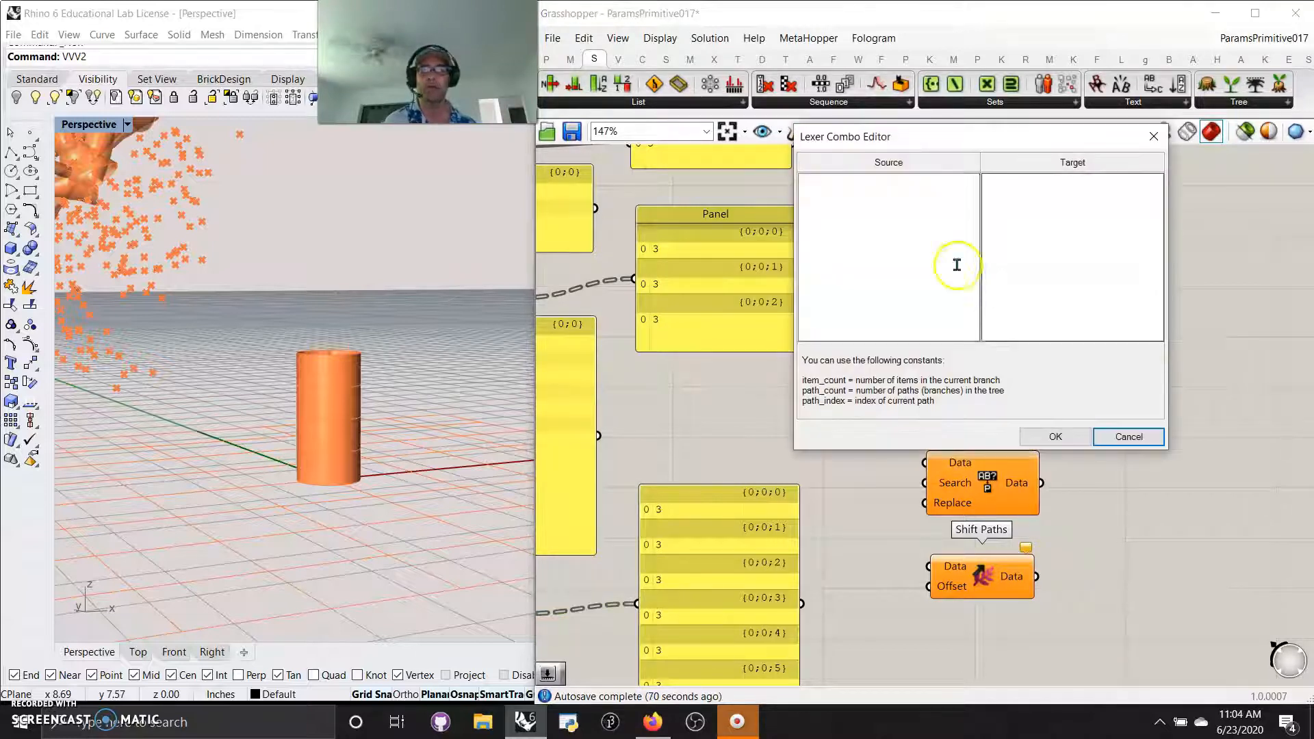
{"action": "left_click", "coordinate": [814, 186]}
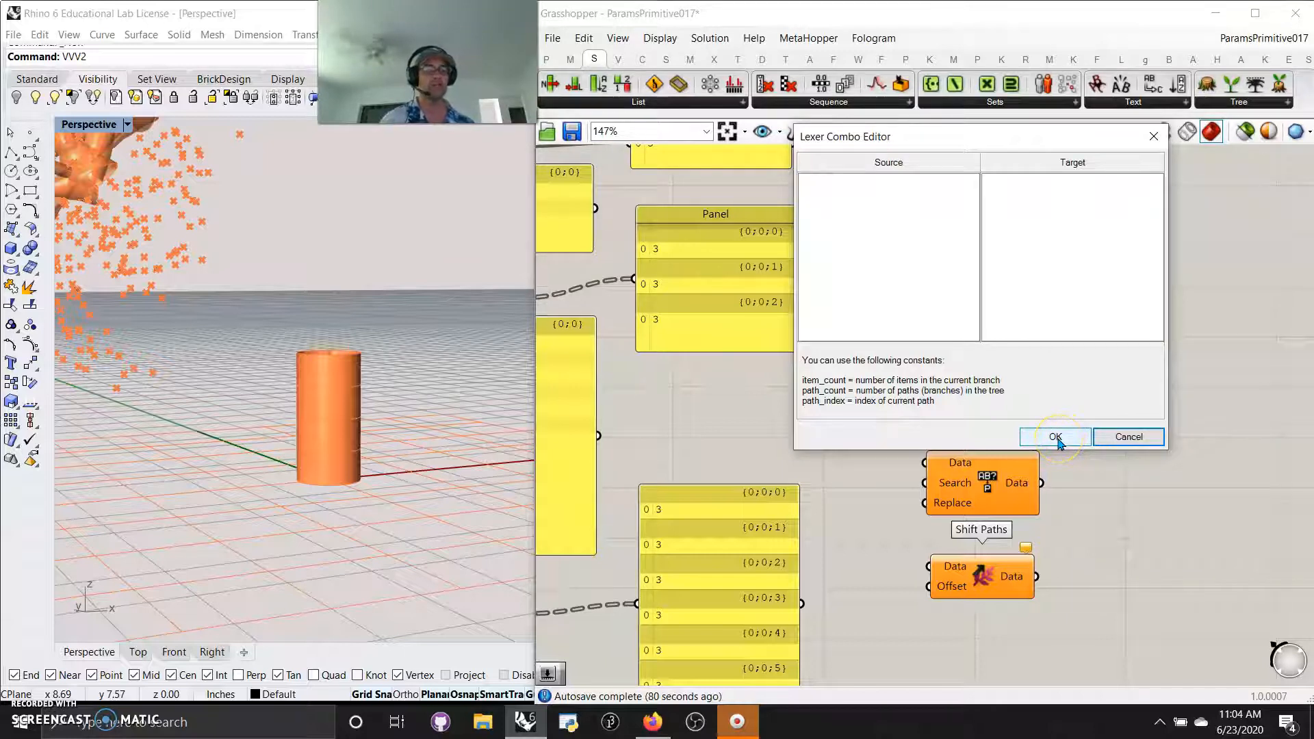
{"action": "left_click", "coordinate": [1130, 438]}
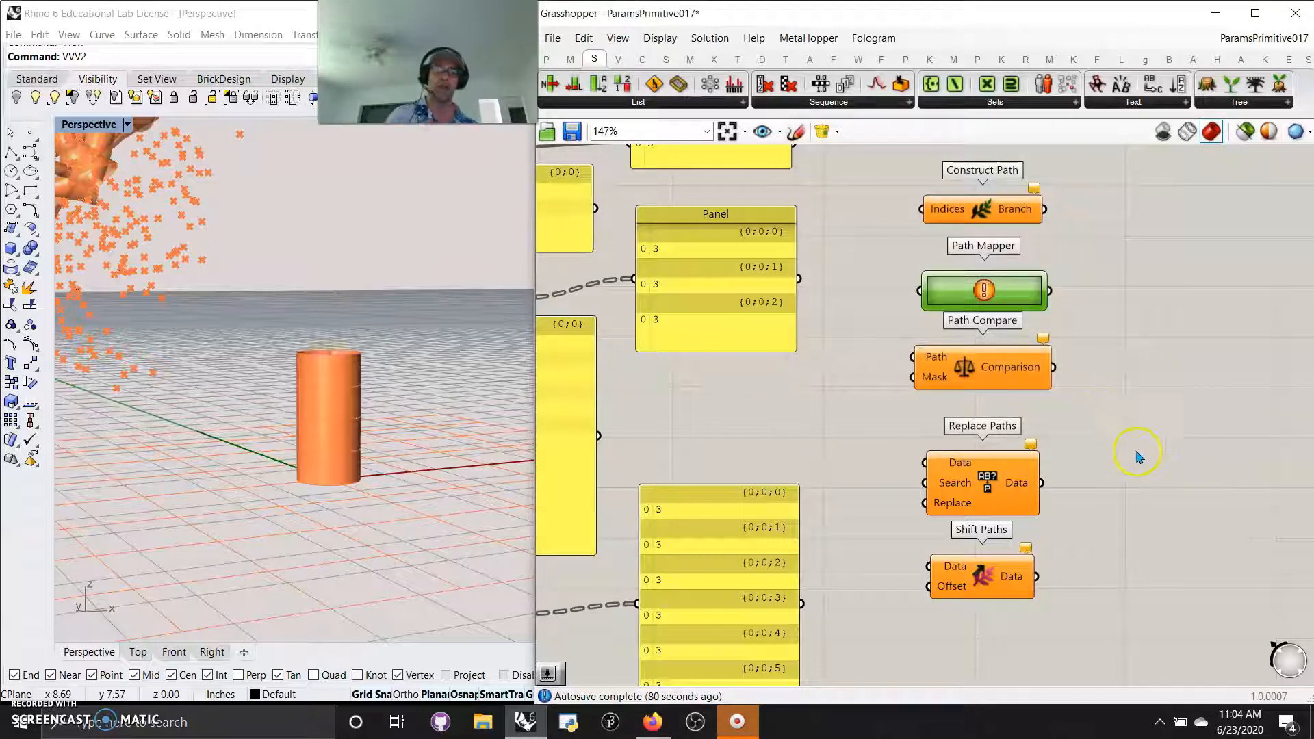
Align Construct Path, Path Mapper, Path Compare, Replace Paths and Shift Paths on a common vertical centre line.
{"action": "left_click_drag", "start_coordinate": [1071, 601], "coordinate": [976, 201]}
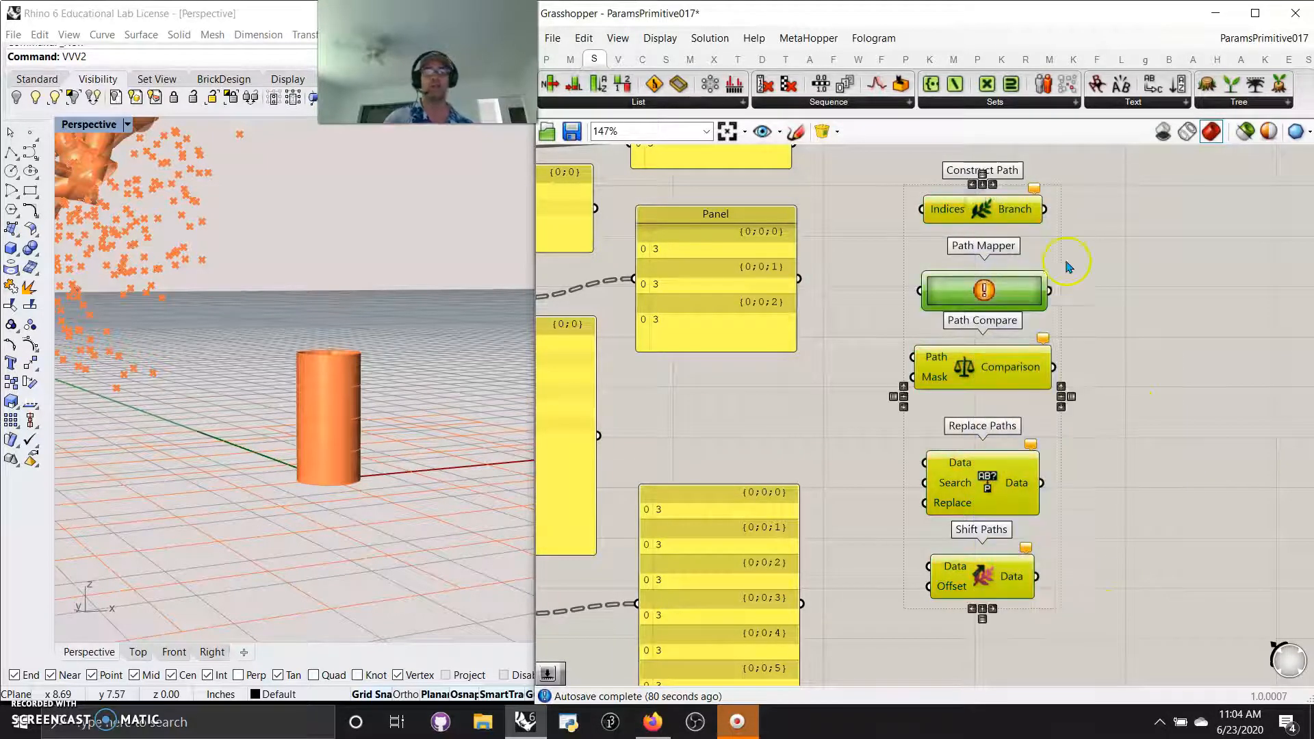
{"action": "left_click", "coordinate": [984, 182]}
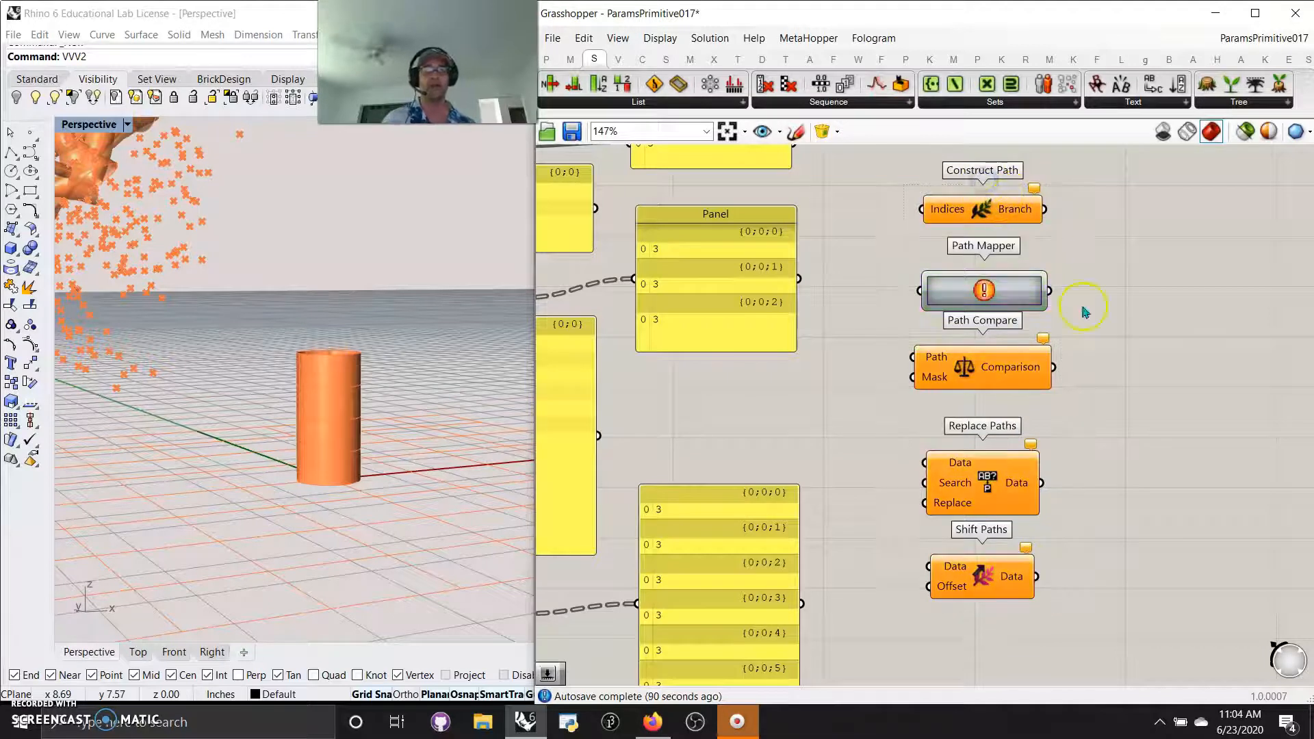
{"action": "left_click_drag", "start_coordinate": [1071, 621], "coordinate": [980, 188]}
{"action": "left_click", "coordinate": [984, 185]}
{"action": "left_click", "coordinate": [1098, 260]}
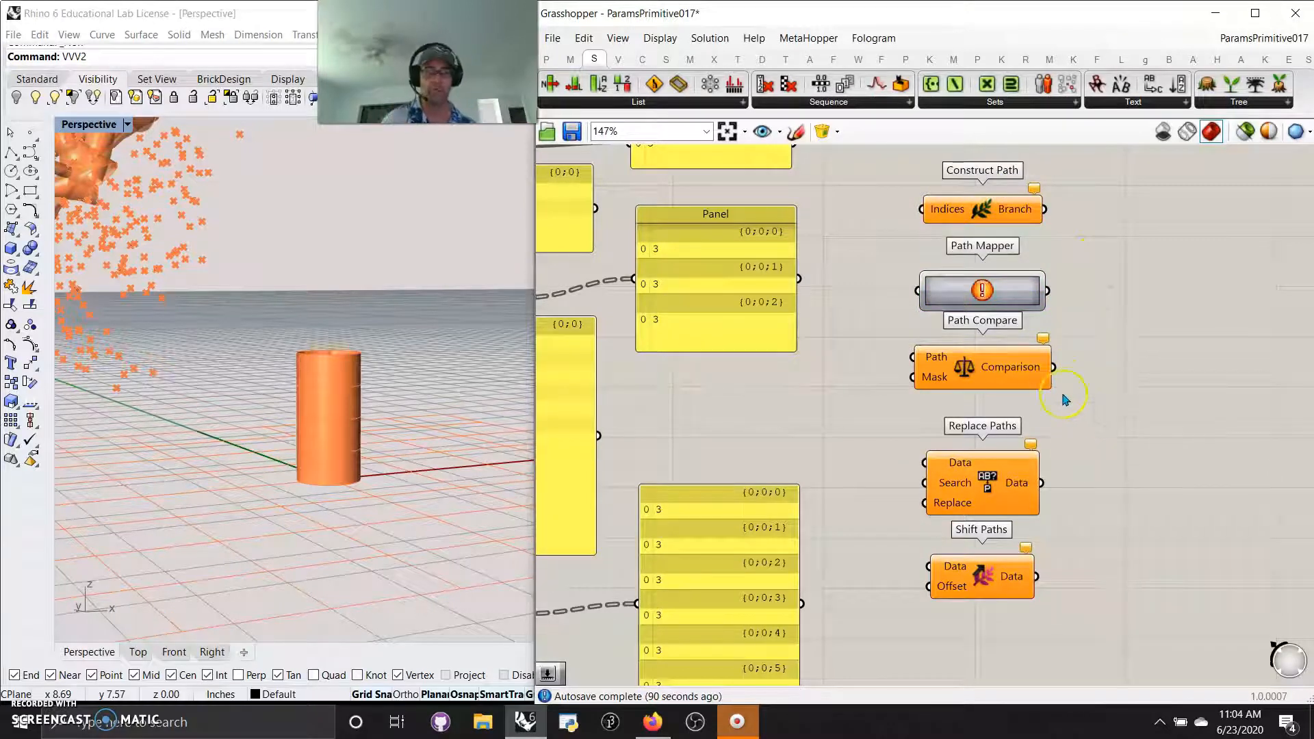
Group all the components below the Params Primitive 017/1001 title and colour the group cyan.
{"action": "scroll", "coordinate": [1091, 420], "scroll_direction": "down", "scroll_amount": 5}
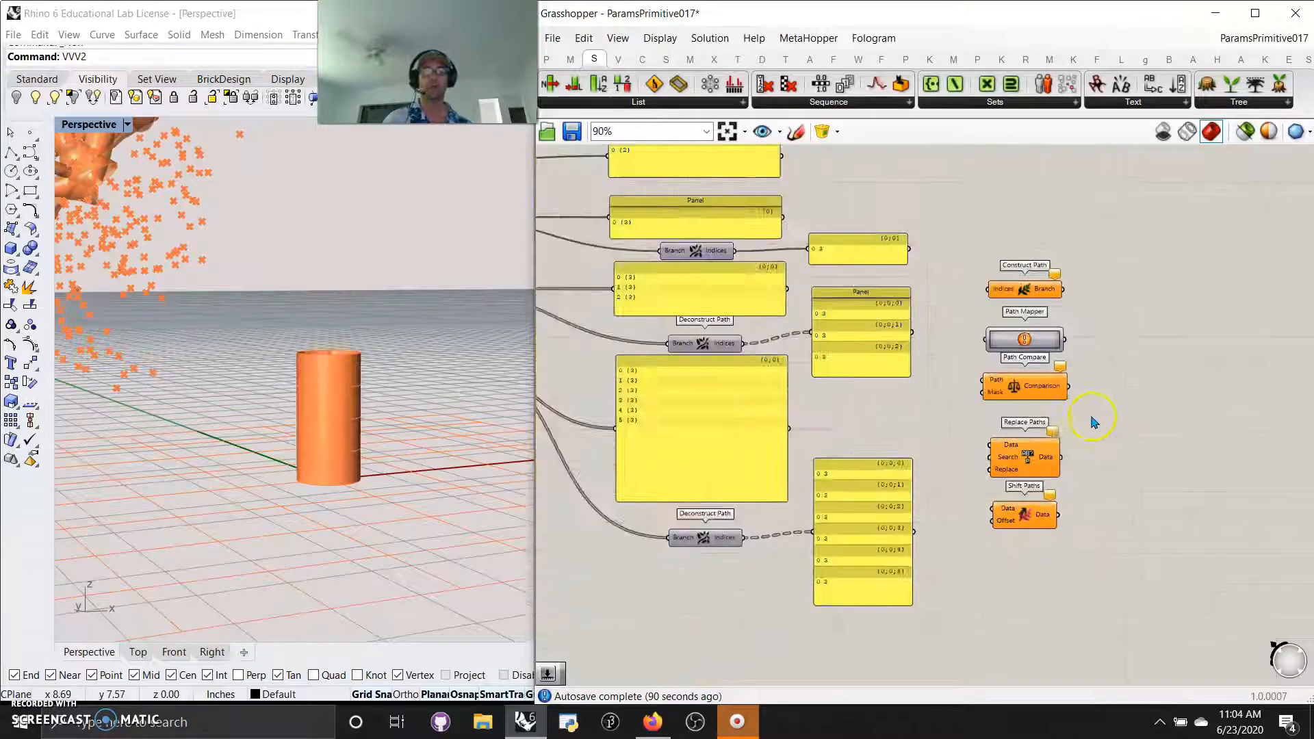
{"action": "right_click_drag", "start_coordinate": [995, 277], "coordinate": [1259, 464]}
{"action": "scroll", "coordinate": [953, 317], "scroll_direction": "down", "scroll_amount": 4}
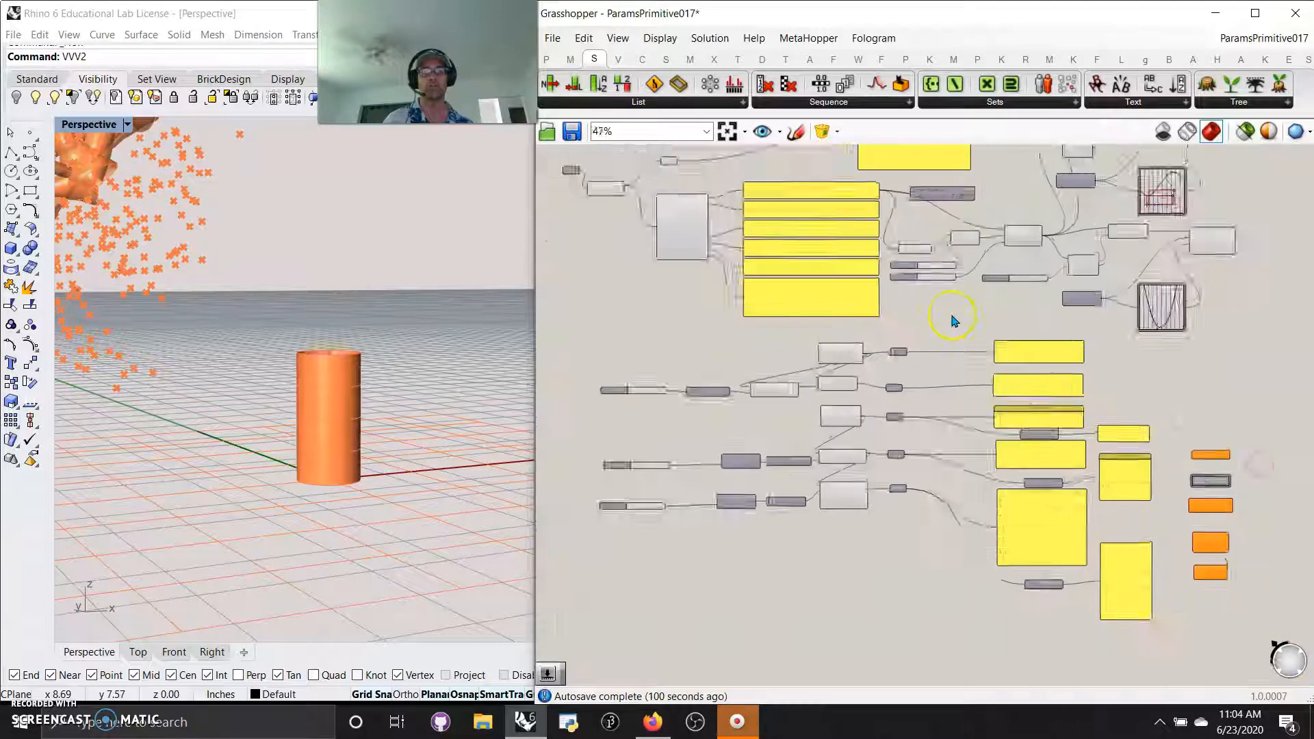
{"action": "right_click_drag", "start_coordinate": [953, 317], "coordinate": [956, 434]}
{"action": "left_click_drag", "start_coordinate": [1210, 650], "coordinate": [664, 208]}
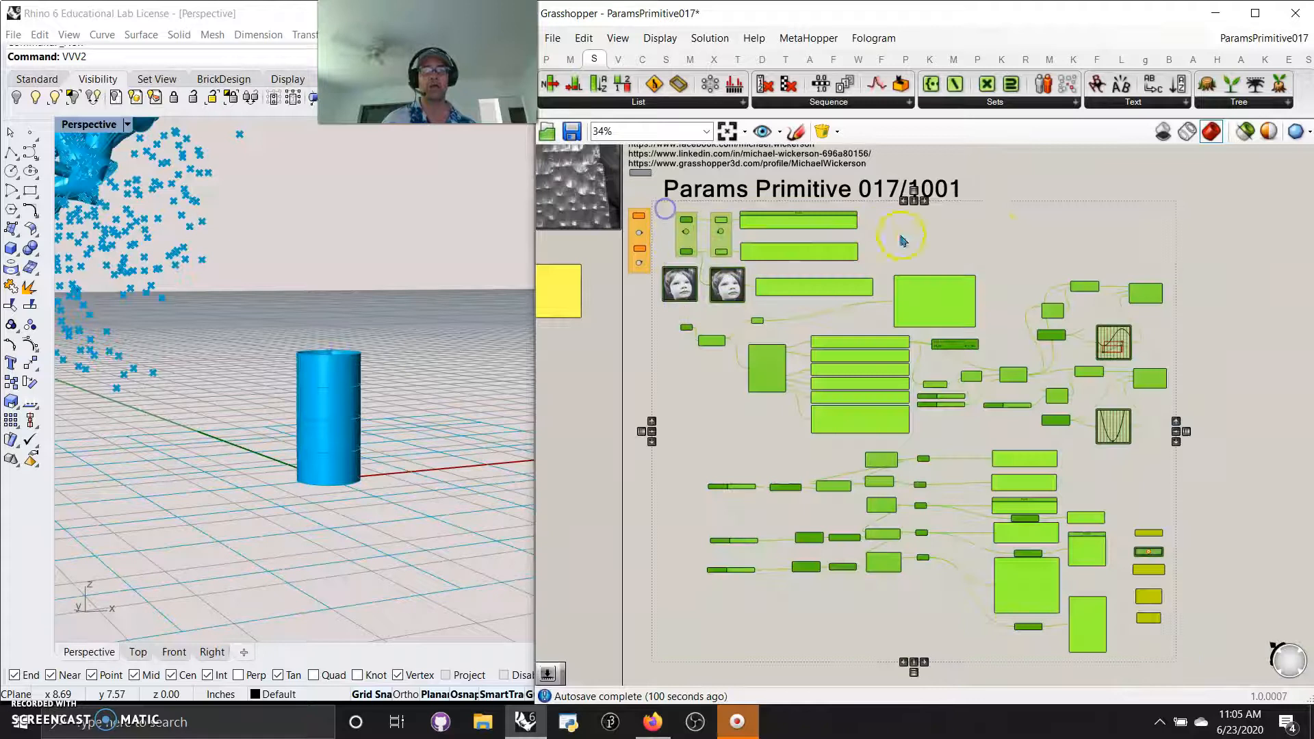
{"action": "right_click", "coordinate": [1137, 170]}
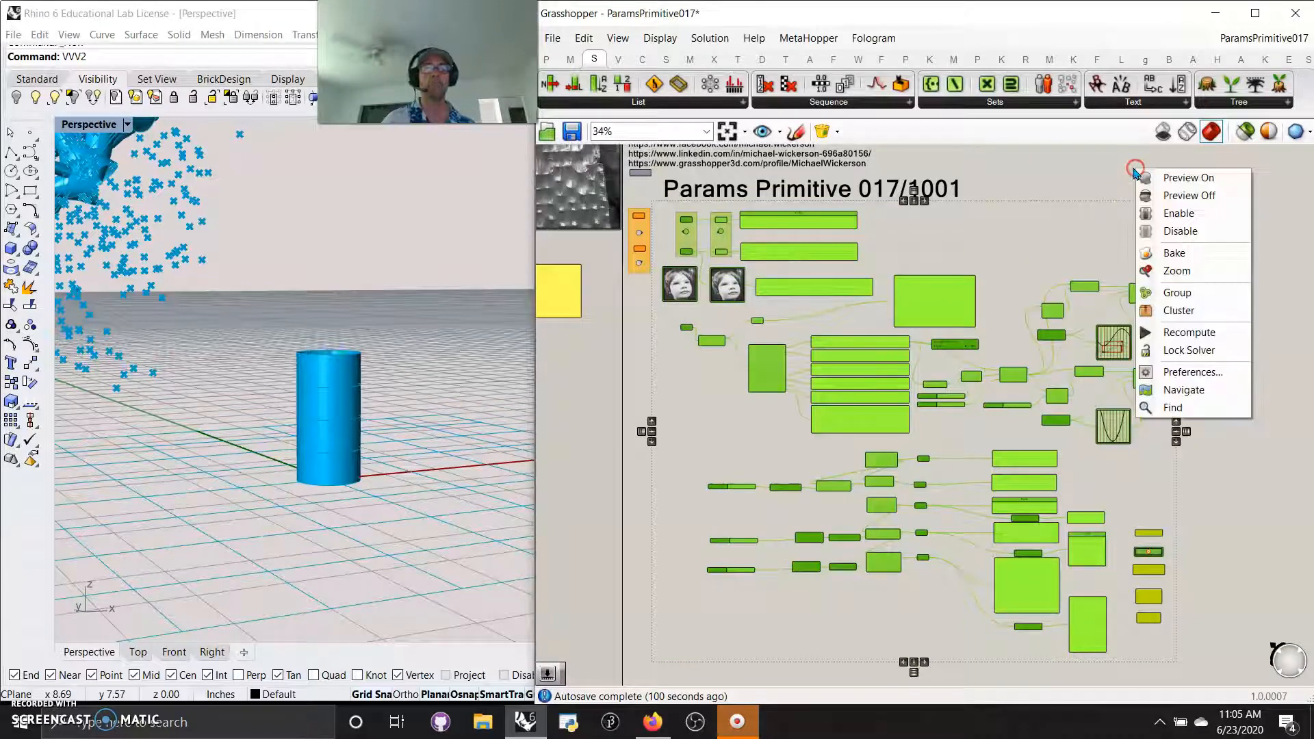
{"action": "left_click", "coordinate": [1178, 294]}
{"action": "right_click", "coordinate": [1119, 258]}
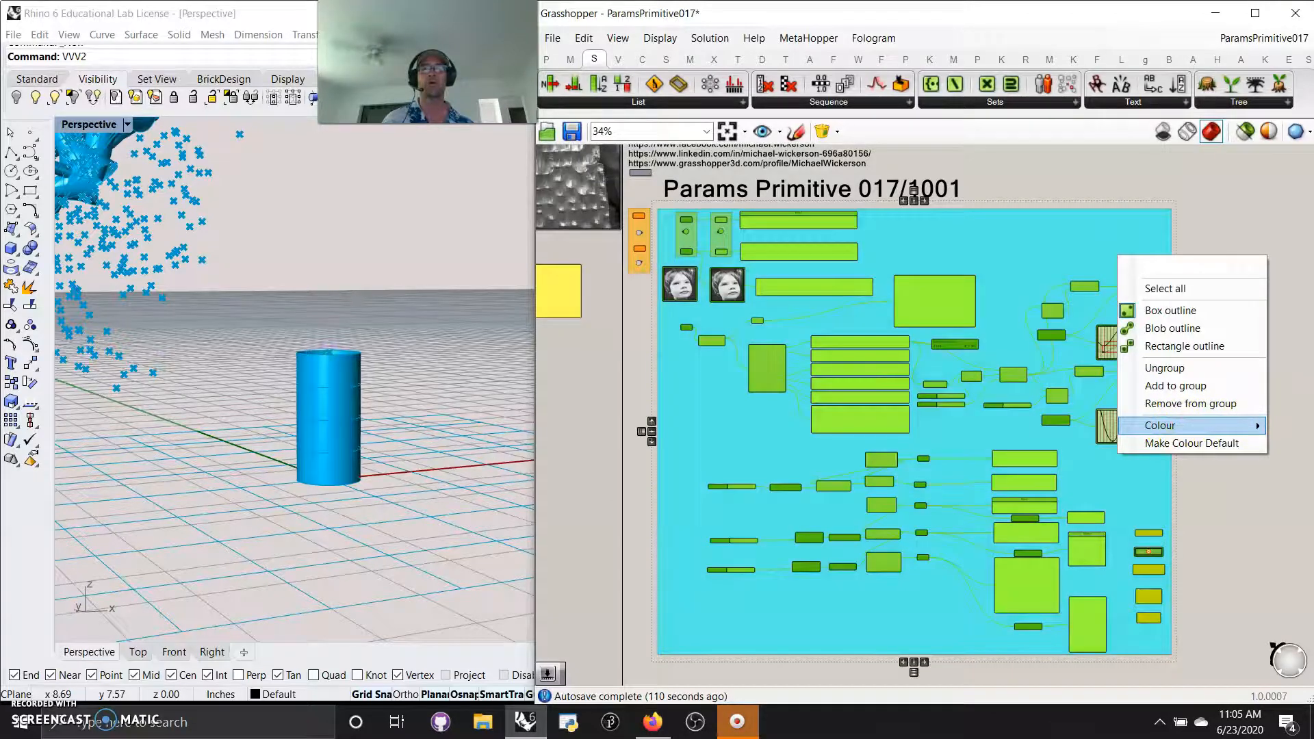
{"action": "left_click", "coordinate": [1267, 549]}
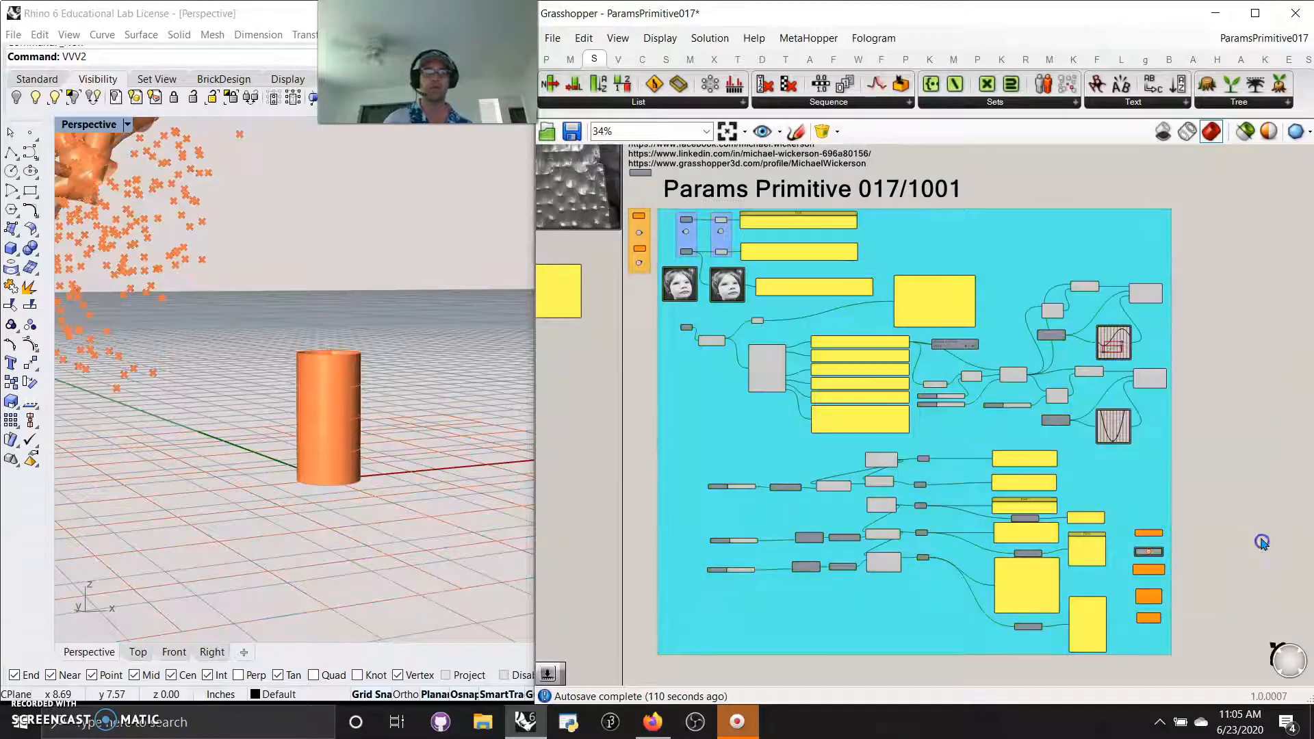
Examine the model in the Perspective viewport, highlighting the geometry of the two end components beside the graph mappers.
{"action": "mouse_move", "coordinate": [505, 438]}
{"action": "right_mouse_down"}
{"action": "mouse_move", "coordinate": [481, 440]}
{"action": "mouse_move", "coordinate": [493, 438]}
{"action": "right_mouse_up"}
{"action": "right_click_drag", "start_coordinate": [314, 317], "coordinate": [406, 373], "text": "shift"}
{"action": "mouse_move", "coordinate": [434, 441]}
{"action": "right_mouse_down"}
{"action": "mouse_move", "coordinate": [425, 428]}
{"action": "mouse_move", "coordinate": [432, 438]}
{"action": "right_mouse_up"}
{"action": "right_click_drag", "start_coordinate": [218, 212], "coordinate": [331, 314], "text": "shift"}
{"action": "scroll", "coordinate": [332, 318], "scroll_direction": "down", "scroll_amount": 5}
{"action": "right_click_drag", "start_coordinate": [355, 384], "coordinate": [381, 405]}
{"action": "left_click_drag", "start_coordinate": [1192, 431], "coordinate": [1133, 363]}
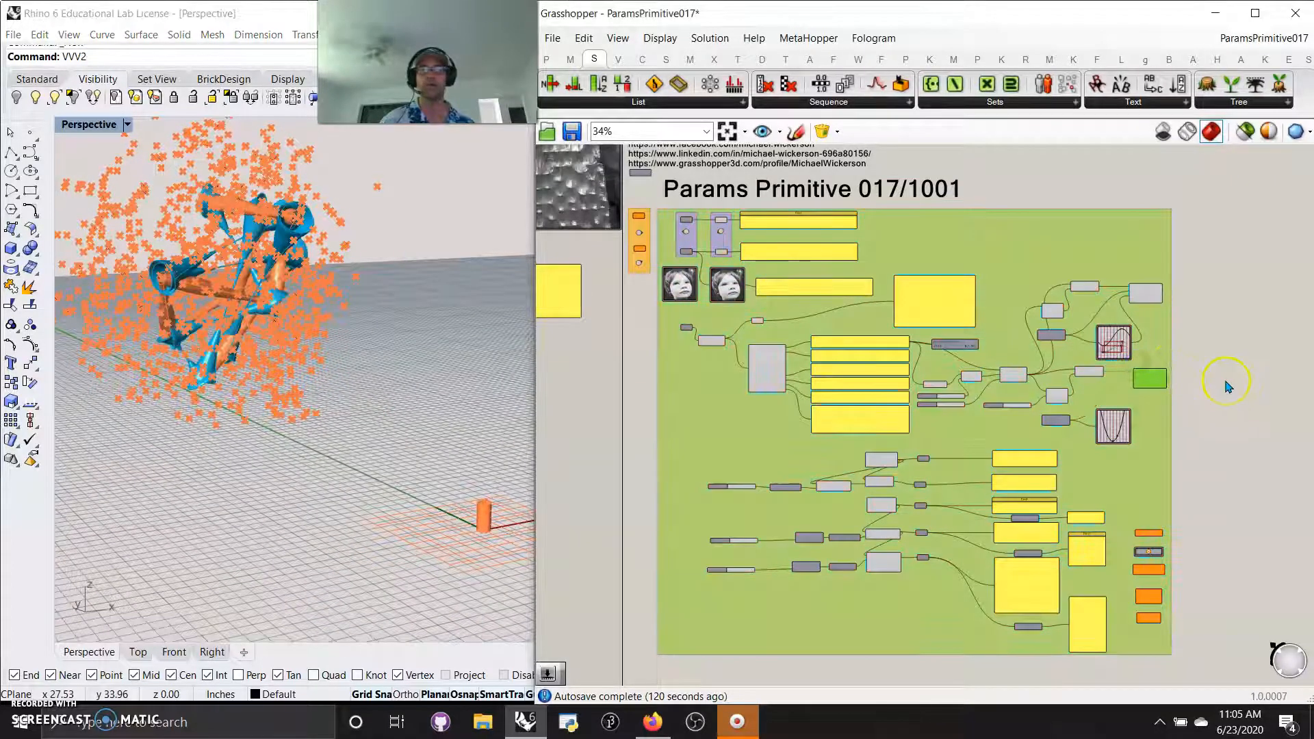
{"action": "left_click_drag", "start_coordinate": [1223, 438], "coordinate": [1126, 270]}
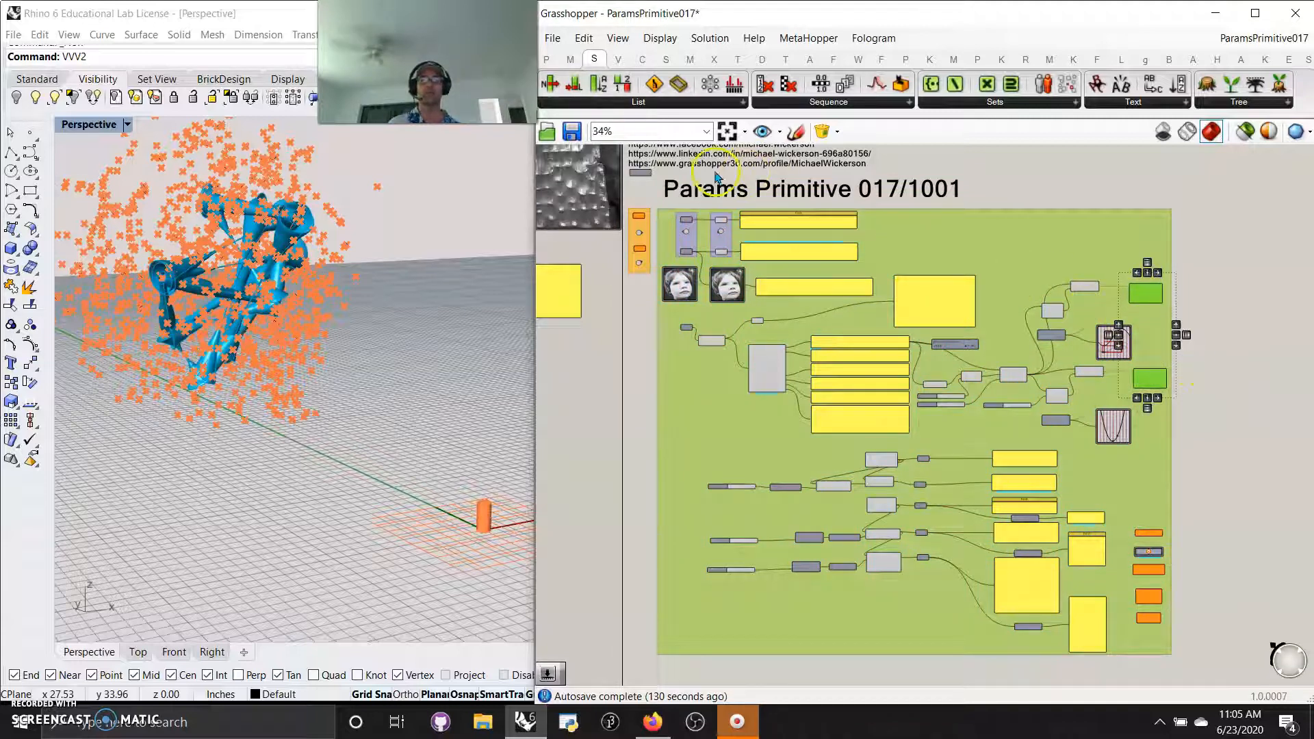
Select the upper half of the definition plus the end component beside the lower graph mapper, and inspect the highlighted points and mesh.
{"action": "left_click_drag", "start_coordinate": [657, 194], "coordinate": [1065, 477]}
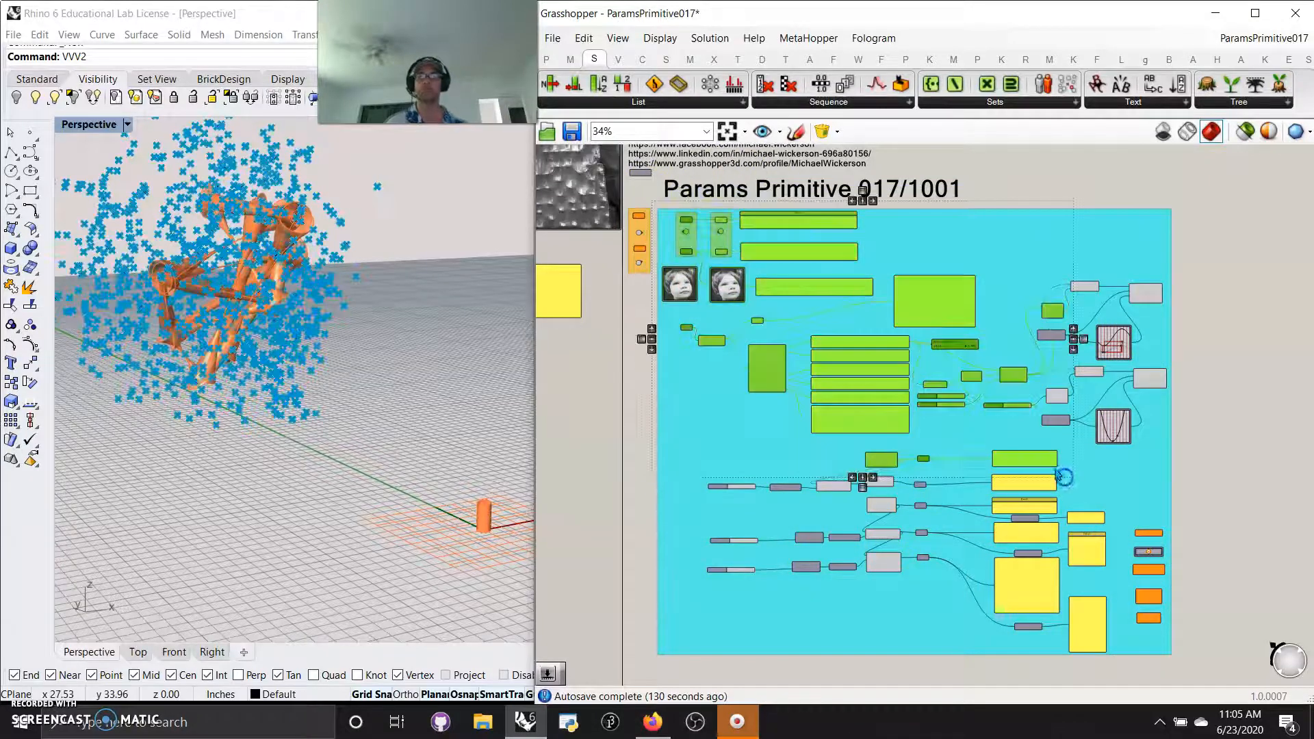
{"action": "left_click", "coordinate": [1150, 379], "text": "shift"}
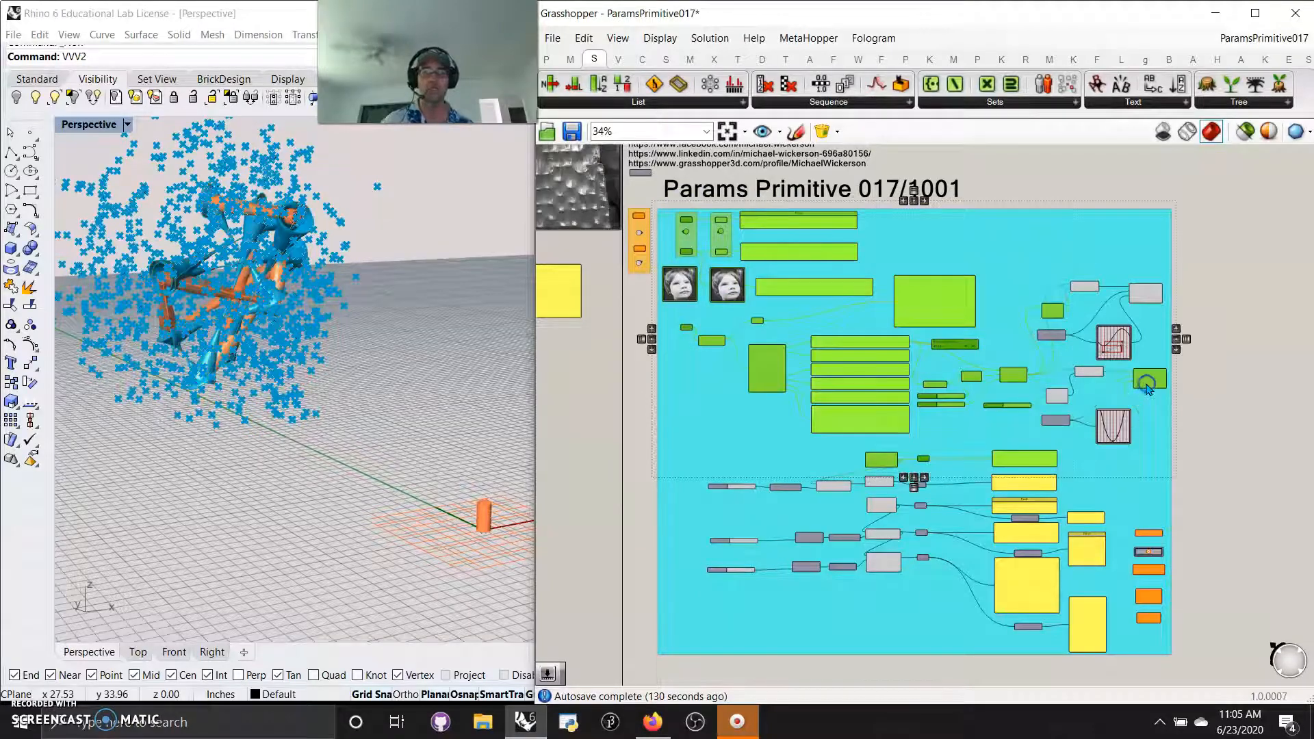
{"action": "right_click_drag", "start_coordinate": [381, 381], "coordinate": [455, 475]}
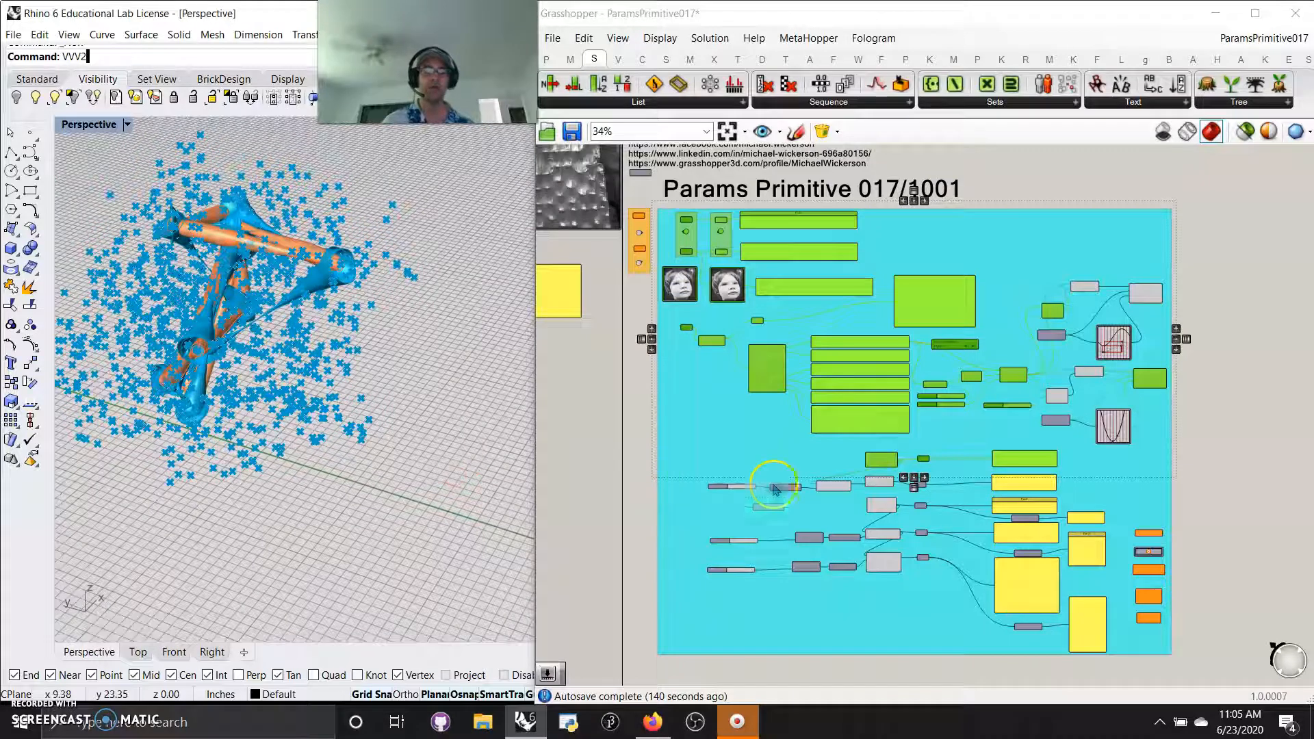
Browse the Surface, Transform and Intersect component categories, list the Shape components, and clear the canvas selection.
{"action": "scroll", "coordinate": [787, 472], "scroll_direction": "down", "scroll_amount": 2}
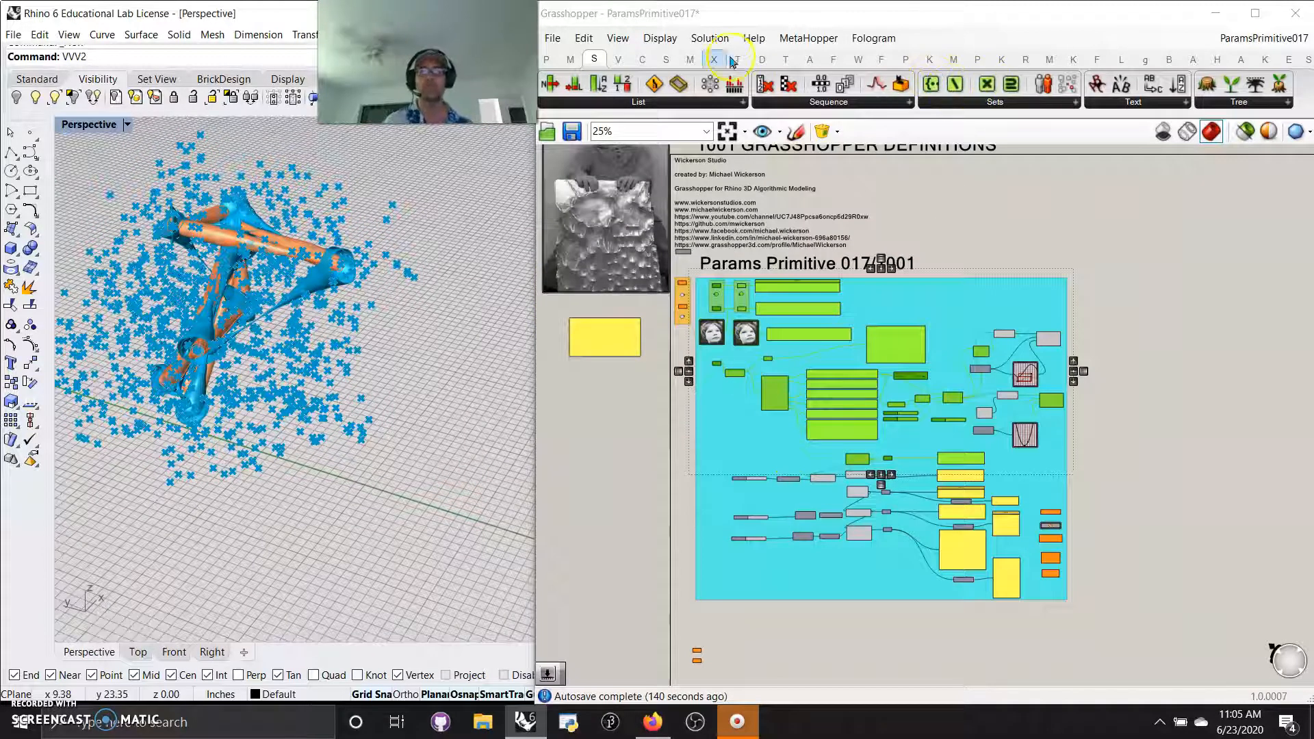
{"action": "left_click", "coordinate": [665, 61]}
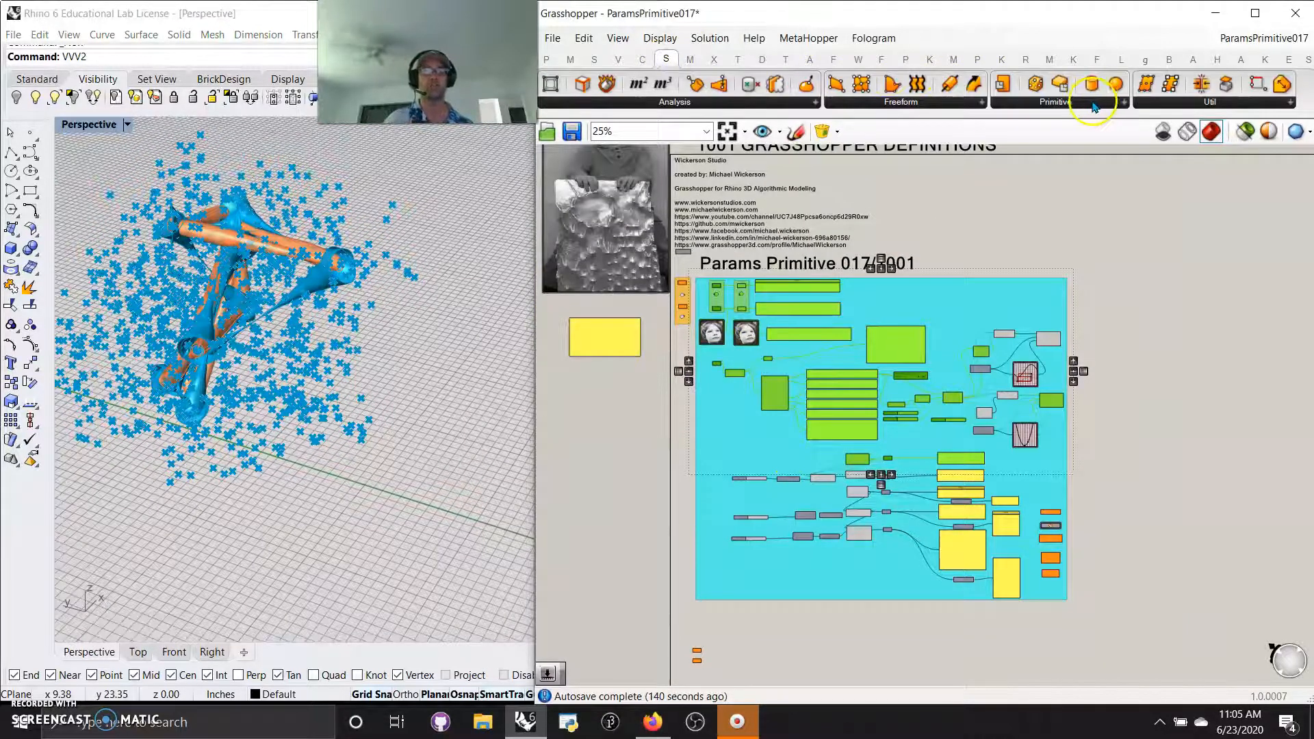
{"action": "left_click", "coordinate": [737, 61]}
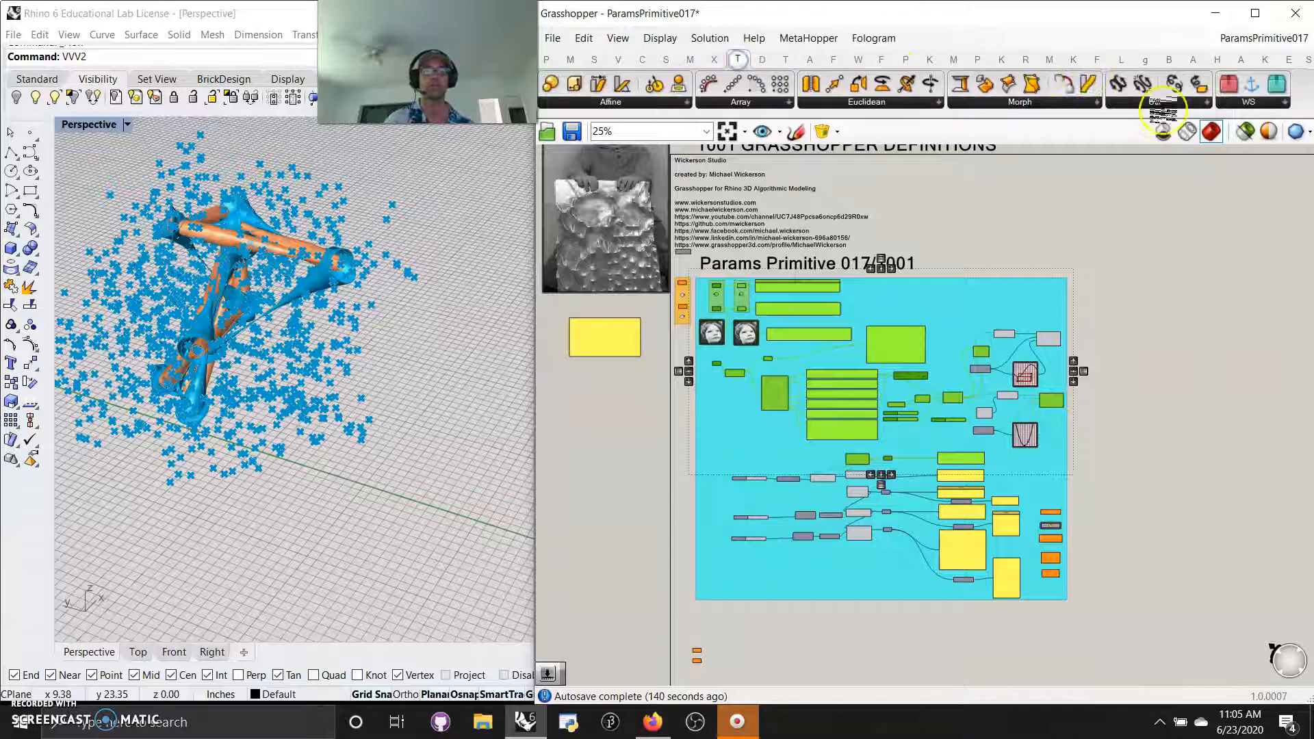
{"action": "left_click", "coordinate": [713, 60]}
{"action": "left_click", "coordinate": [1133, 102]}
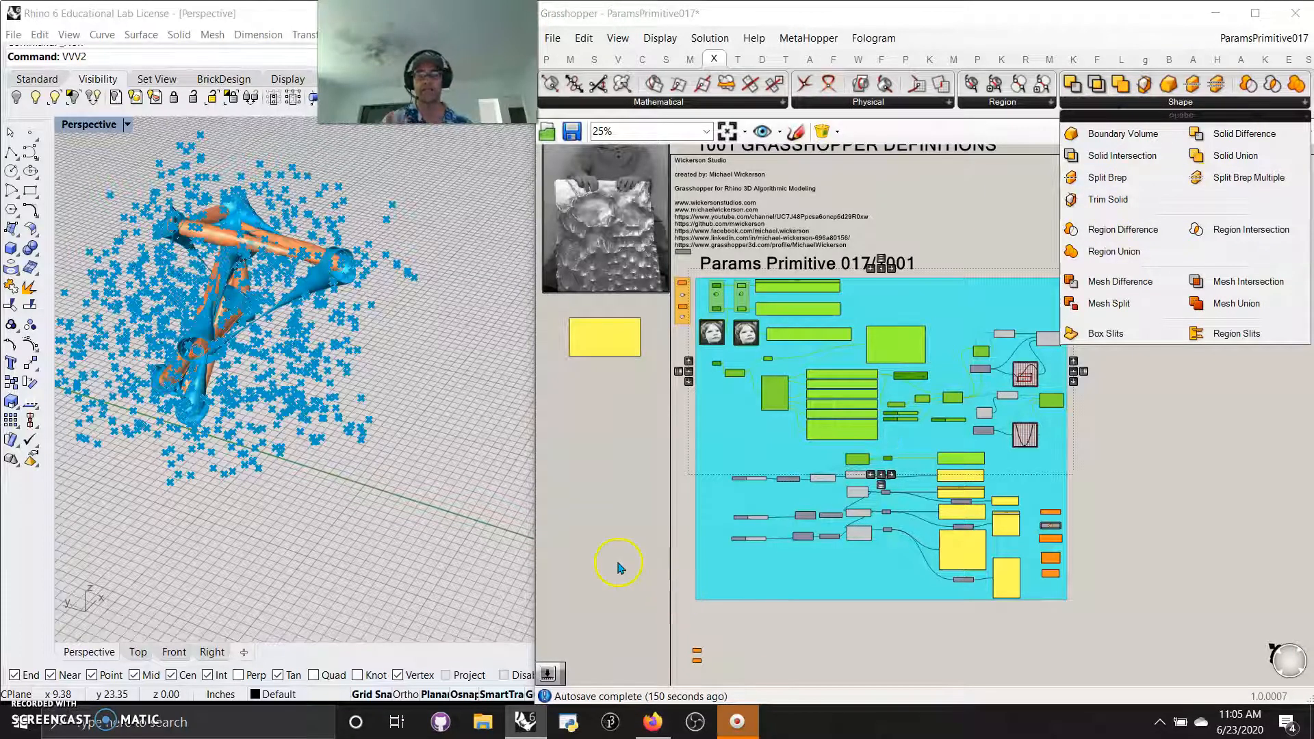
{"action": "scroll", "coordinate": [653, 554], "scroll_direction": "down", "scroll_amount": 1}
{"action": "left_click", "coordinate": [655, 556]}
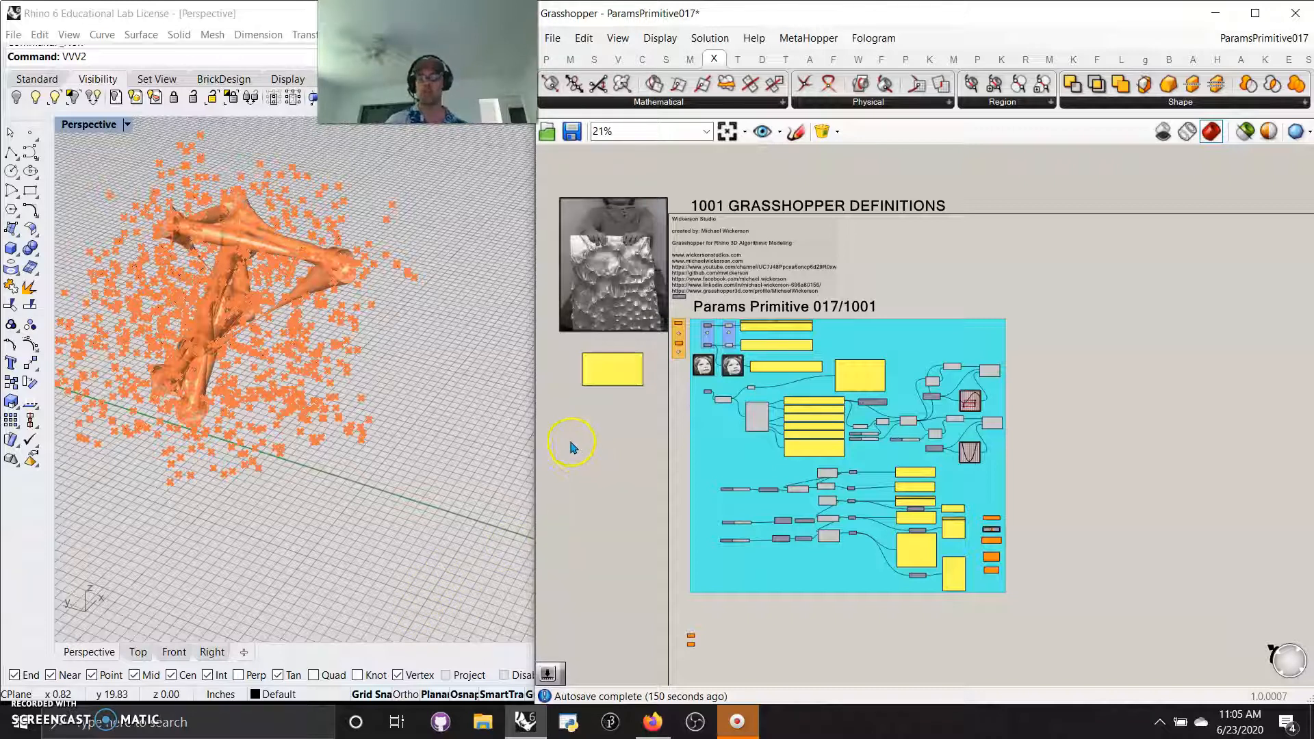
{"action": "scroll", "coordinate": [645, 513], "scroll_direction": "up", "scroll_amount": 2}
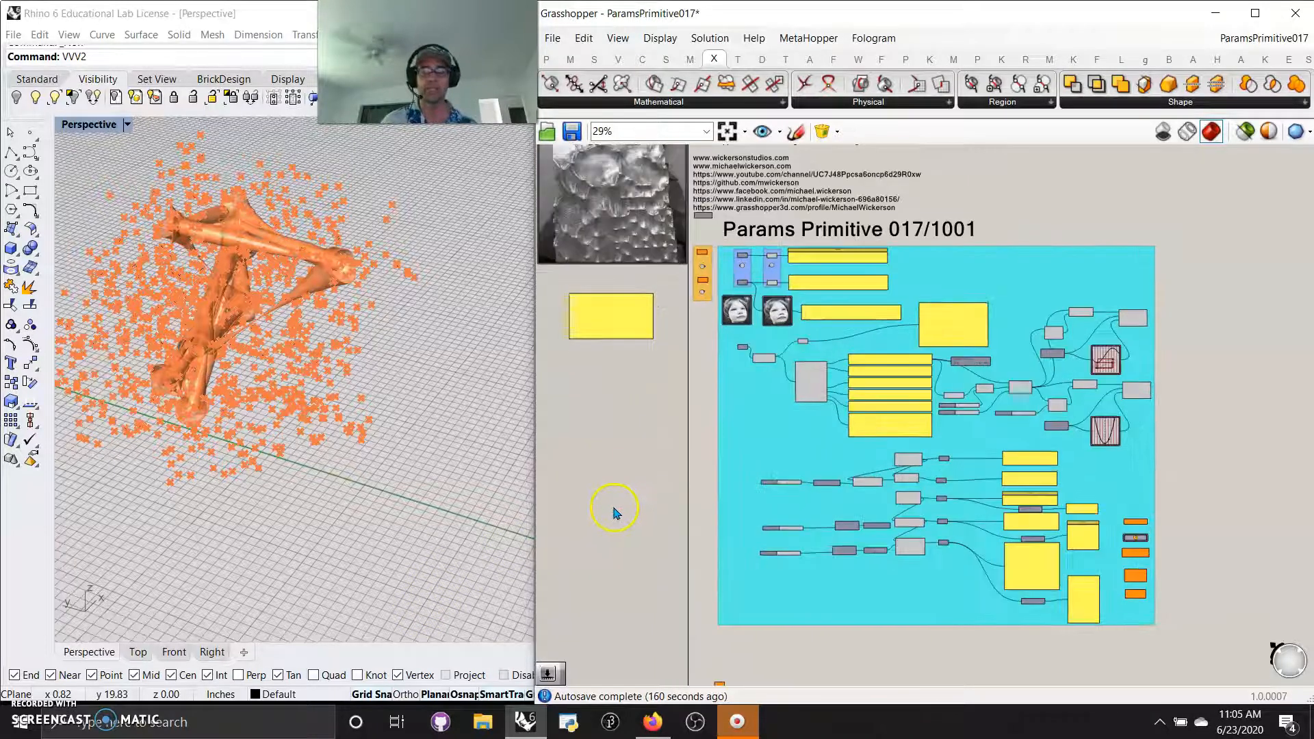
{"action": "right_click_drag", "start_coordinate": [621, 489], "coordinate": [685, 536]}
{"action": "scroll", "coordinate": [676, 531], "scroll_direction": "up", "scroll_amount": 1}
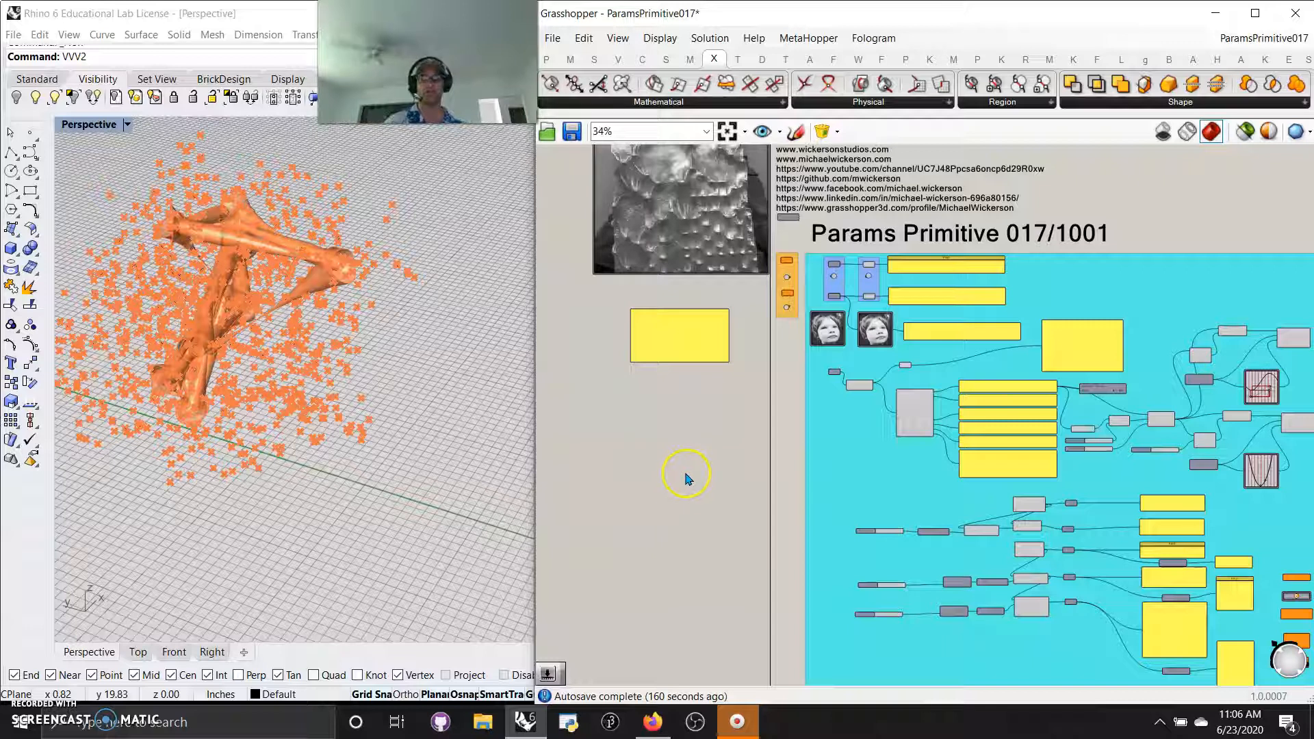
{"action": "right_click_drag", "start_coordinate": [698, 498], "coordinate": [579, 513]}
{"action": "scroll", "coordinate": [566, 486], "scroll_direction": "down", "scroll_amount": 1}
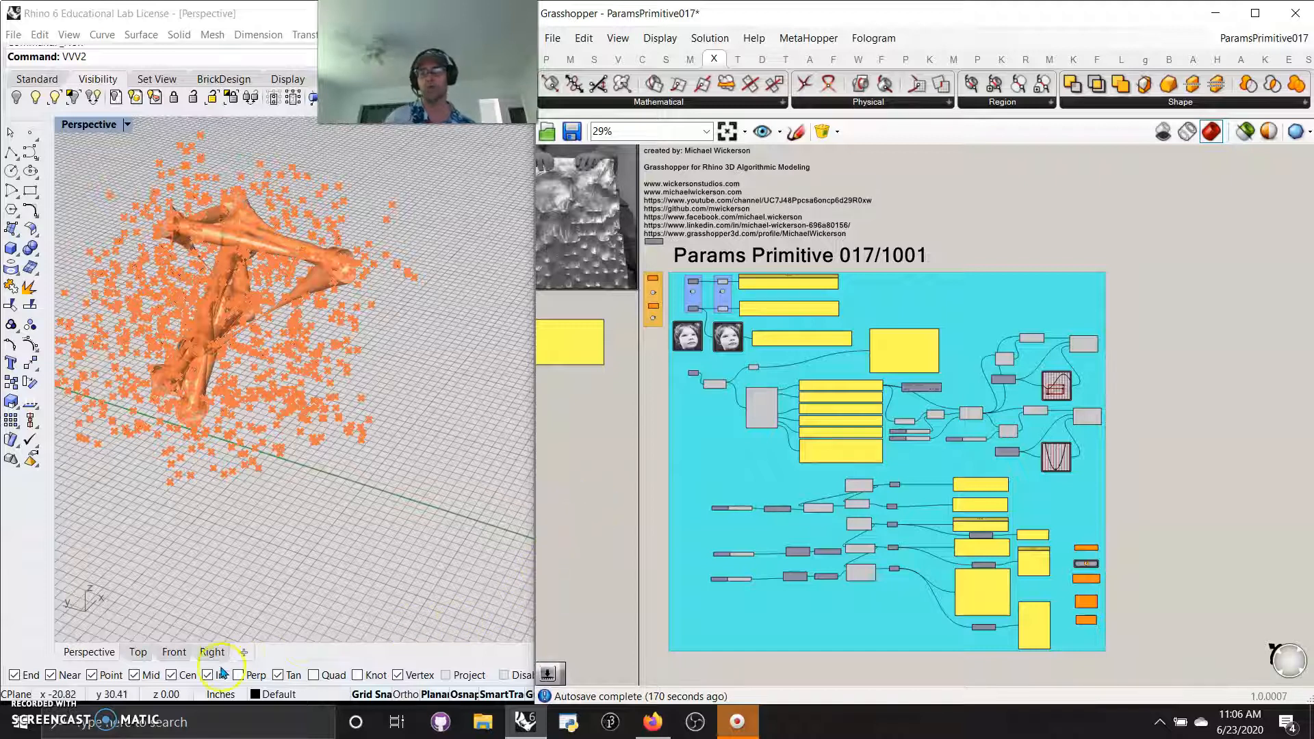
Highlight the geometry of the lower and upper graph mapper branches' end components in turn, and clear the selection.
{"action": "left_click_drag", "start_coordinate": [1149, 509], "coordinate": [1081, 394]}
{"action": "left_click_drag", "start_coordinate": [1161, 370], "coordinate": [1079, 245]}
{"action": "left_click", "coordinate": [609, 503]}
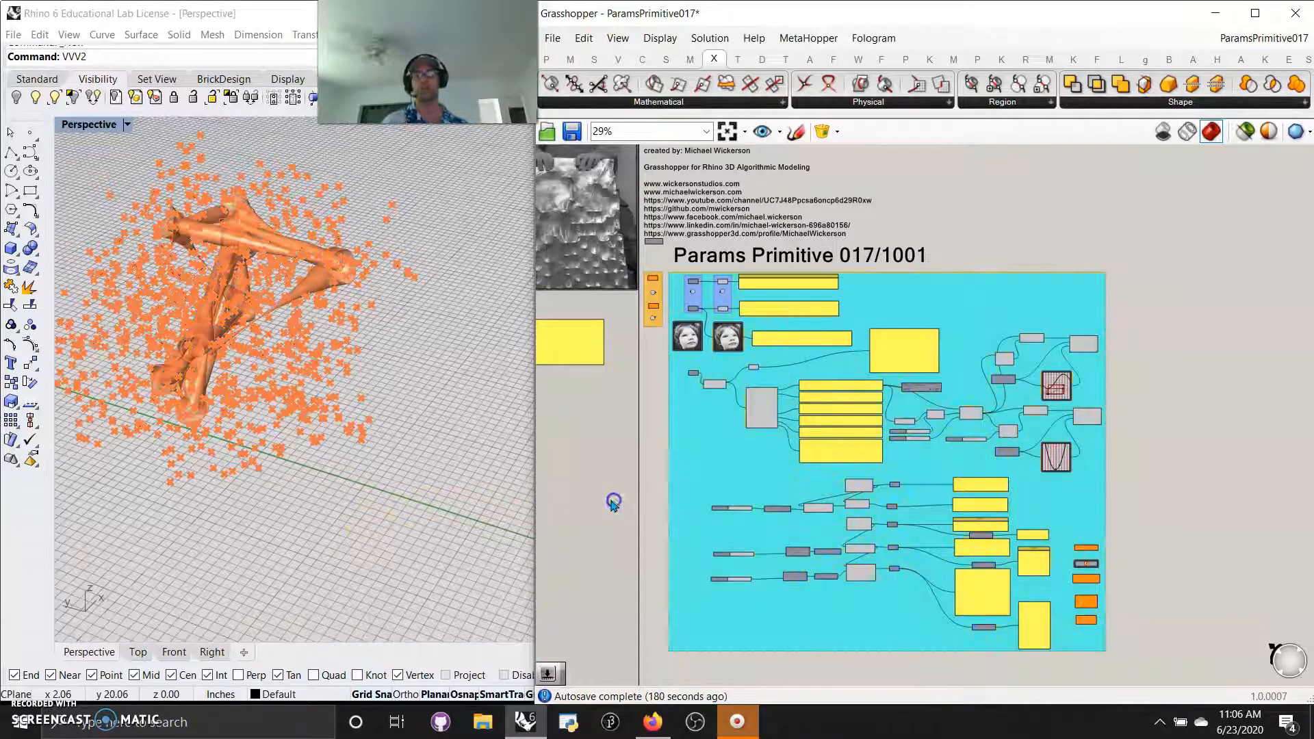
{"action": "right_click_drag", "start_coordinate": [582, 502], "coordinate": [672, 536]}
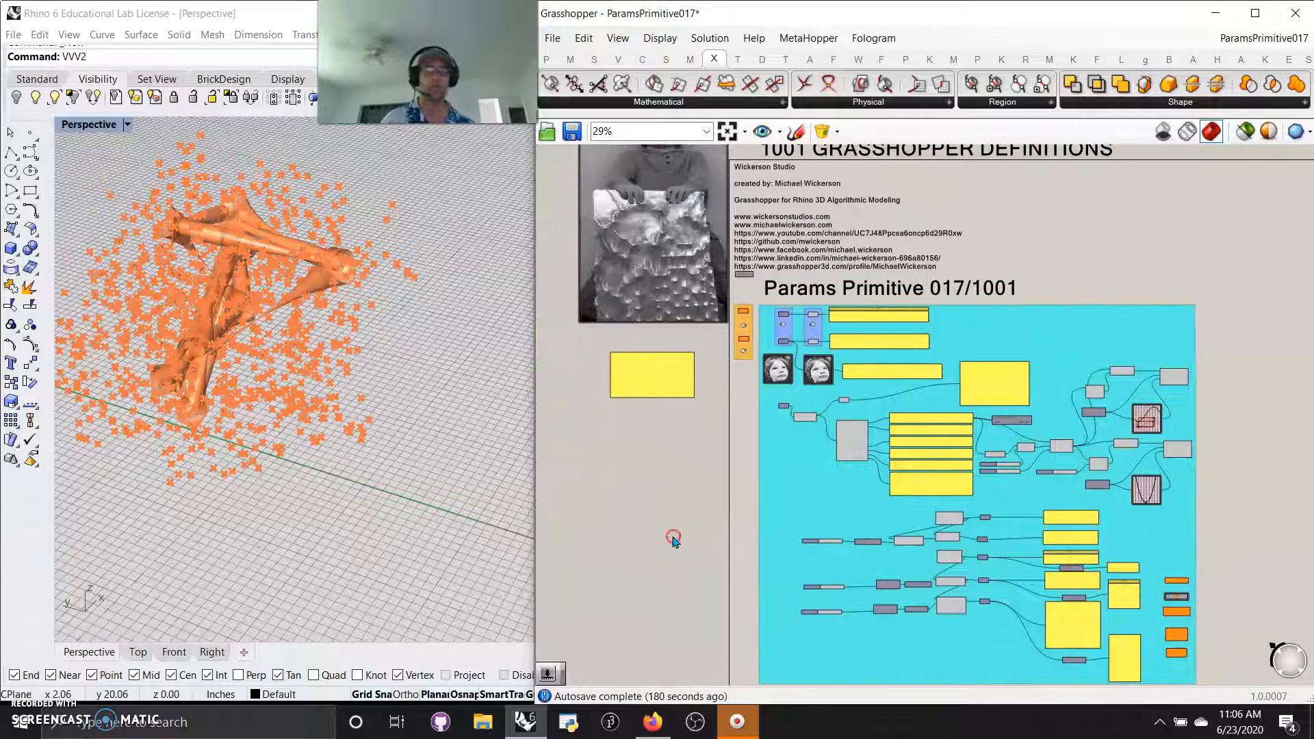